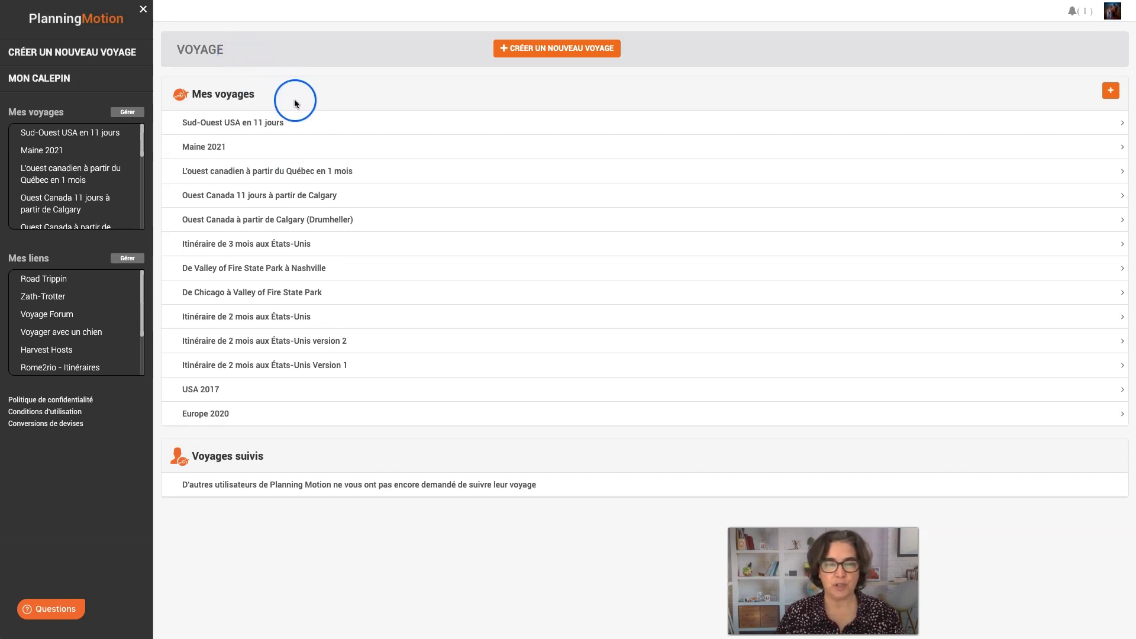
Step: Open the trip "Sud-Ouest USA en 11 jours" for preparation to display its list of stages
left_click(245, 124)
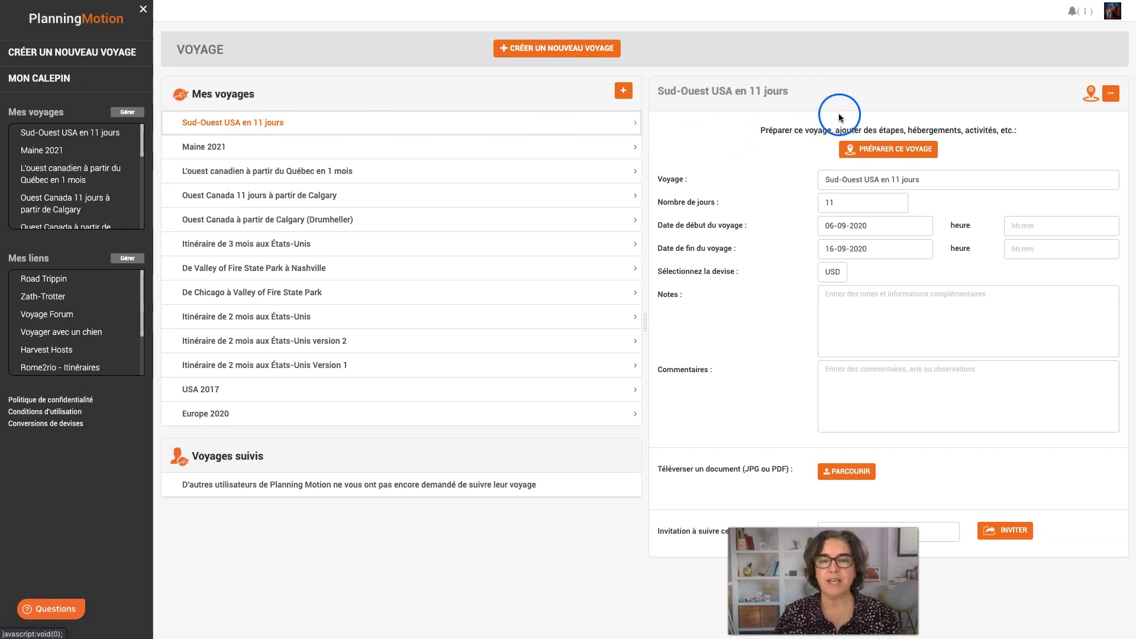
left_click(891, 151)
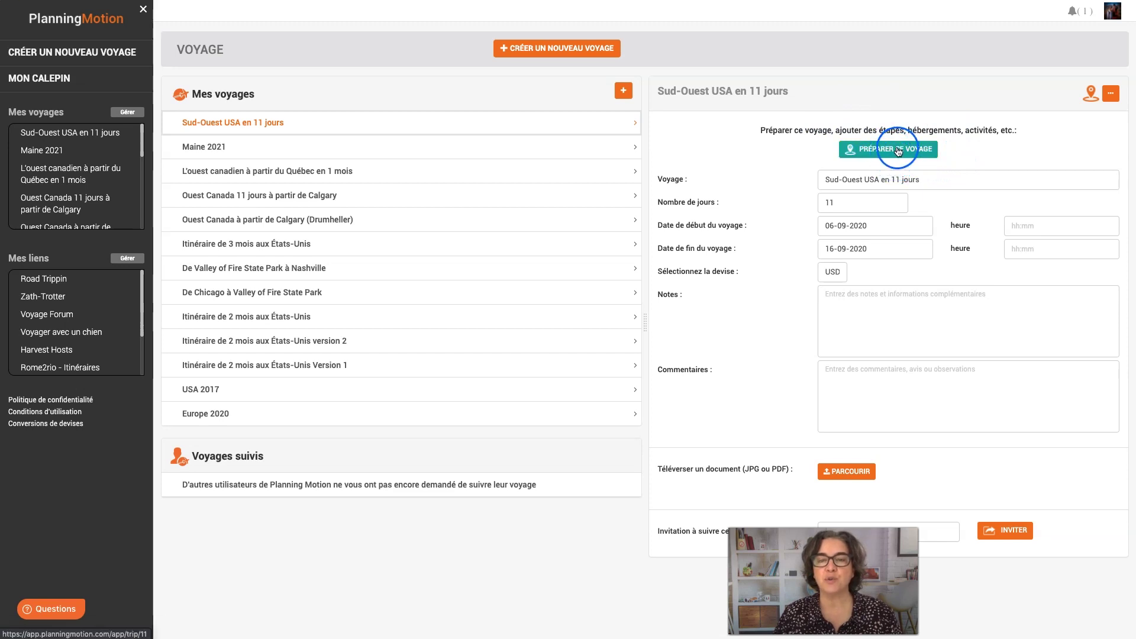
left_click(892, 152)
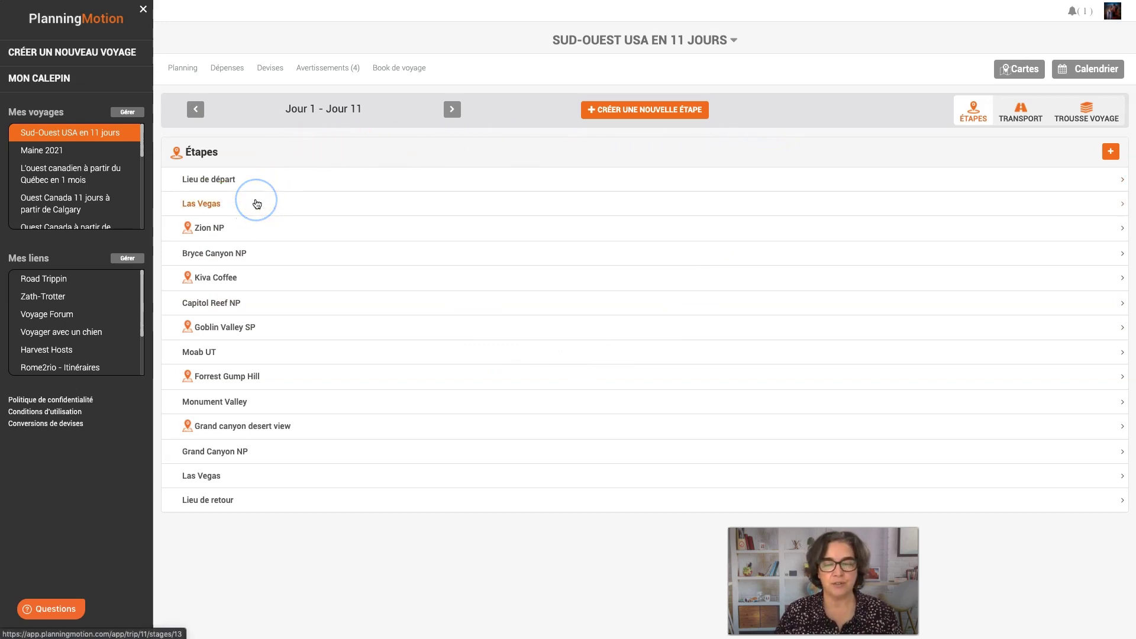
left_click(236, 201)
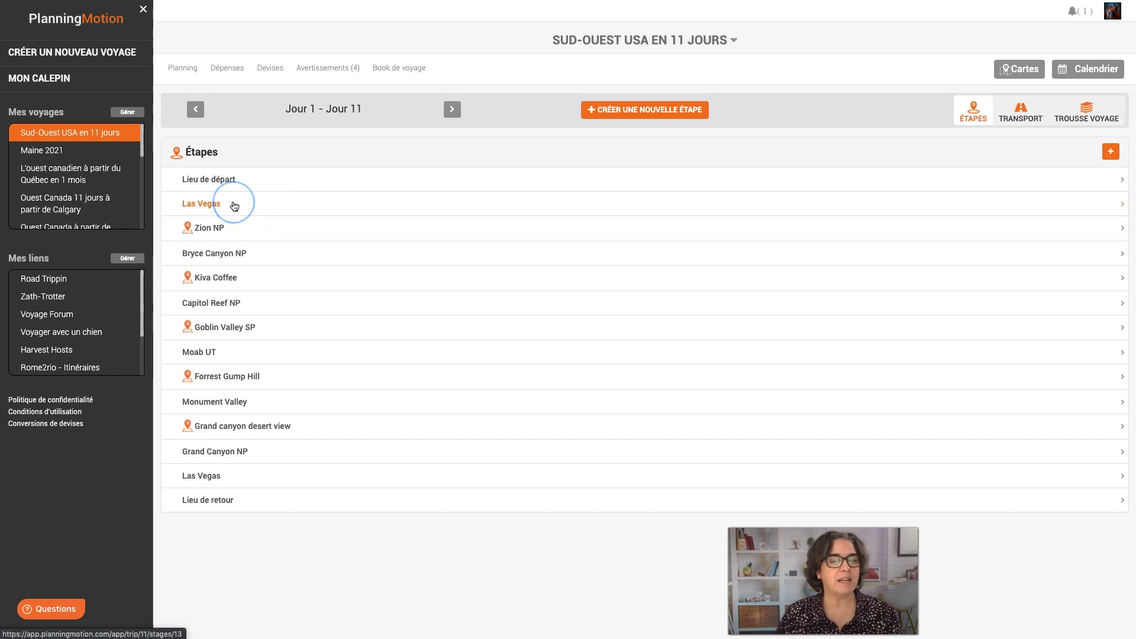
left_click(239, 217)
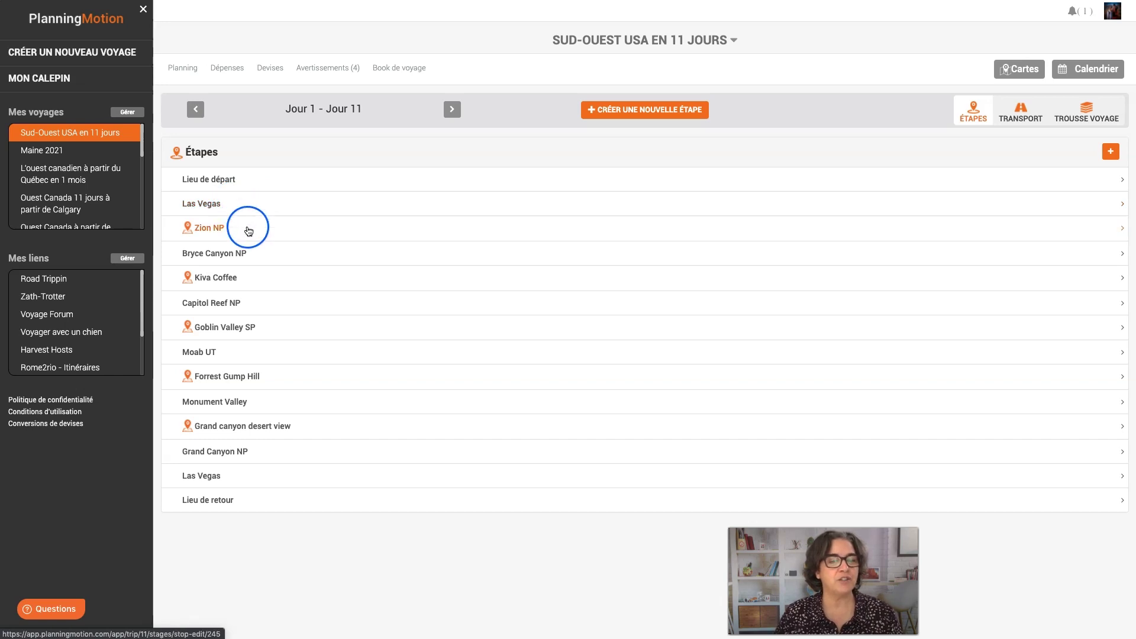
left_click_drag(252, 252, 252, 279)
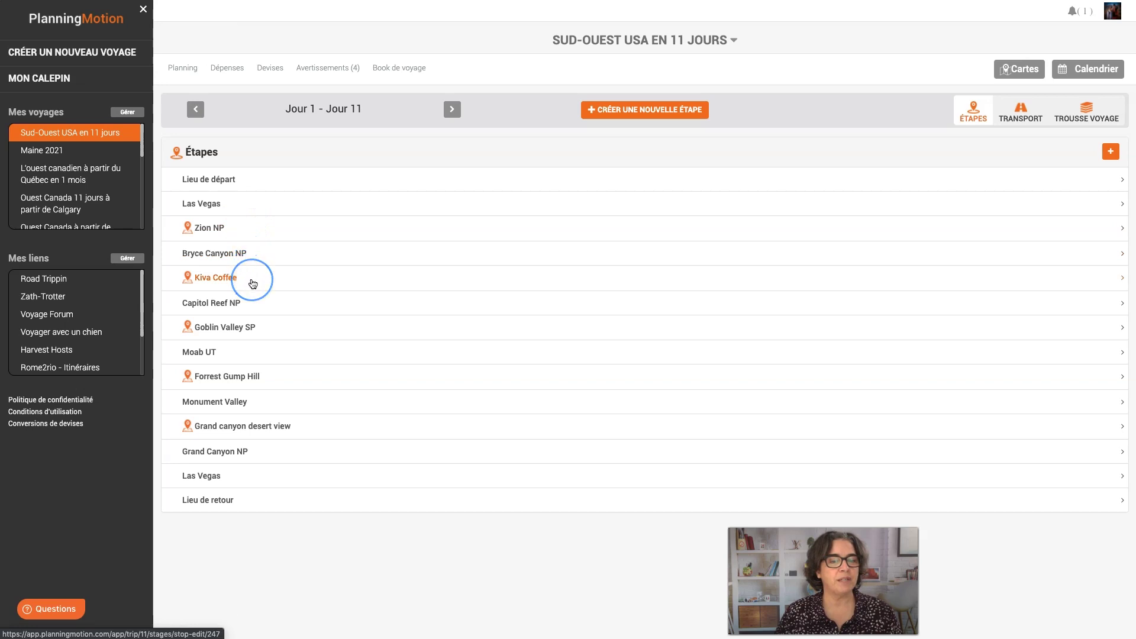
mouse_move(253, 316)
left_mouse_down()
mouse_move(260, 390)
mouse_move(247, 477)
left_mouse_up()
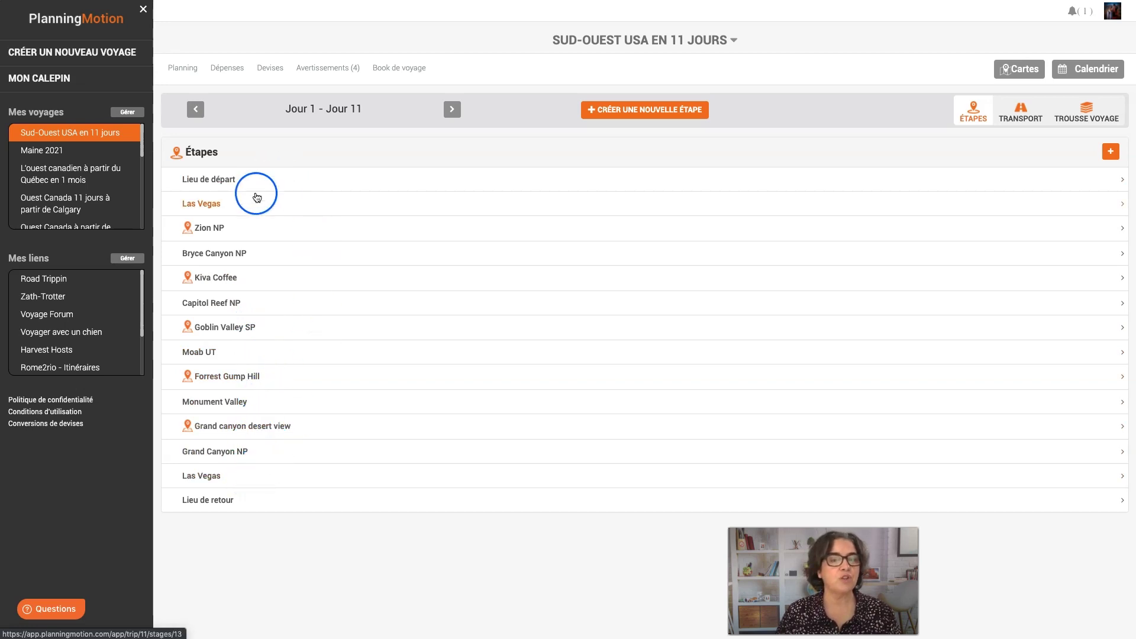
Step: View the details of the first Las Vegas stage and of the Zion NP and Forrest Gump Hill stops
left_click(242, 204)
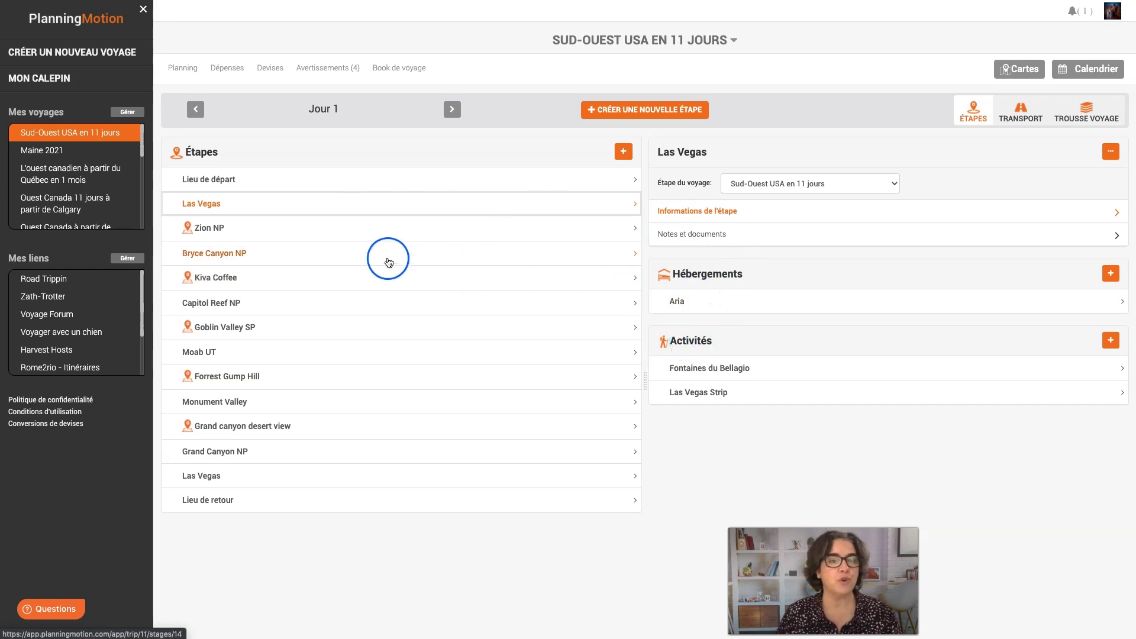
left_click(253, 230)
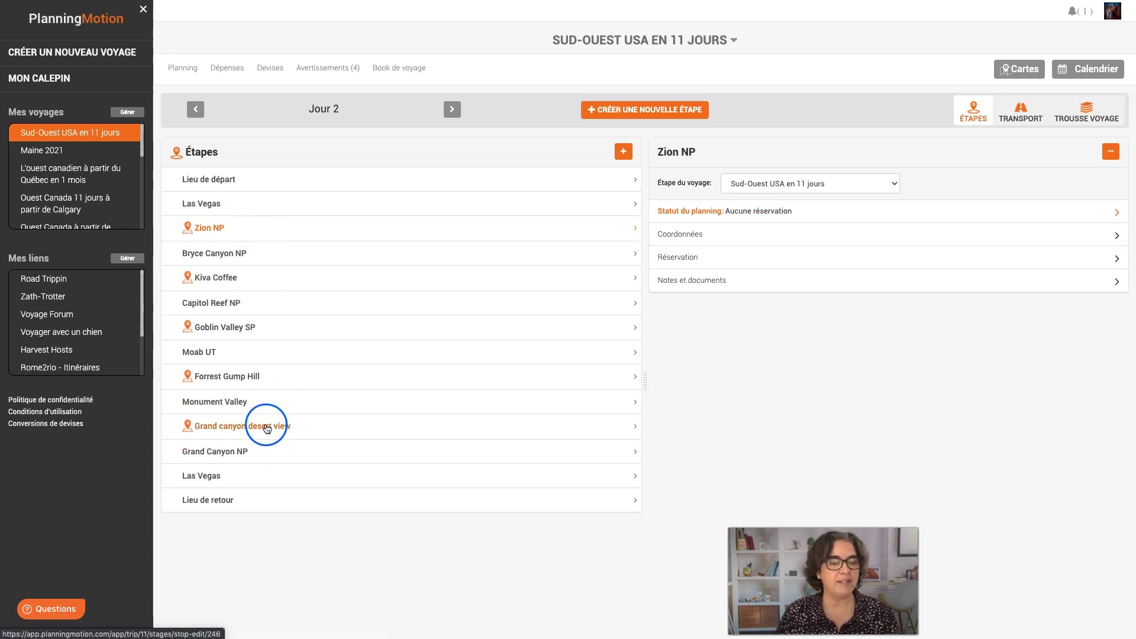
left_click(258, 375)
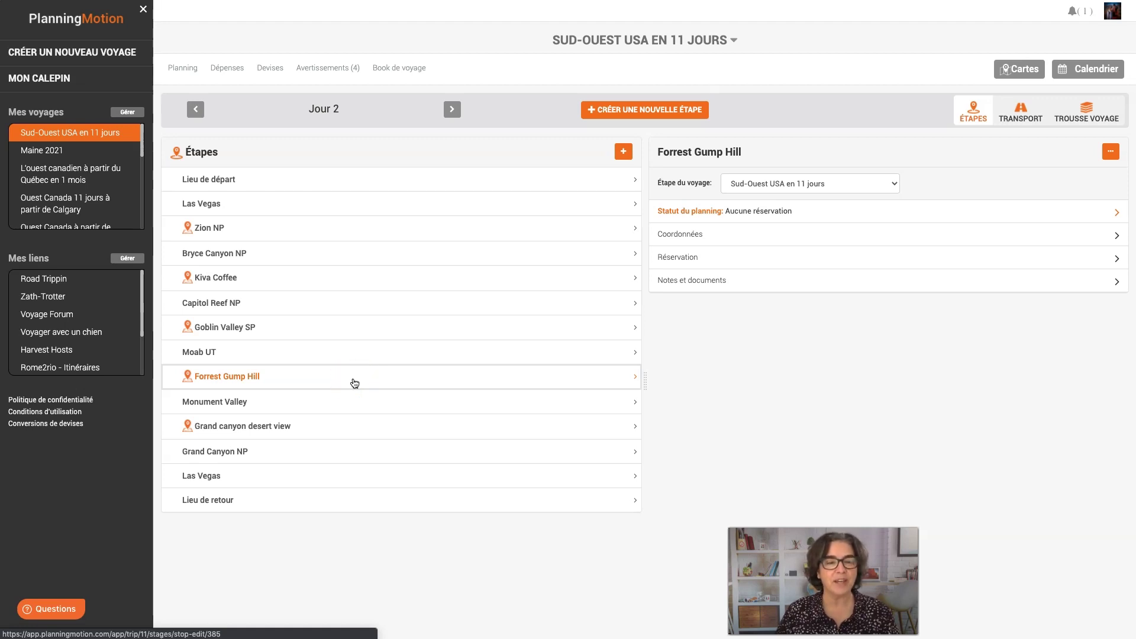
left_click(352, 381)
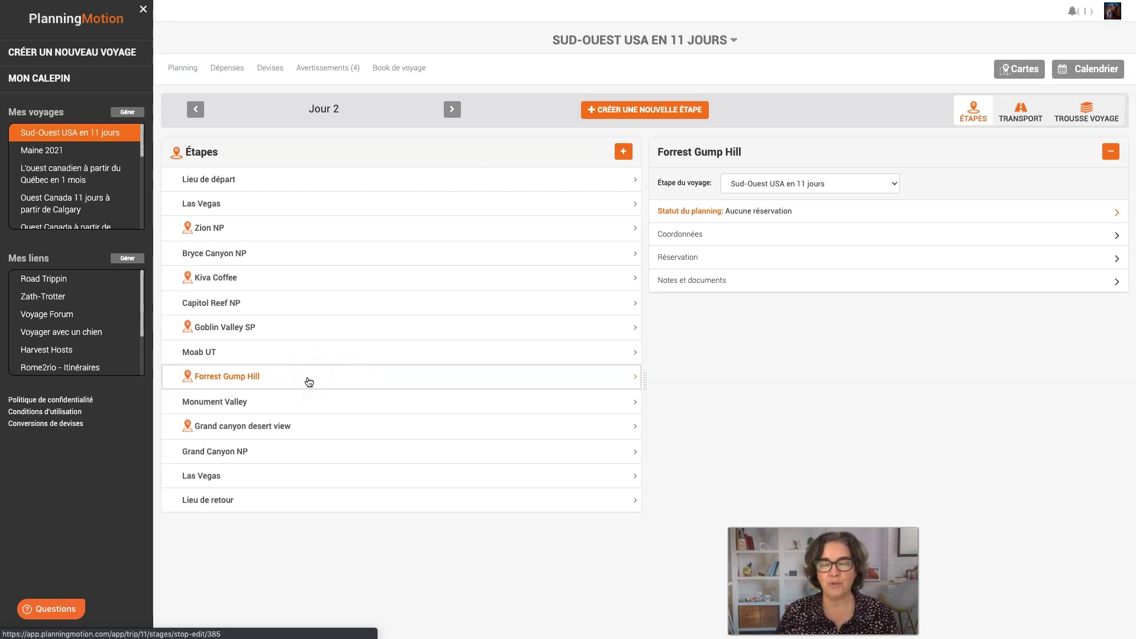
left_click(309, 382)
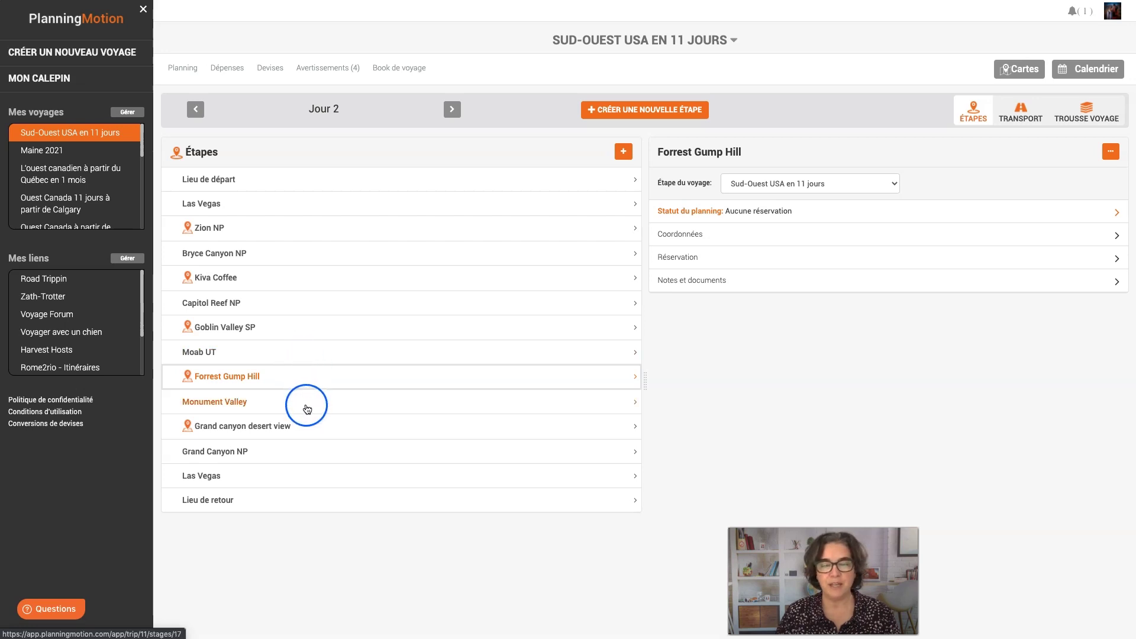
left_click(310, 382)
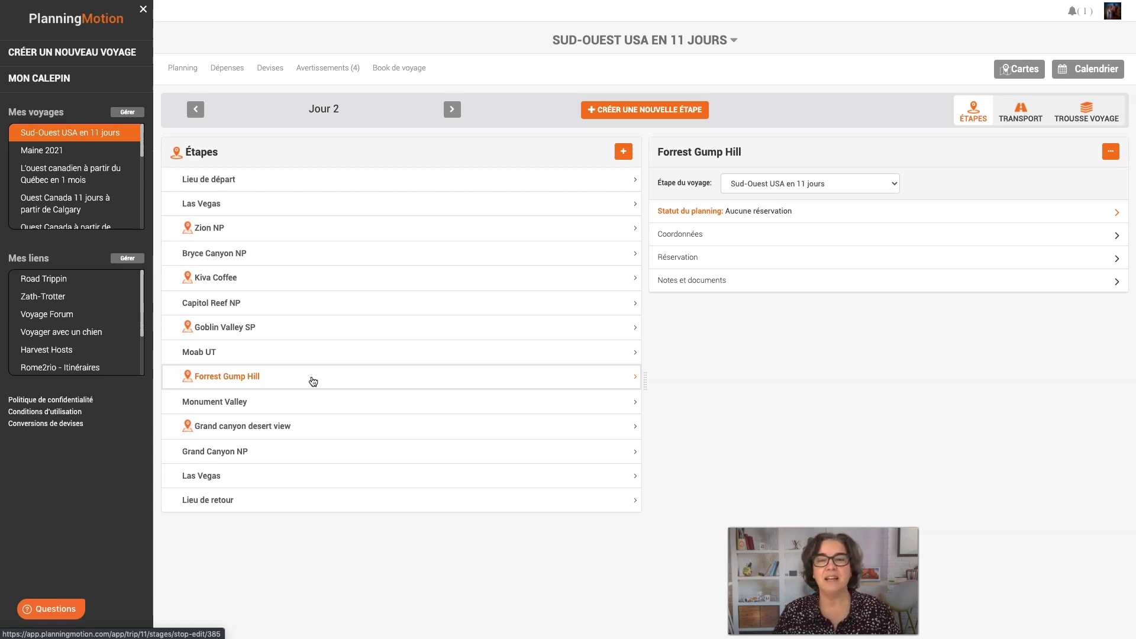
Step: Review the trip's transport, viewing the details of the Avion ticket and the Location SUV 4x4 rental
mouse_move(313, 381)
left_mouse_down()
mouse_move(297, 172)
mouse_move(292, 253)
mouse_move(320, 463)
mouse_move(665, 228)
mouse_move(928, 84)
mouse_move(916, 109)
left_mouse_up()
left_click(1027, 118)
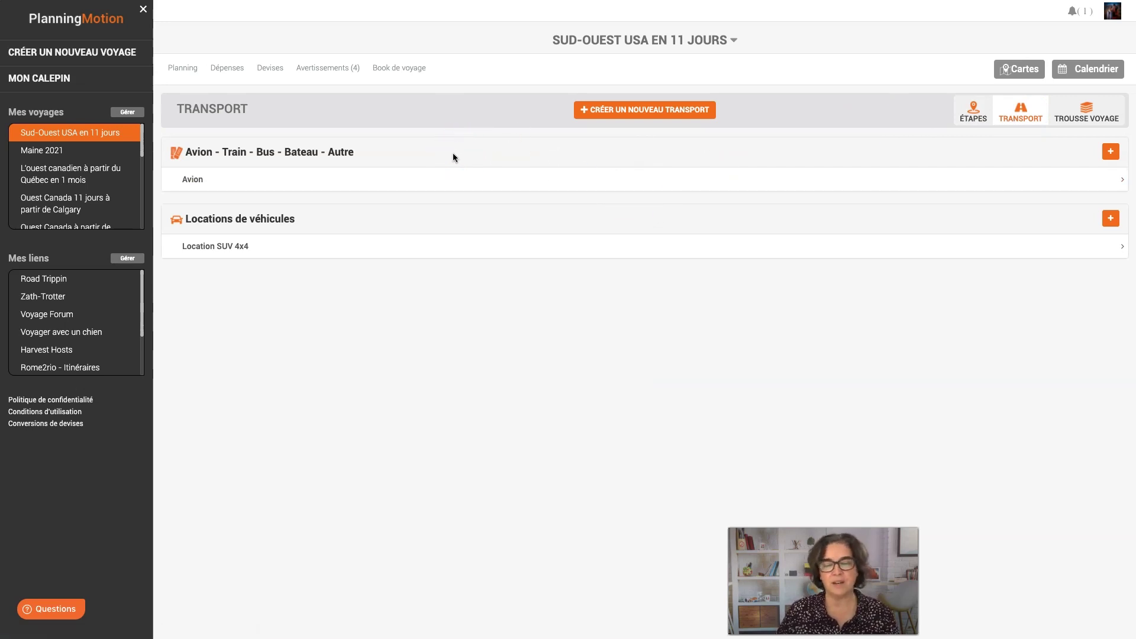
left_click(415, 184)
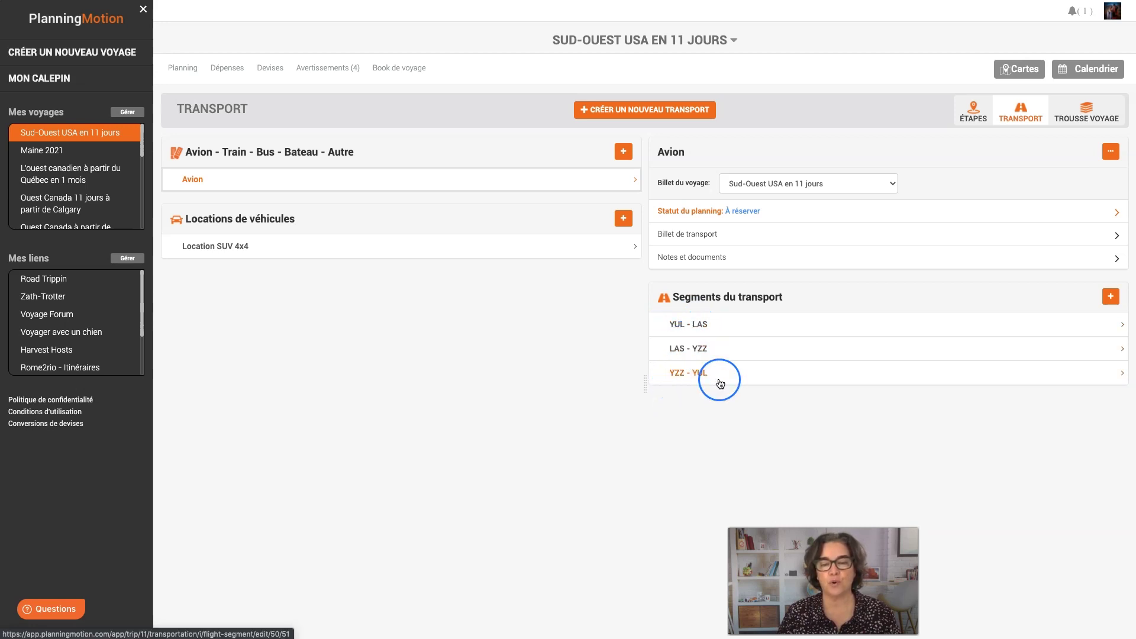
left_click(371, 247)
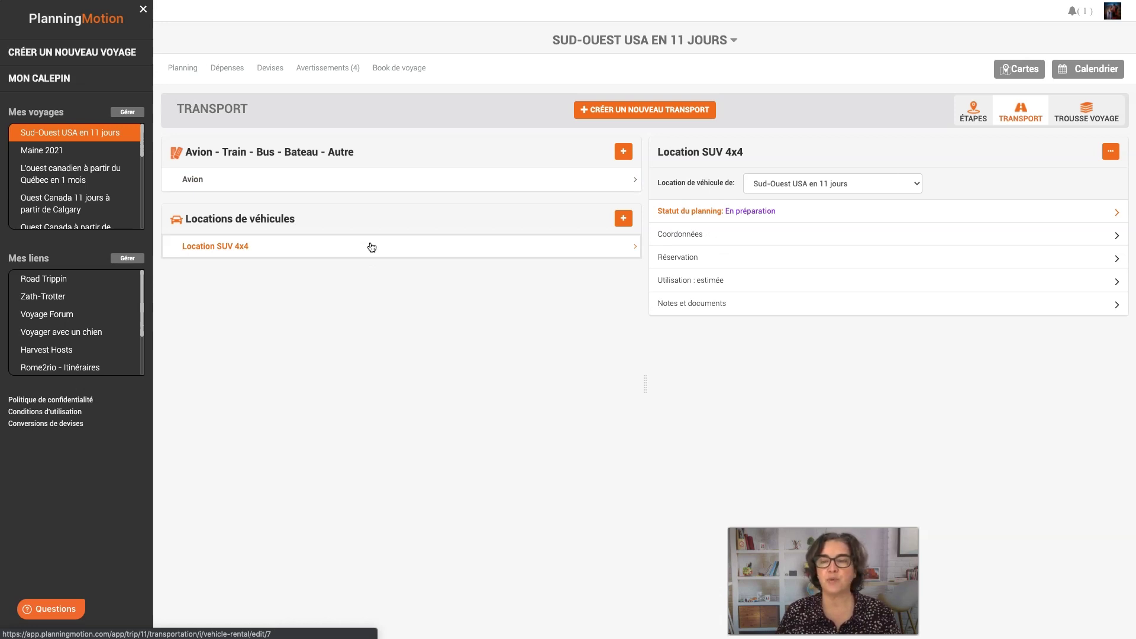
Step: Review the trip's Trousse voyage and the categories available for a new element, without creating one
left_click(1089, 111)
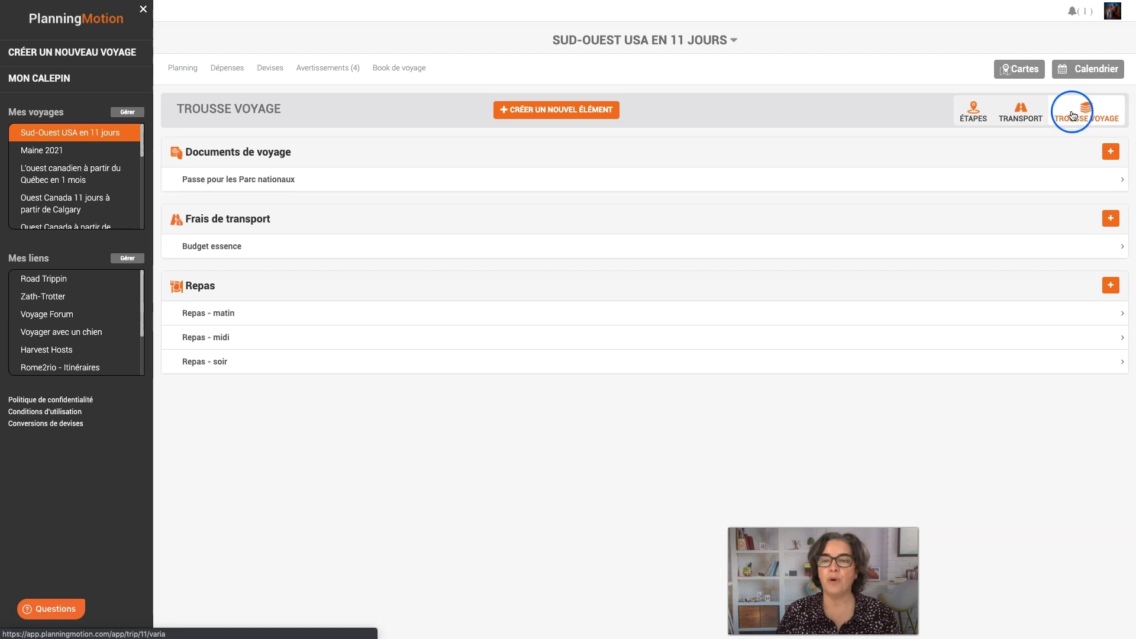
left_click(582, 111)
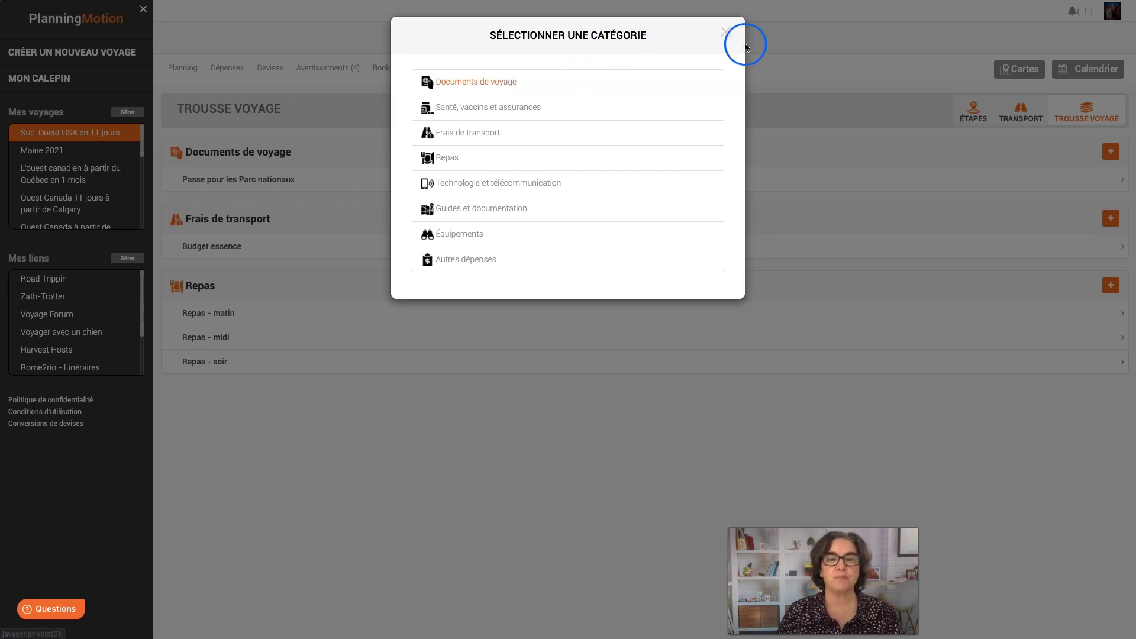
left_click(725, 33)
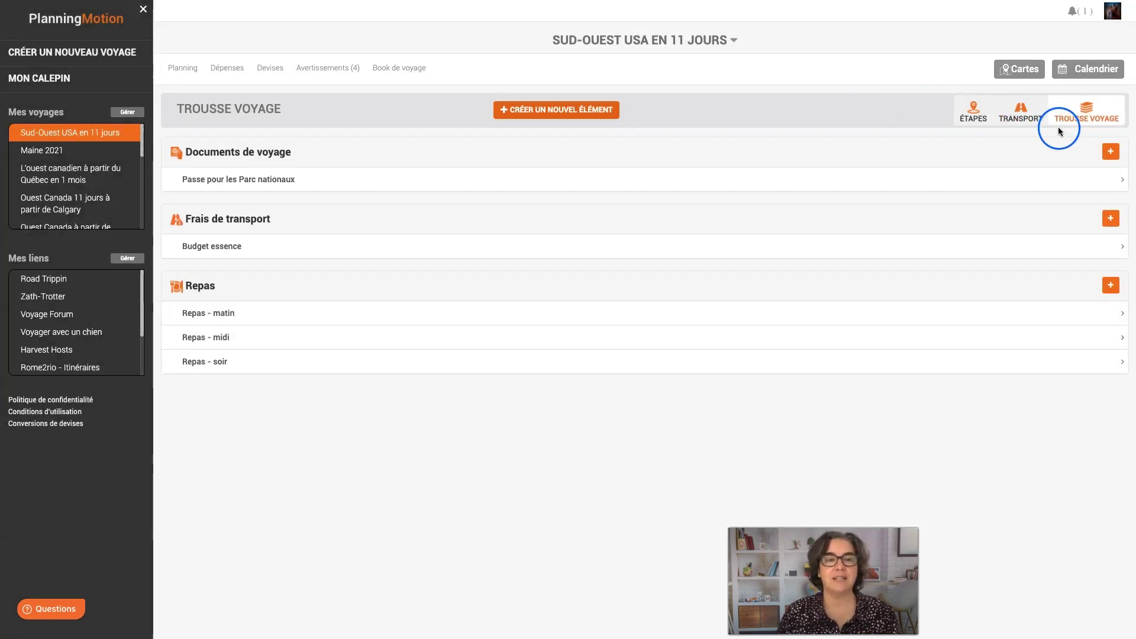
Step: Show the trip calendar with Hébergements, Activités, Segments du transport and Locations de véhicules added to the displayed categories
left_click(964, 118)
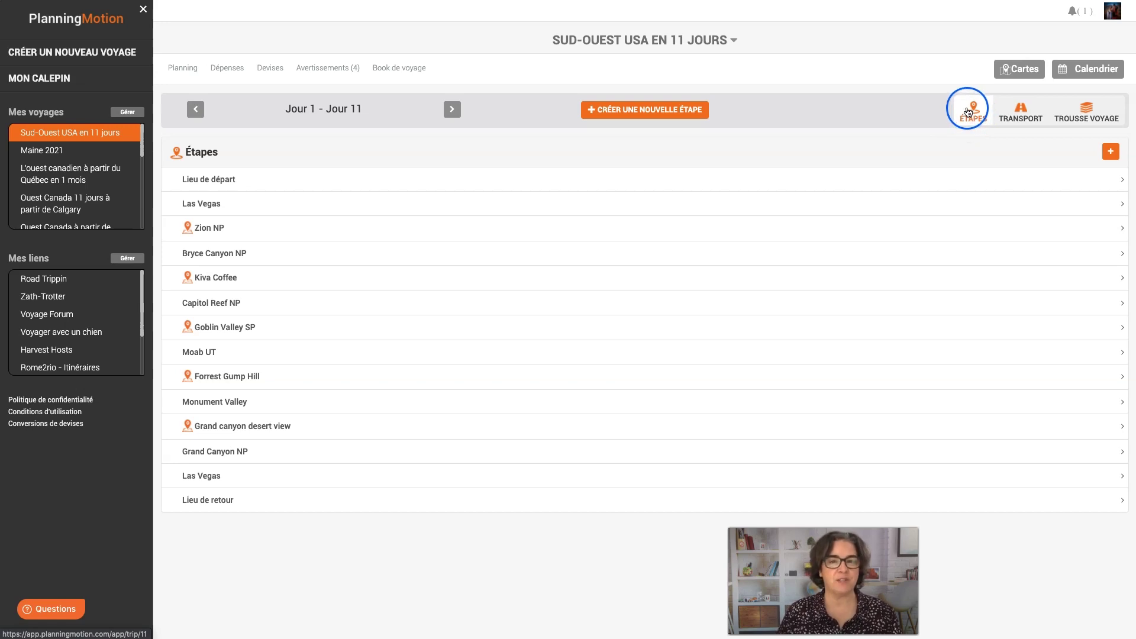
left_click(1096, 70)
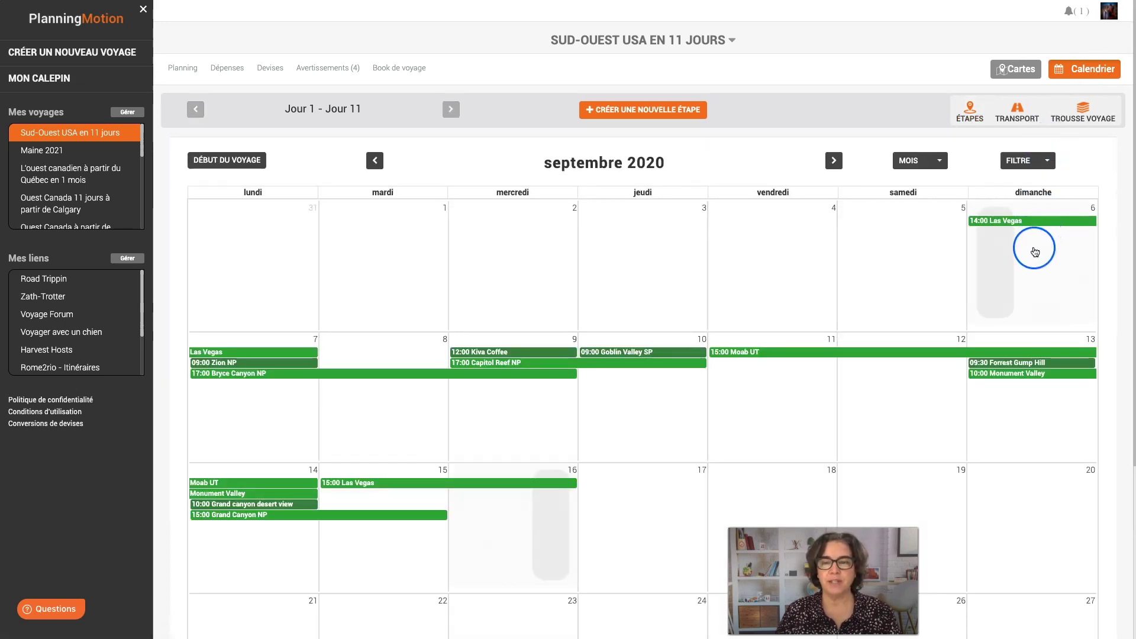
left_click(1035, 161)
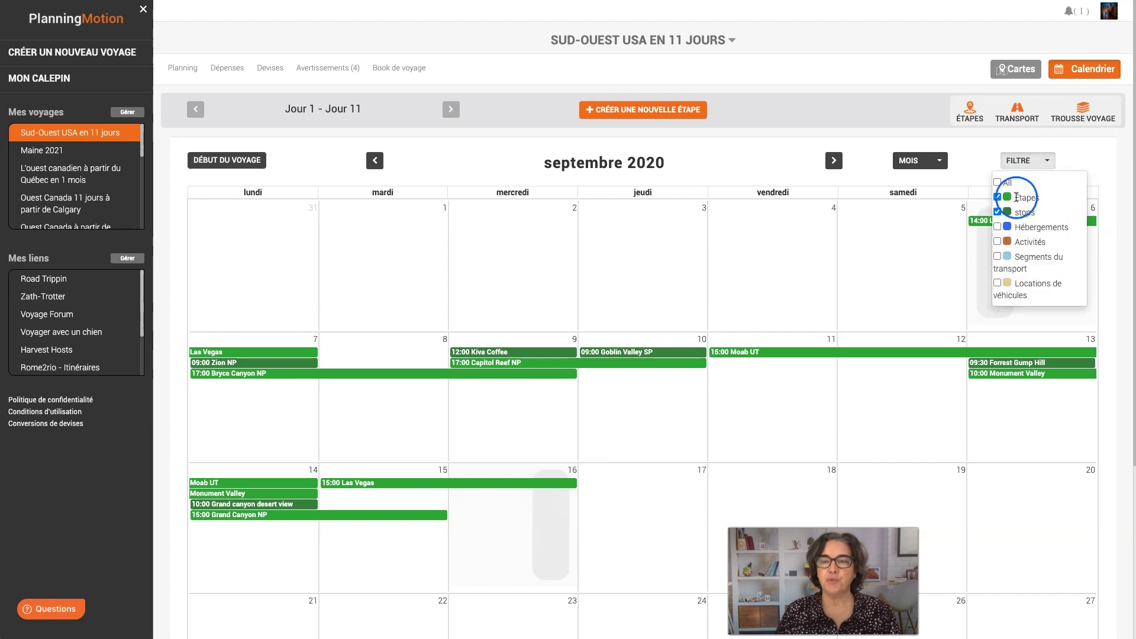
left_click(997, 229)
left_click(998, 243)
left_click(997, 258)
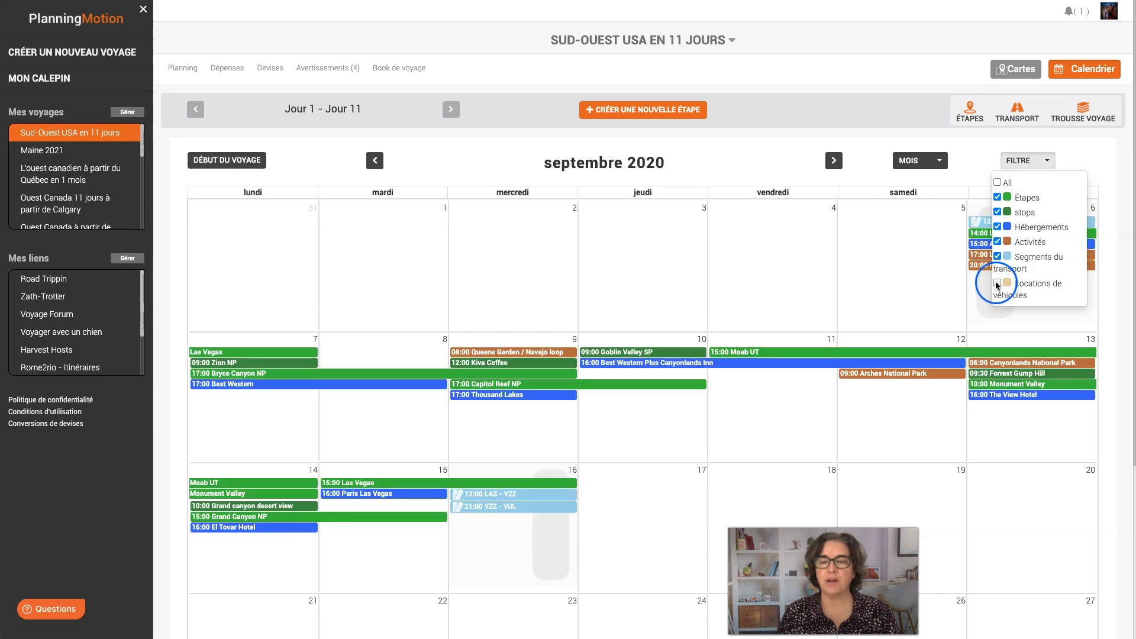
left_click(997, 284)
left_click(973, 172)
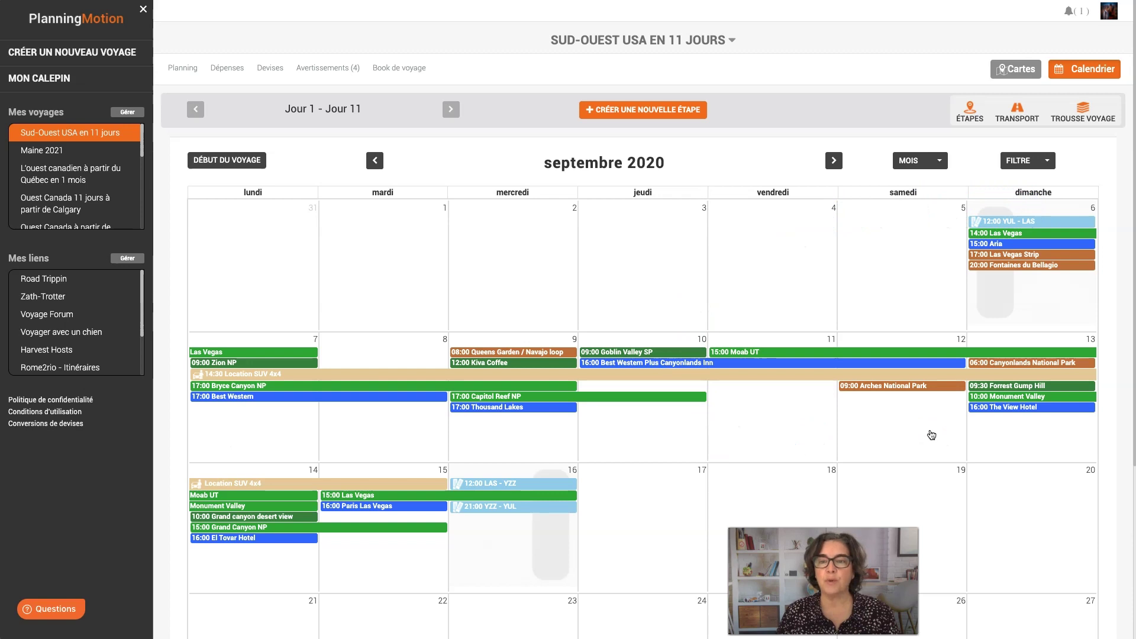
Step: Create the Google Maps itinerary from the preselected stages and stops, view its route closer and close the map
left_click(1013, 71)
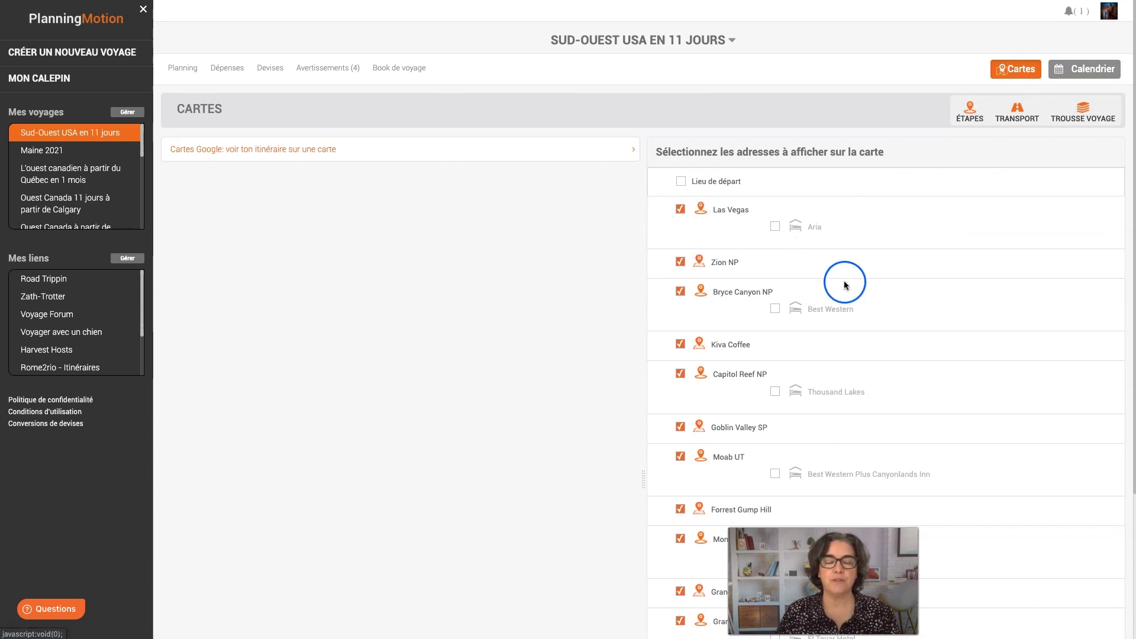
scroll(845, 282, "down", 3)
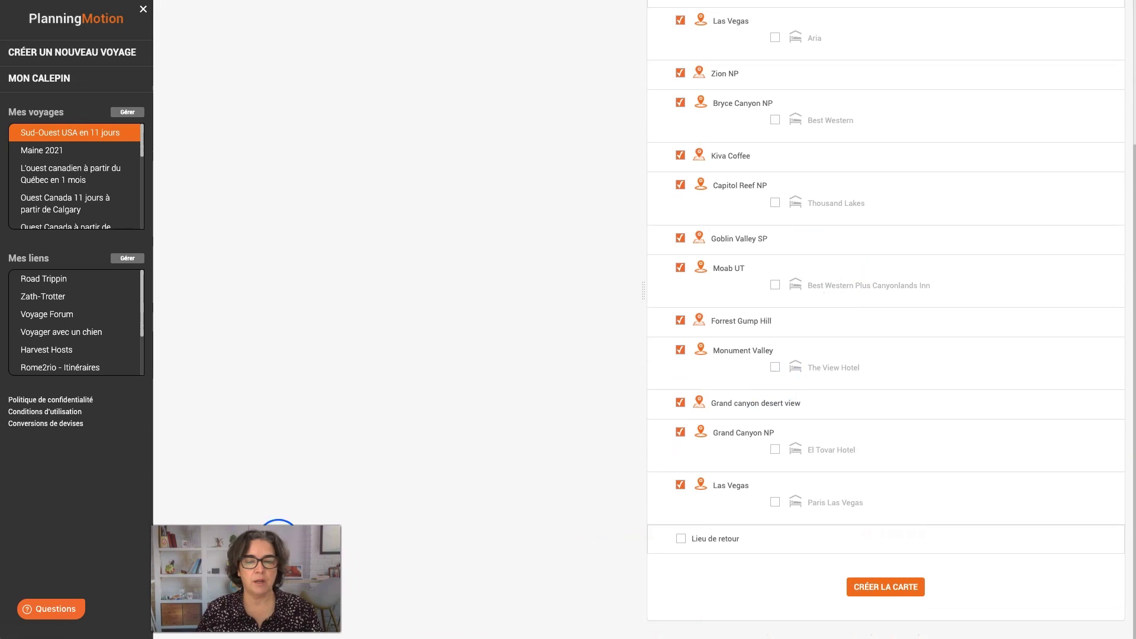
left_click(875, 588)
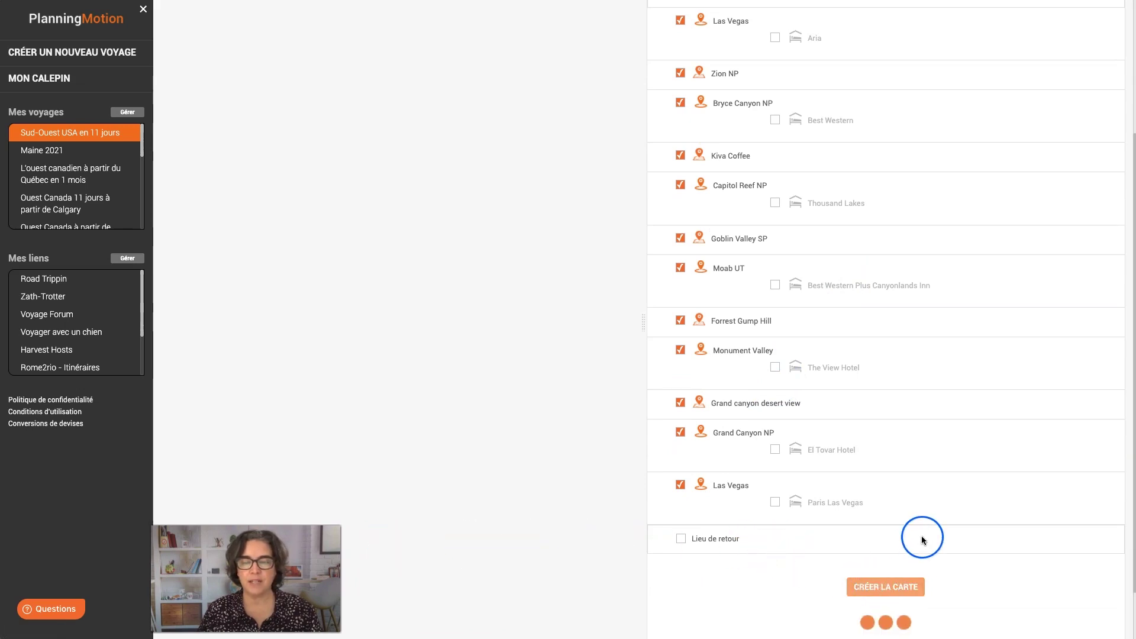
scroll(921, 534, "down", 1)
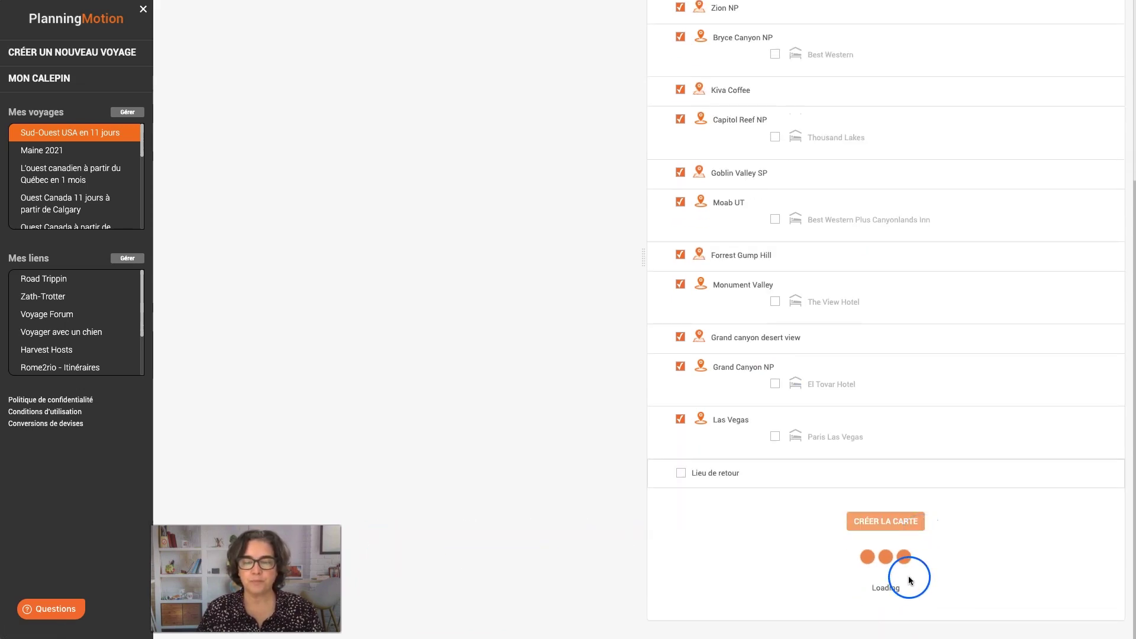
left_click(908, 553)
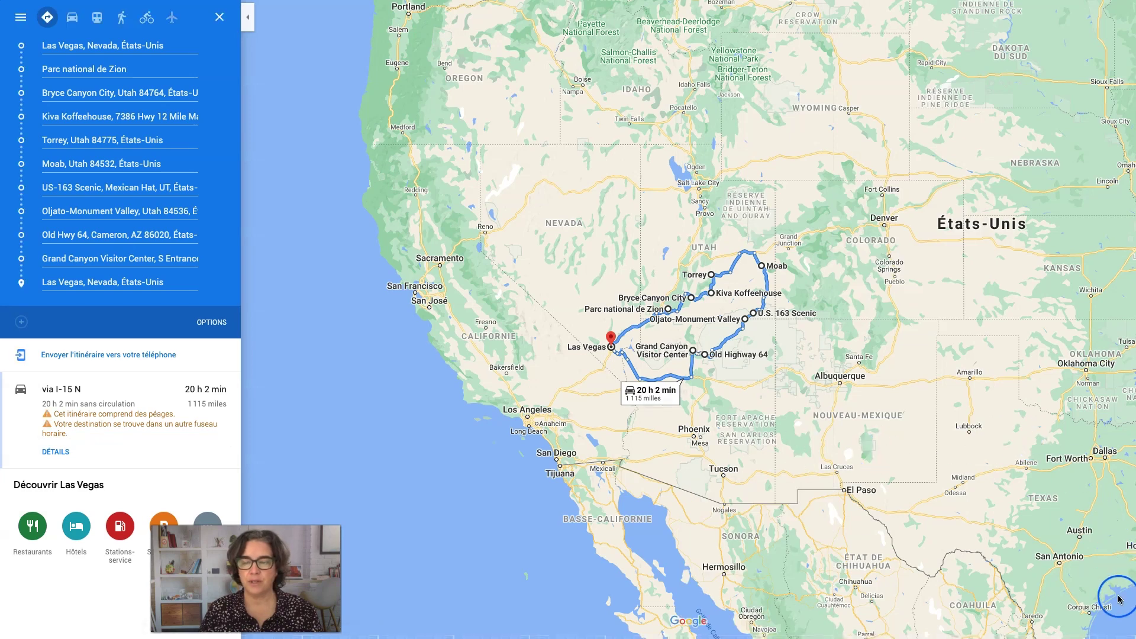
left_click(1116, 584)
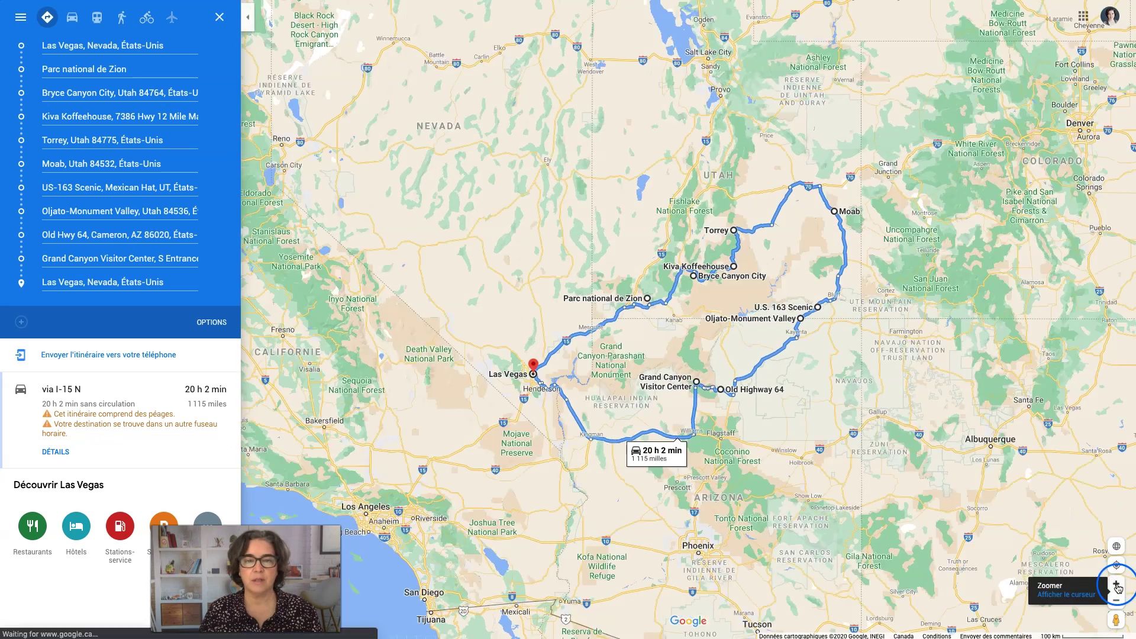
key("ctrl+w")
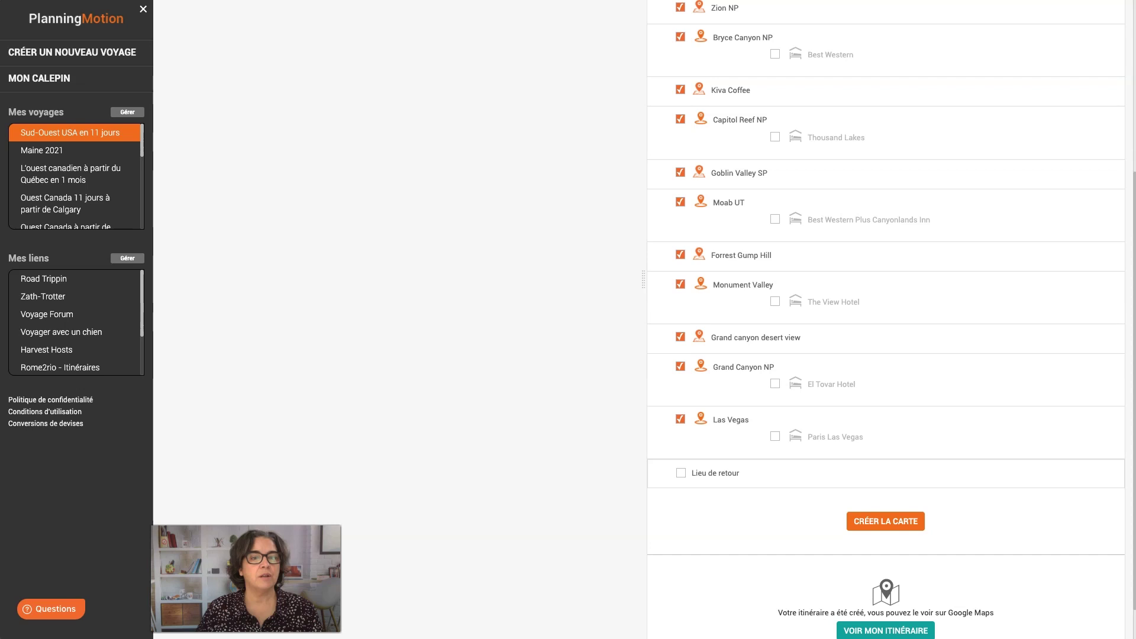
Step: Open the trip's Book de voyage and look through its opening pages summarising the stages, lodgings and activities
scroll(570, 257, "up", 4)
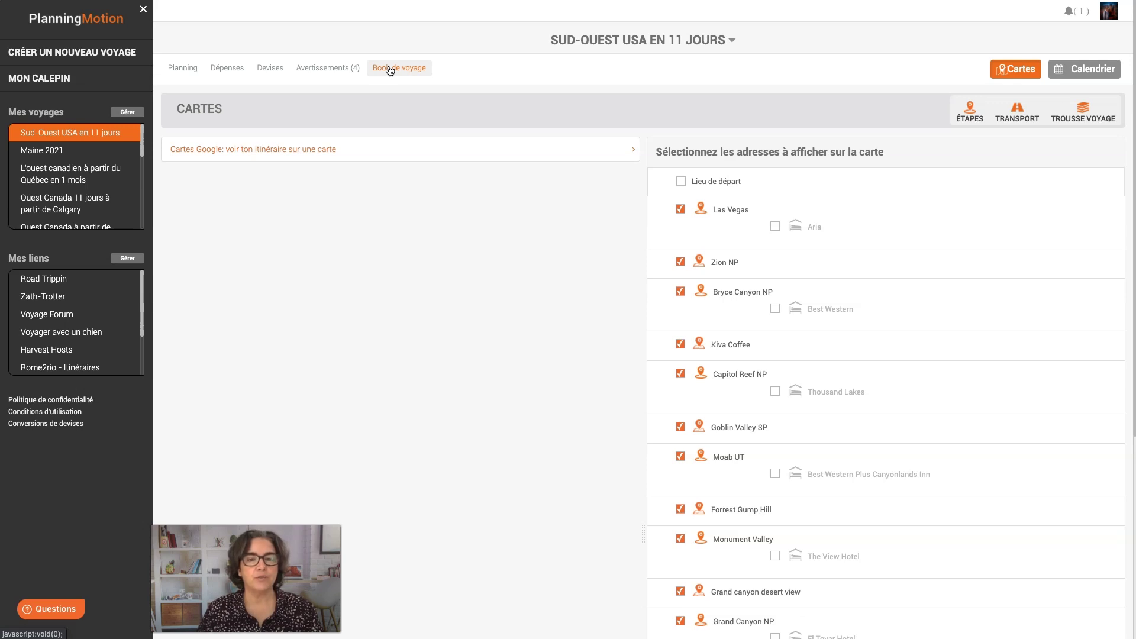
left_click(390, 70)
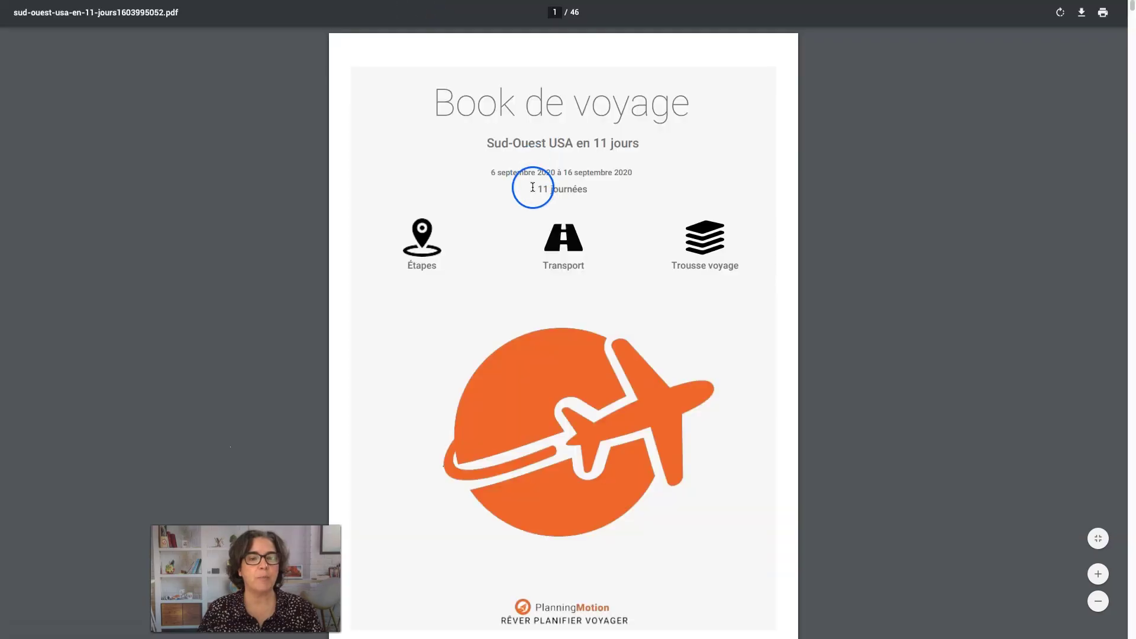
scroll(549, 222, "down", 10)
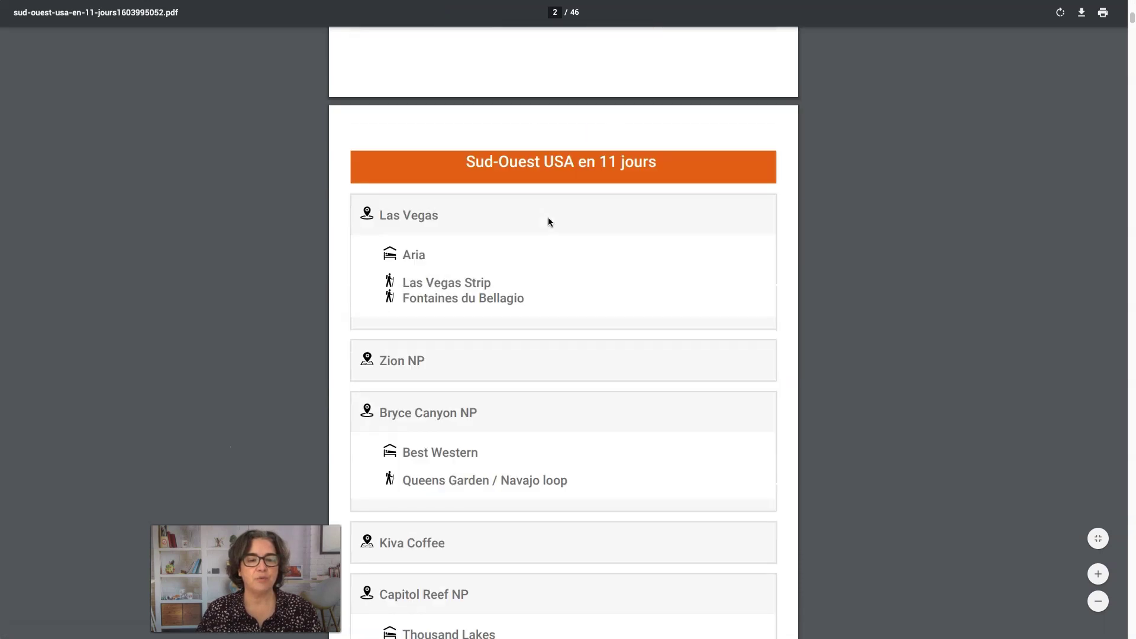
scroll(548, 222, "down", 15)
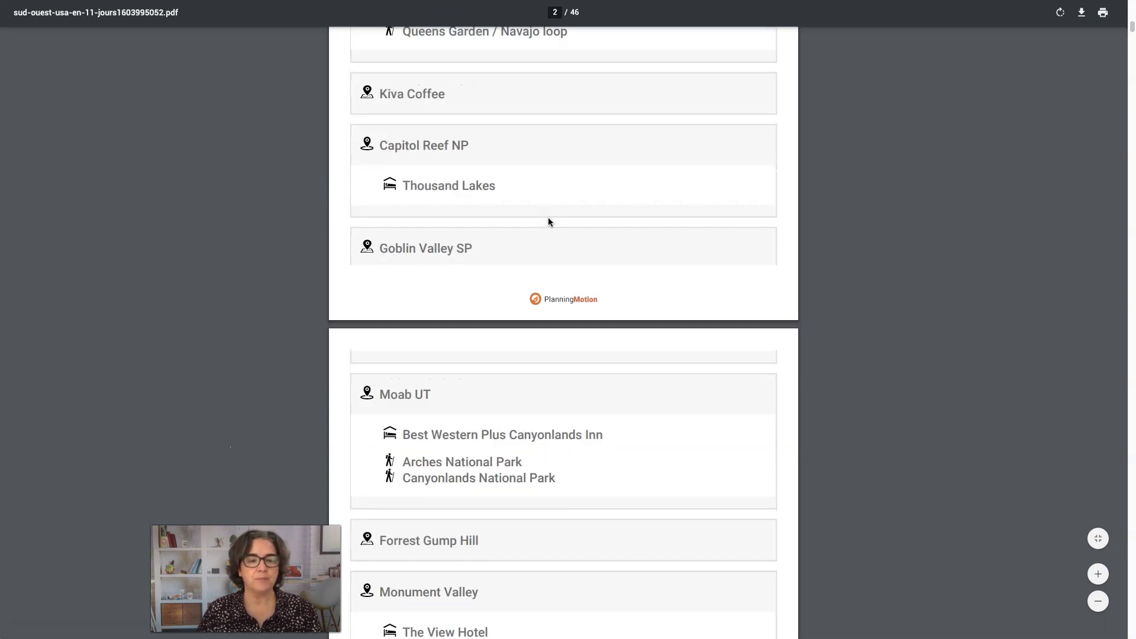
Step: Look through the travel book's transport and travel kit summaries, the Las Vegas stage details and its attached image and PDF files
scroll(548, 221, "down", 10)
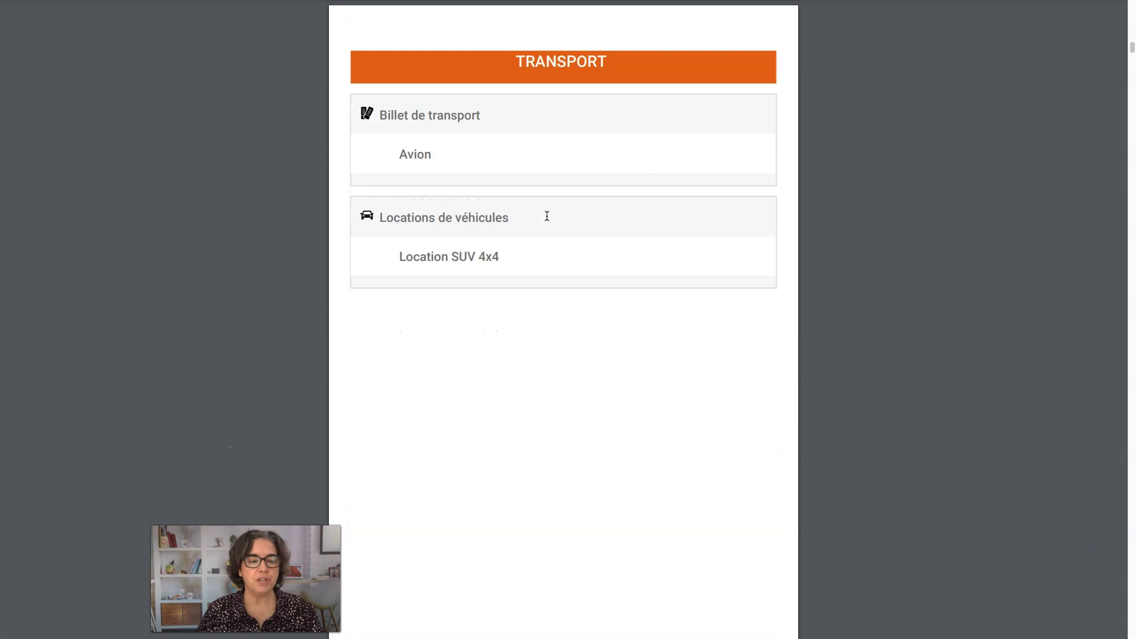
scroll(546, 216, "down", 10)
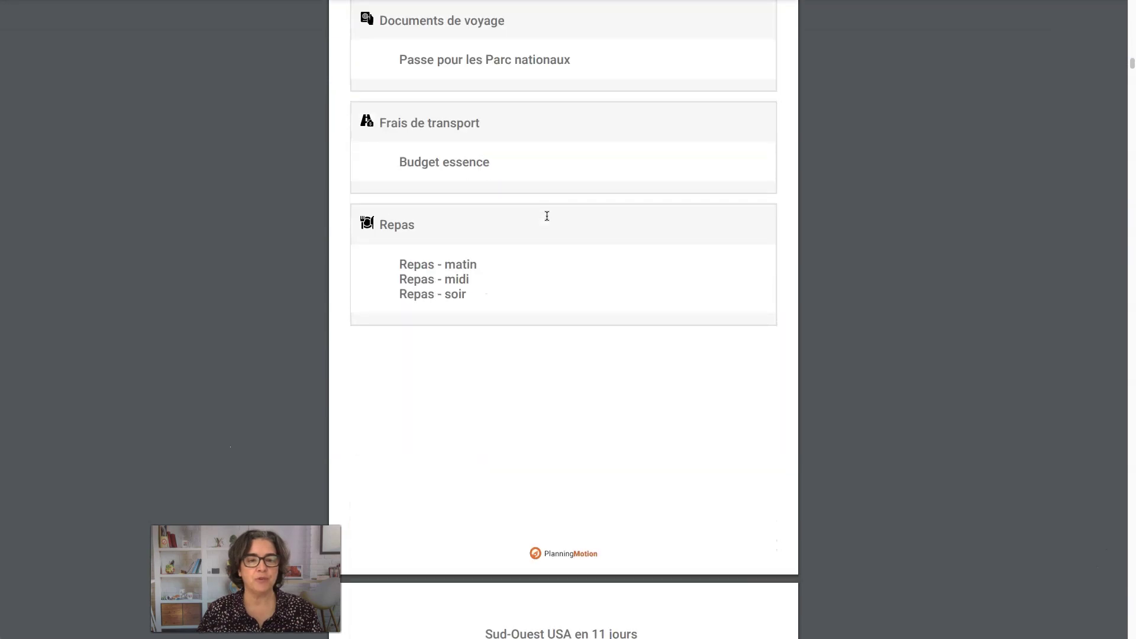
scroll(547, 215, "down", 10)
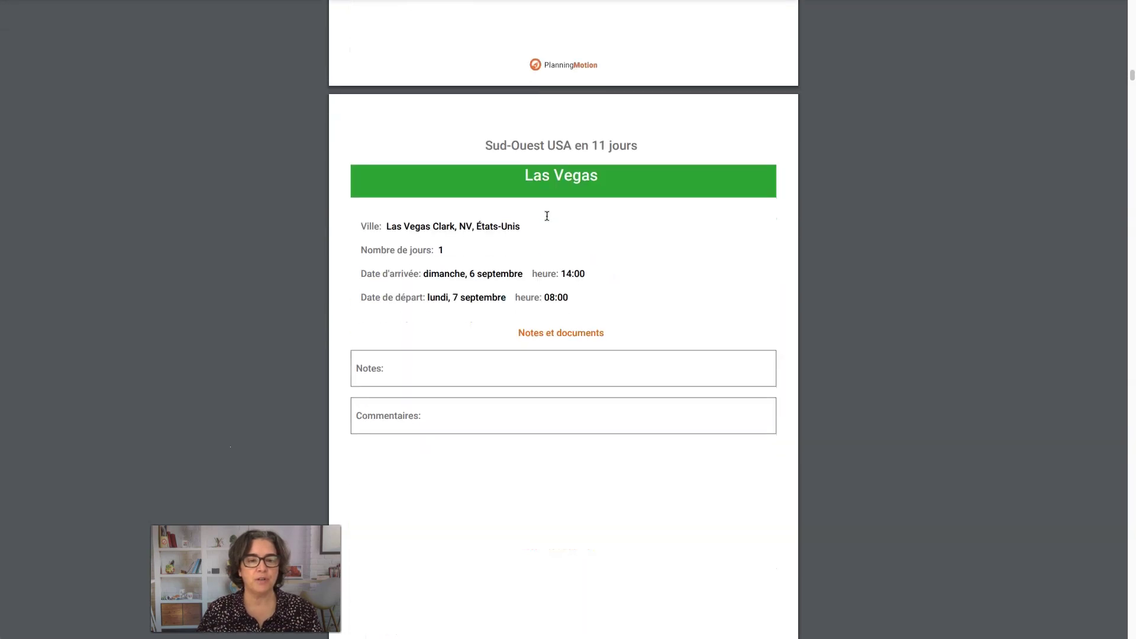
scroll(547, 216, "down", 3)
left_click(534, 235)
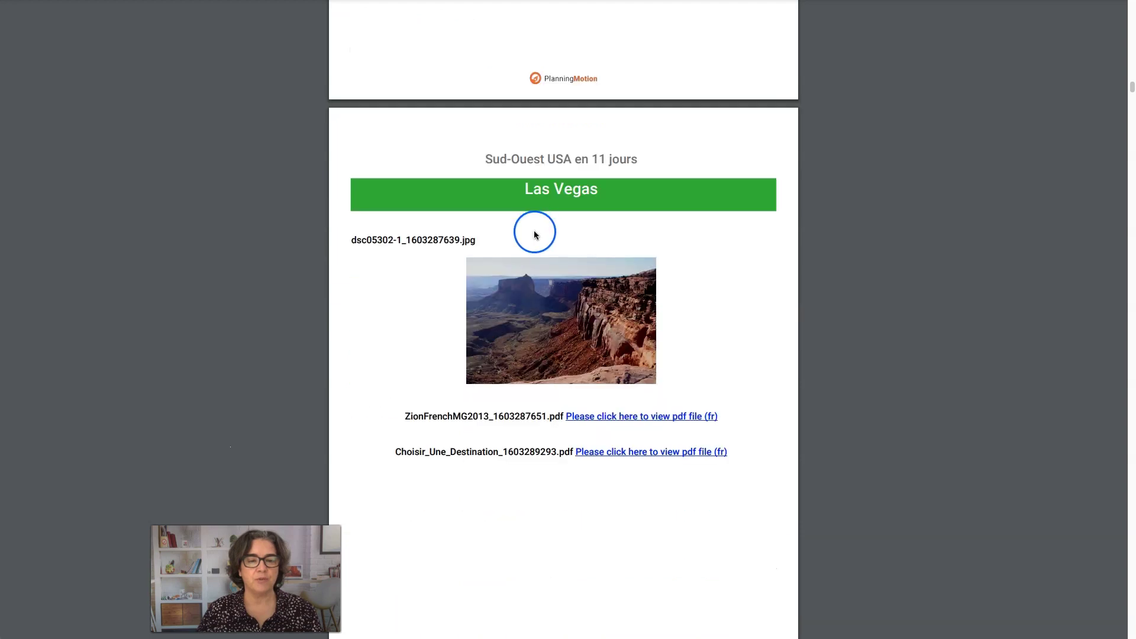
scroll(539, 267, "down", 12)
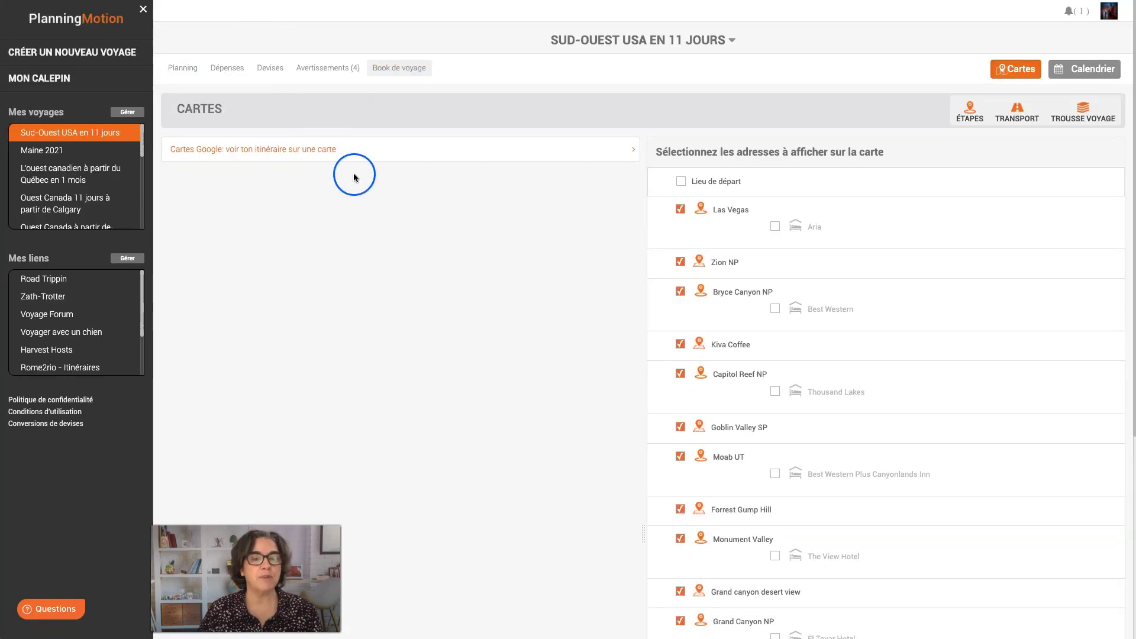
Step: Open the reservation details of the Aria lodging in the first Las Vegas stage
left_click(967, 114)
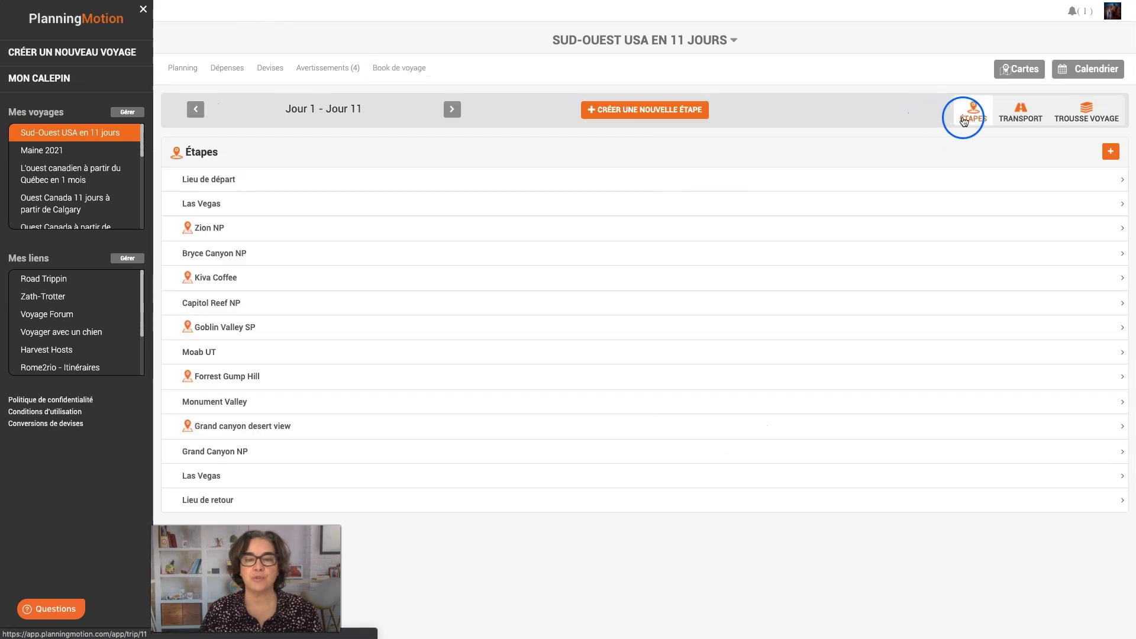
left_click(377, 211)
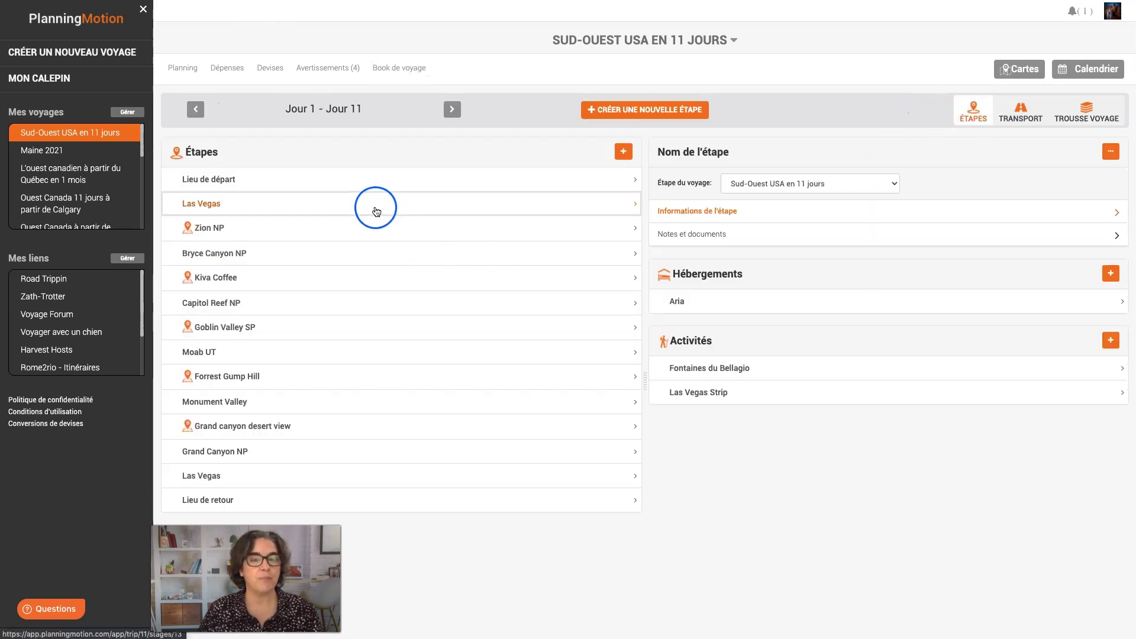
left_click(675, 302)
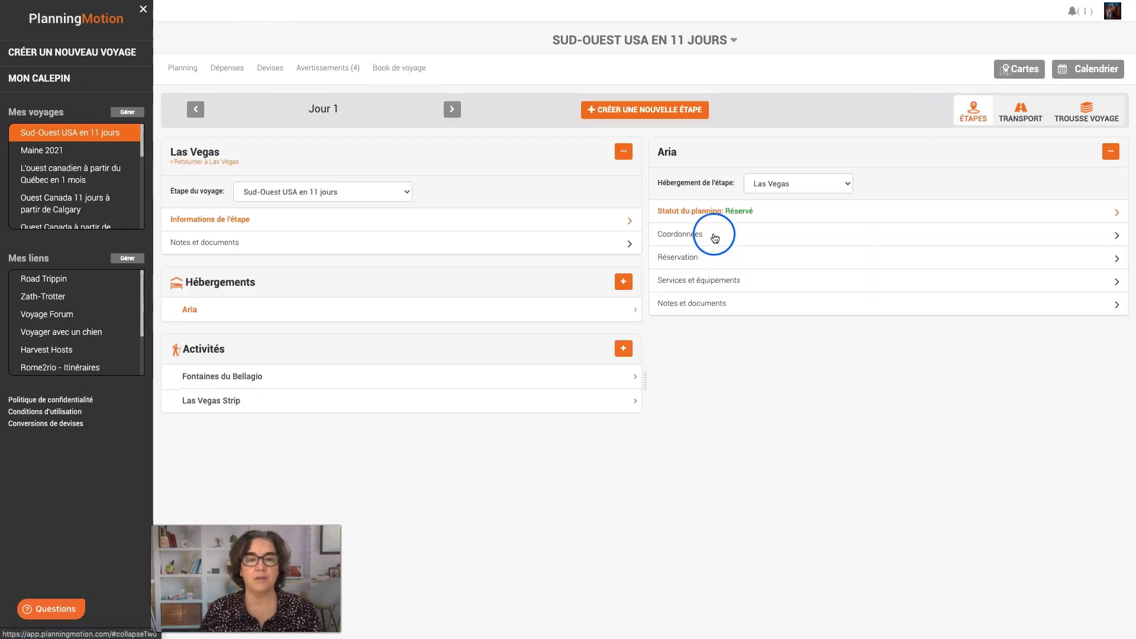
left_click(710, 258)
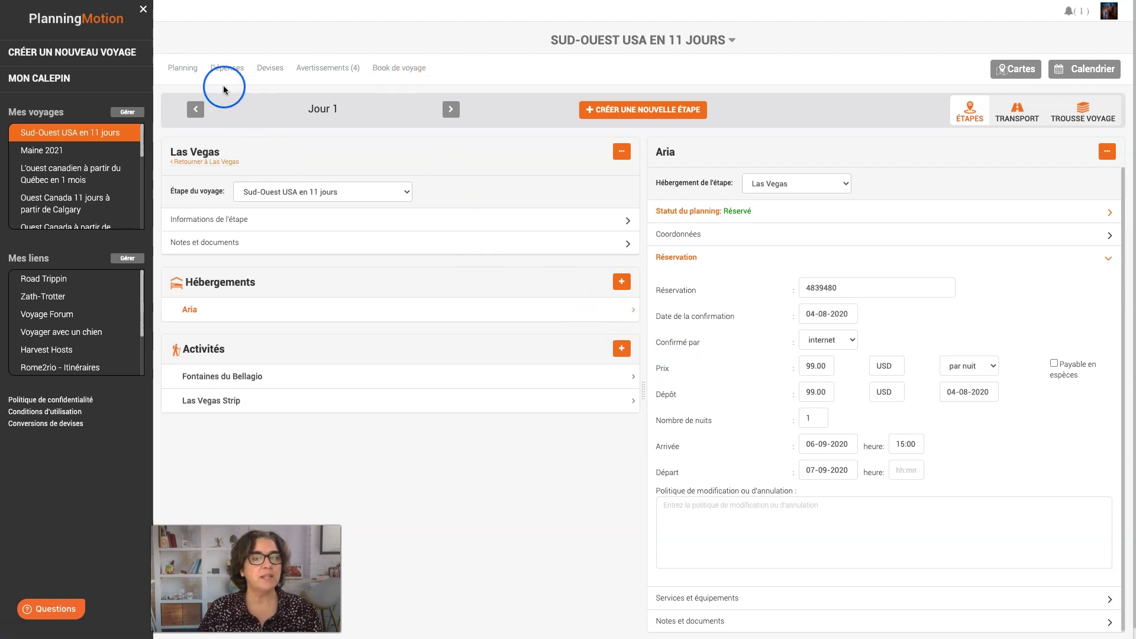
Step: Review the trip's Planning elements under the statuses En préparation, À réserver and Réservé
left_click(180, 72)
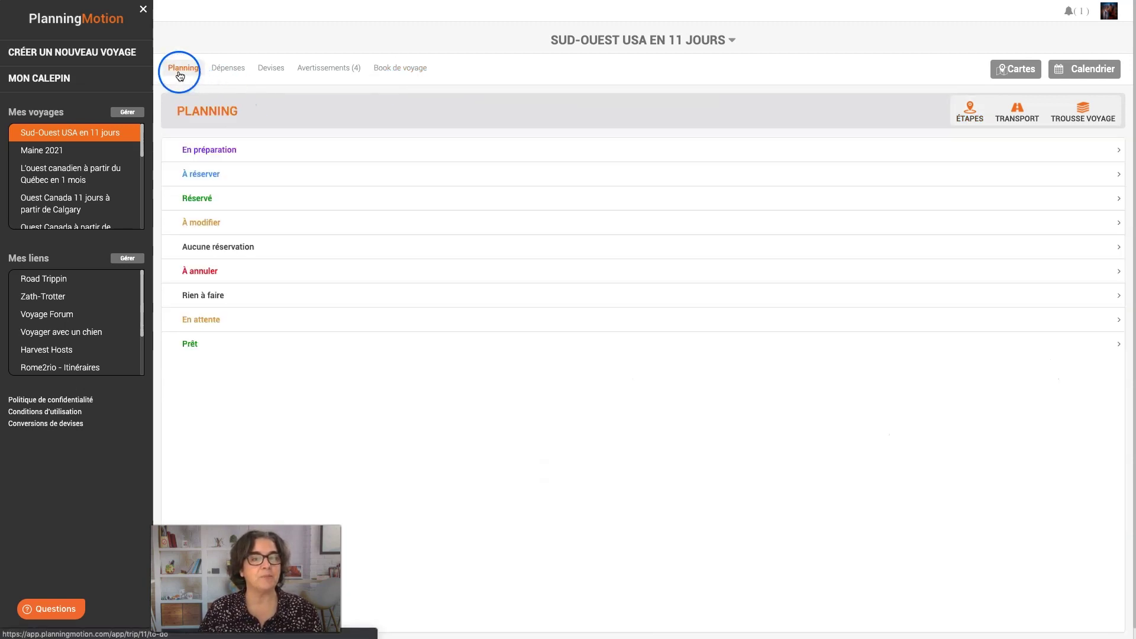
left_click(192, 155)
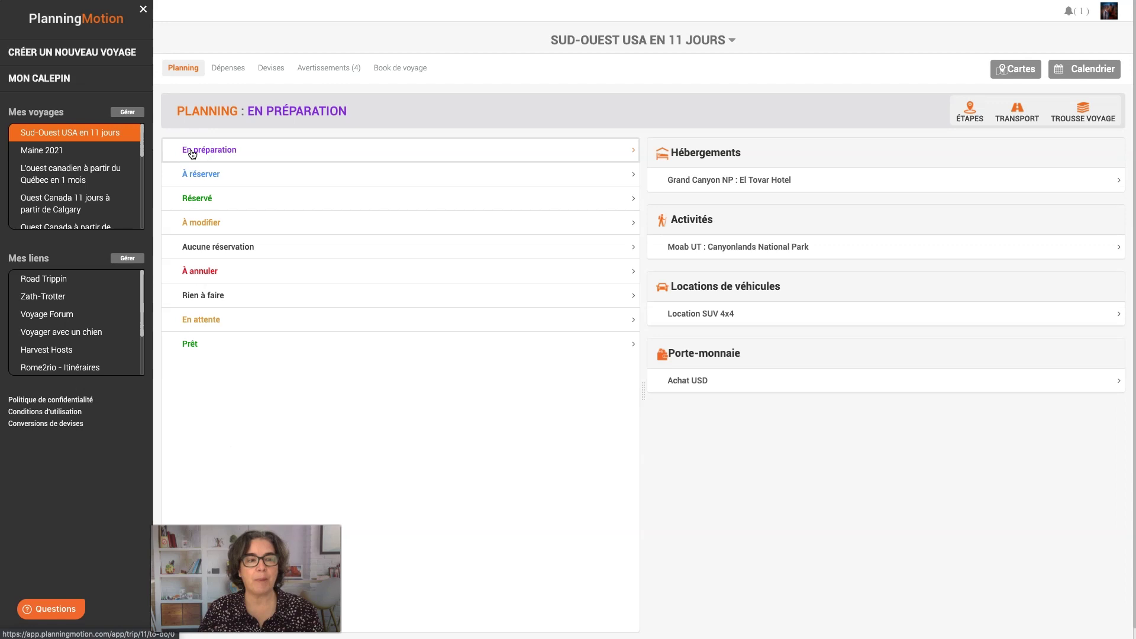
left_click(200, 179)
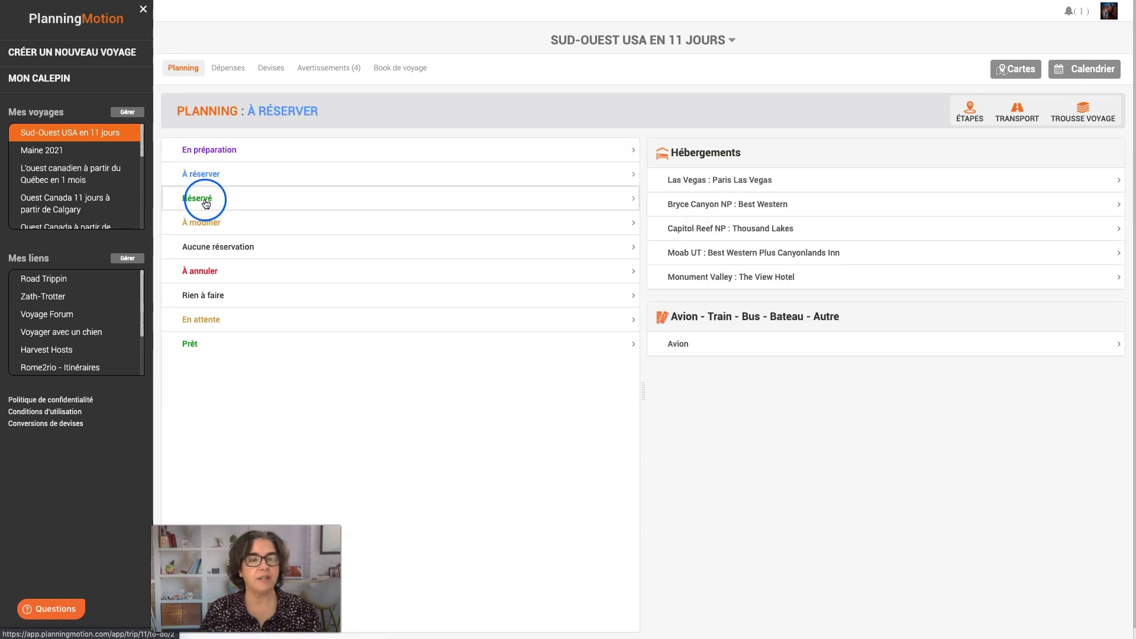
left_click(204, 203)
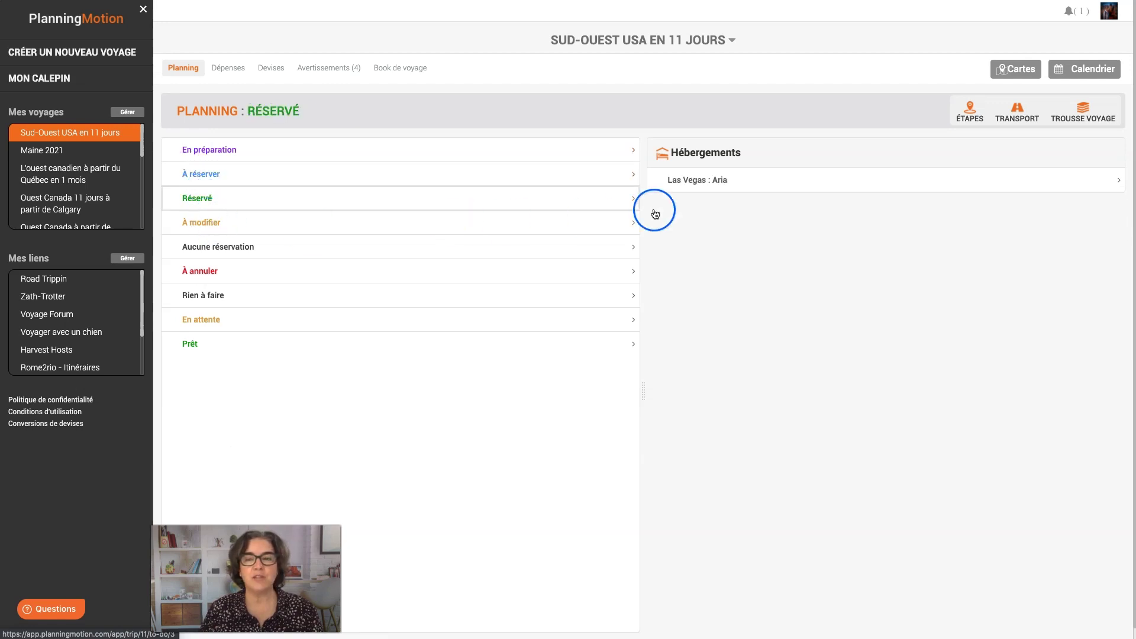
Step: Show the Aria lodging's reservation and planning status options in Las Vegas, and check the Réservé list in Planning
left_click(968, 114)
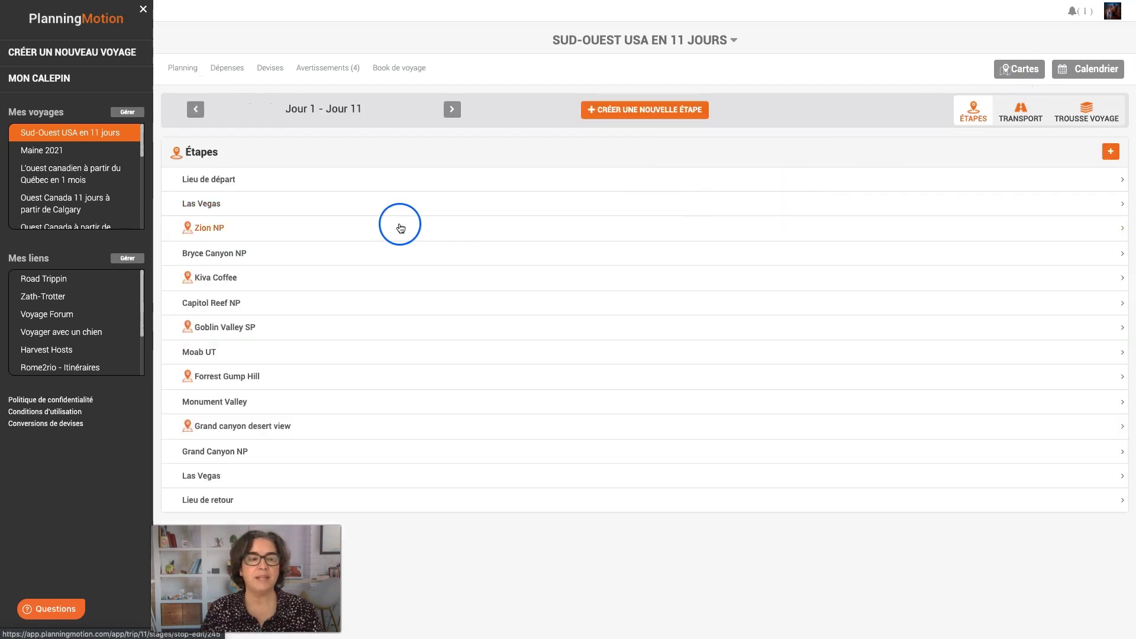
left_click(246, 209)
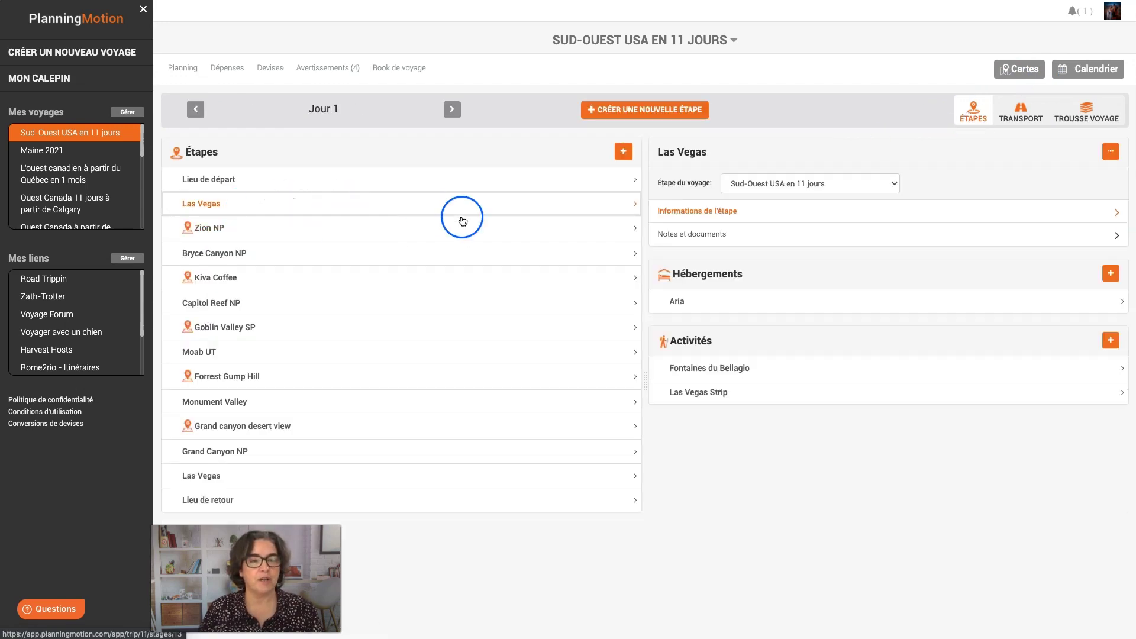
left_click(673, 300)
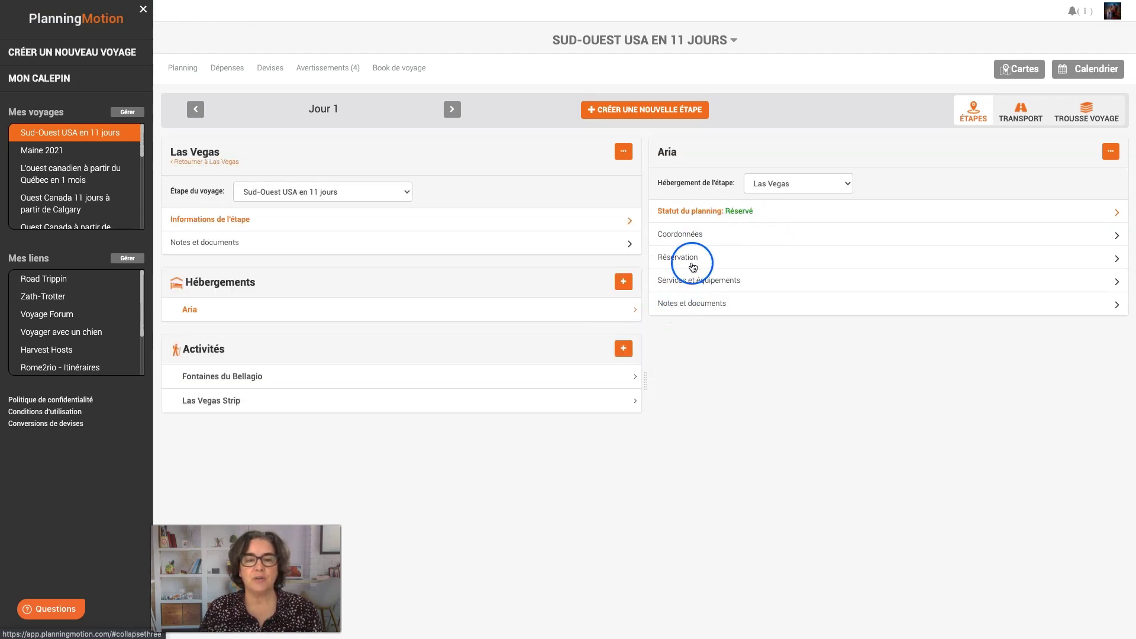
left_click(692, 264)
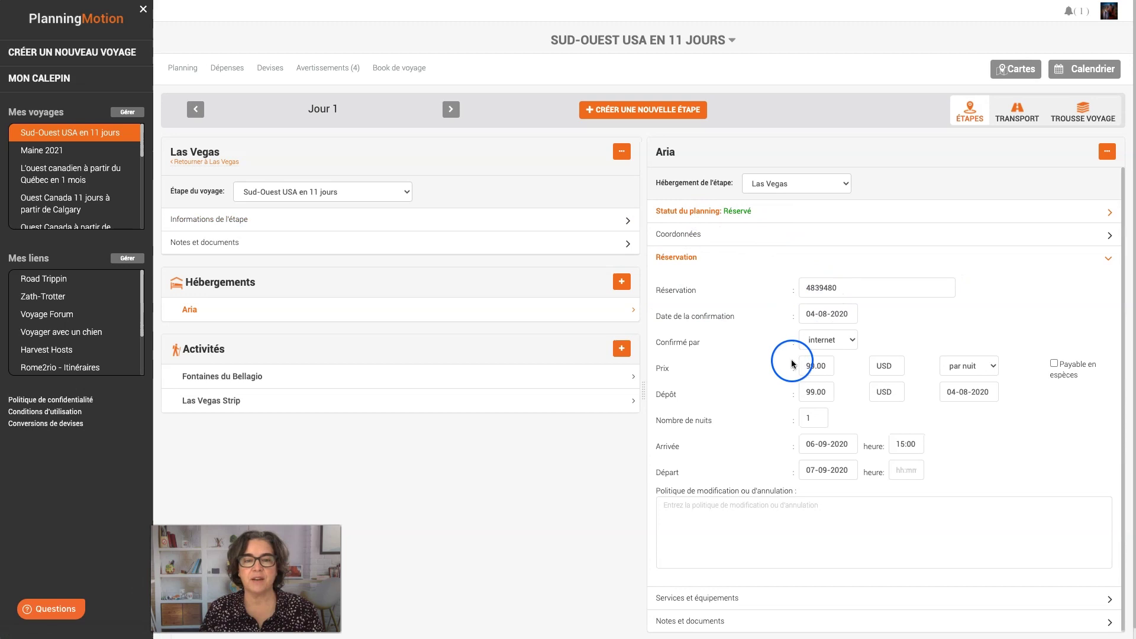
left_click(769, 212)
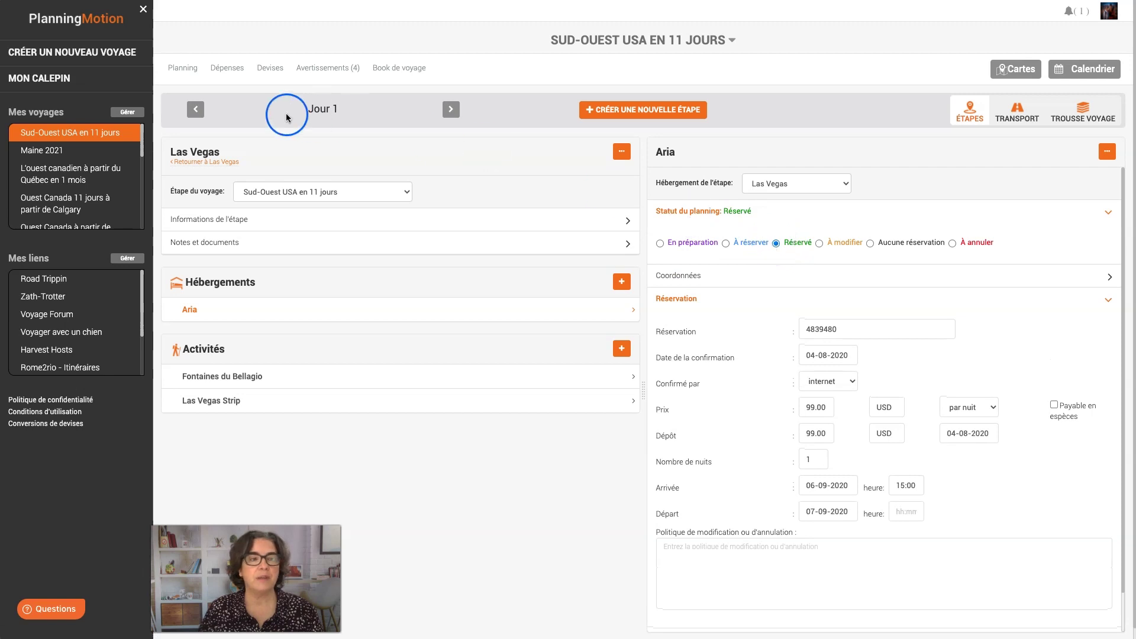
left_click(175, 70)
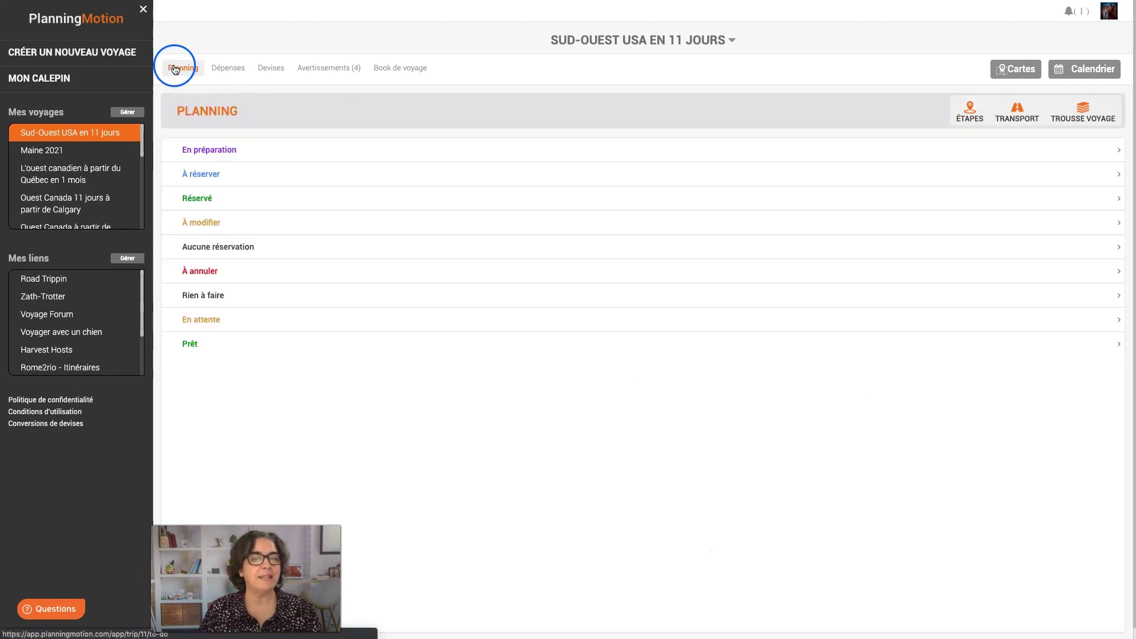
left_click(233, 197)
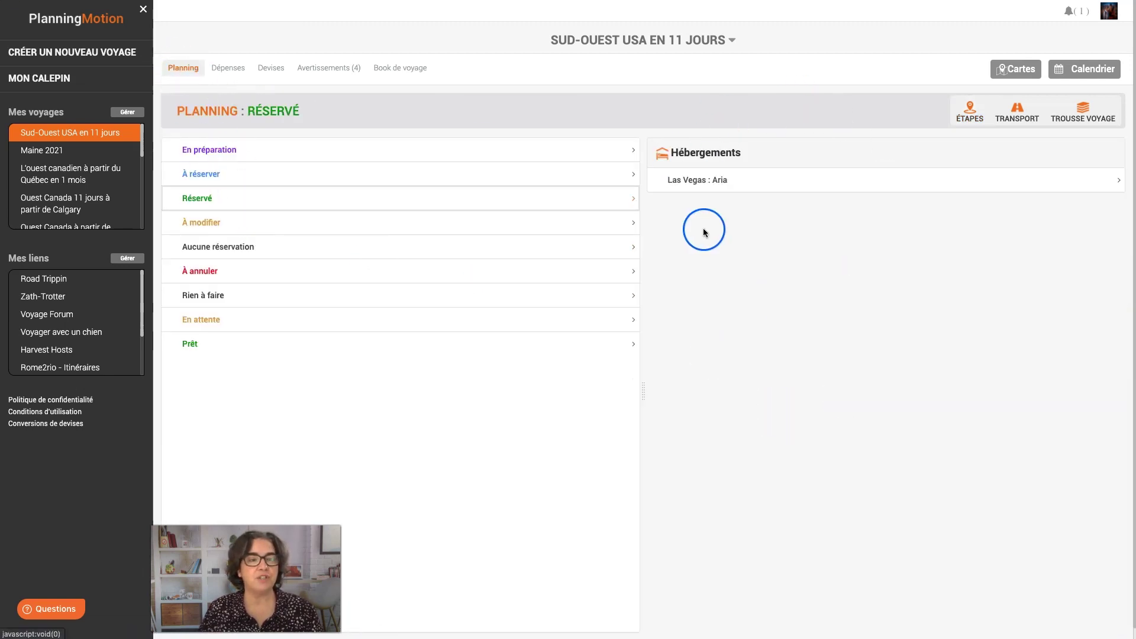
Step: View the Las Vegas stage's activities Fontaines du Bellagio and Las Vegas Strip with their planning statuses
left_click(959, 120)
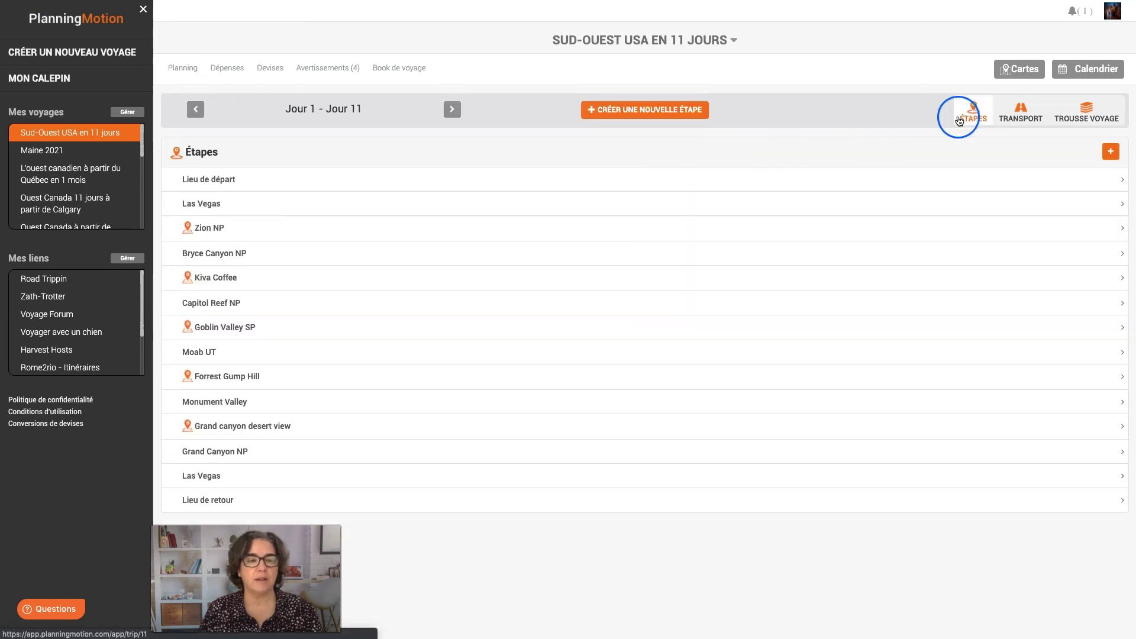
left_click(226, 207)
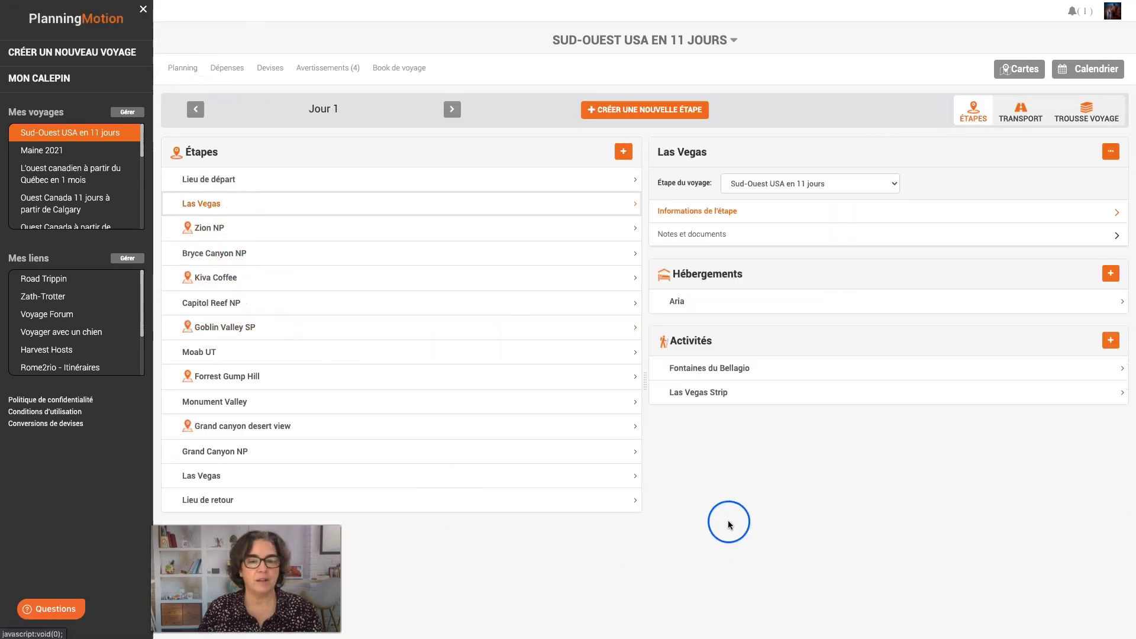
left_click(709, 368)
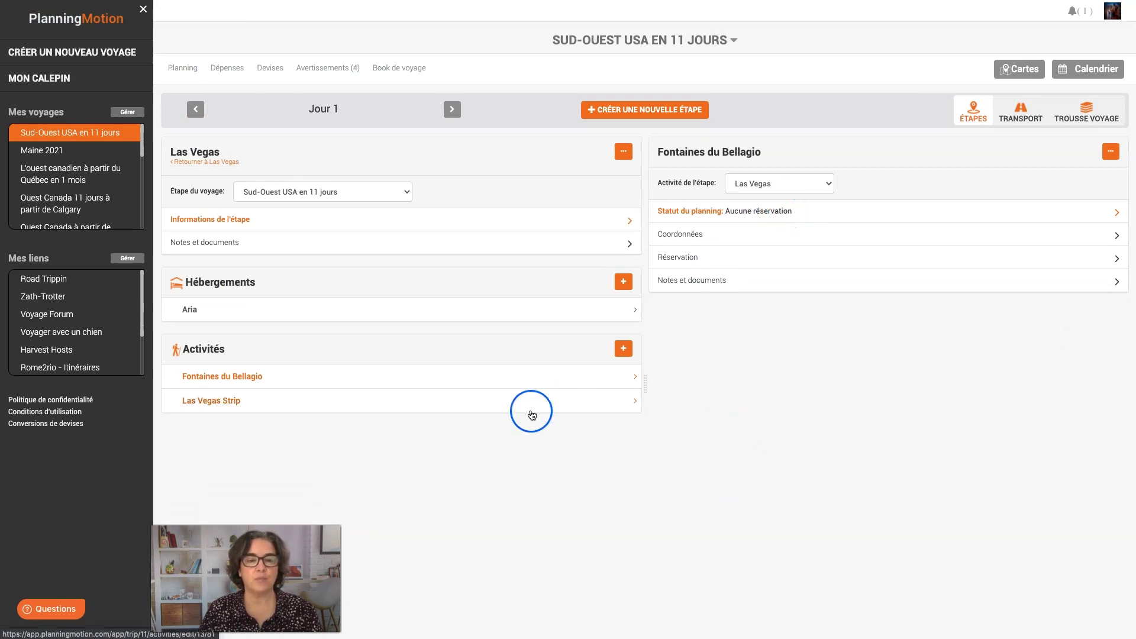
left_click(526, 405)
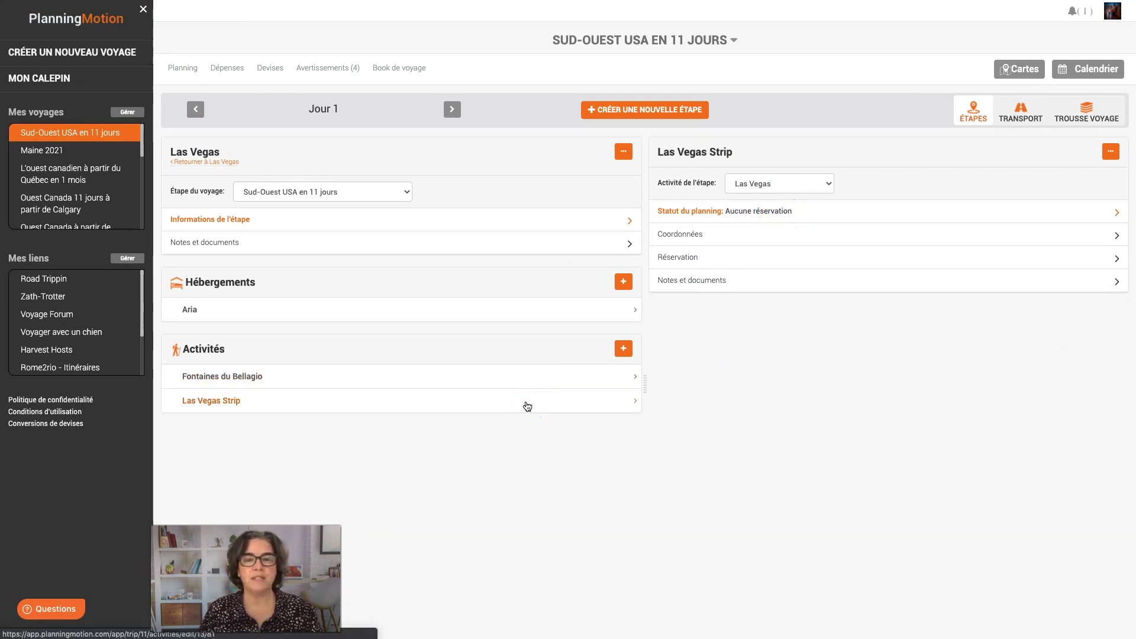
Step: Review the Planning lists for Aucune réservation, En préparation, À réserver and Réservé
left_click(188, 70)
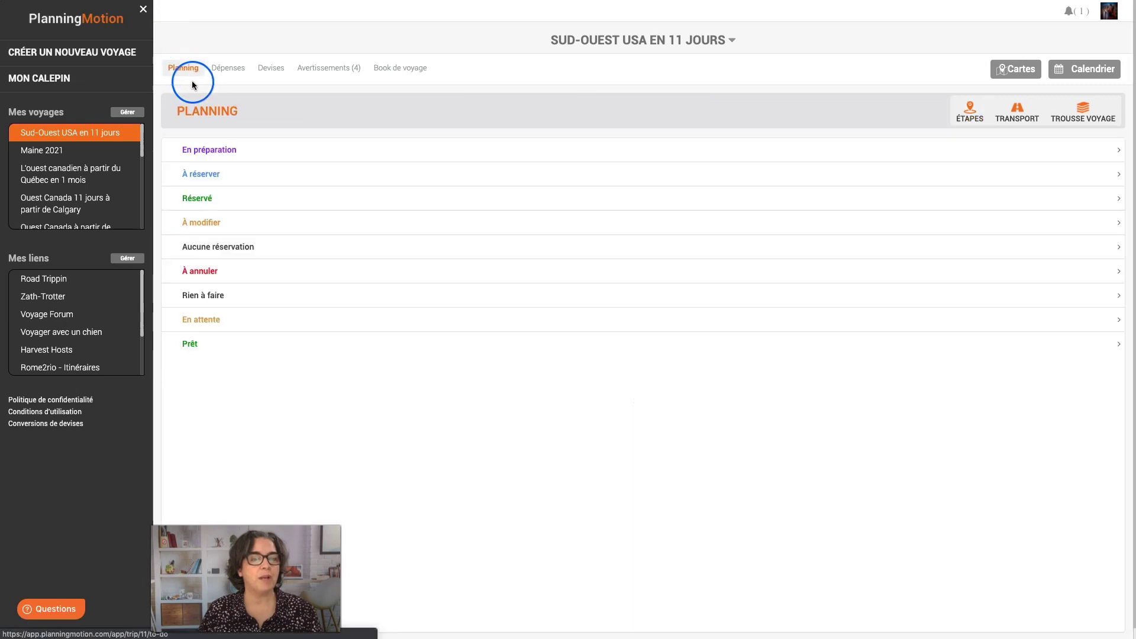
left_click(224, 247)
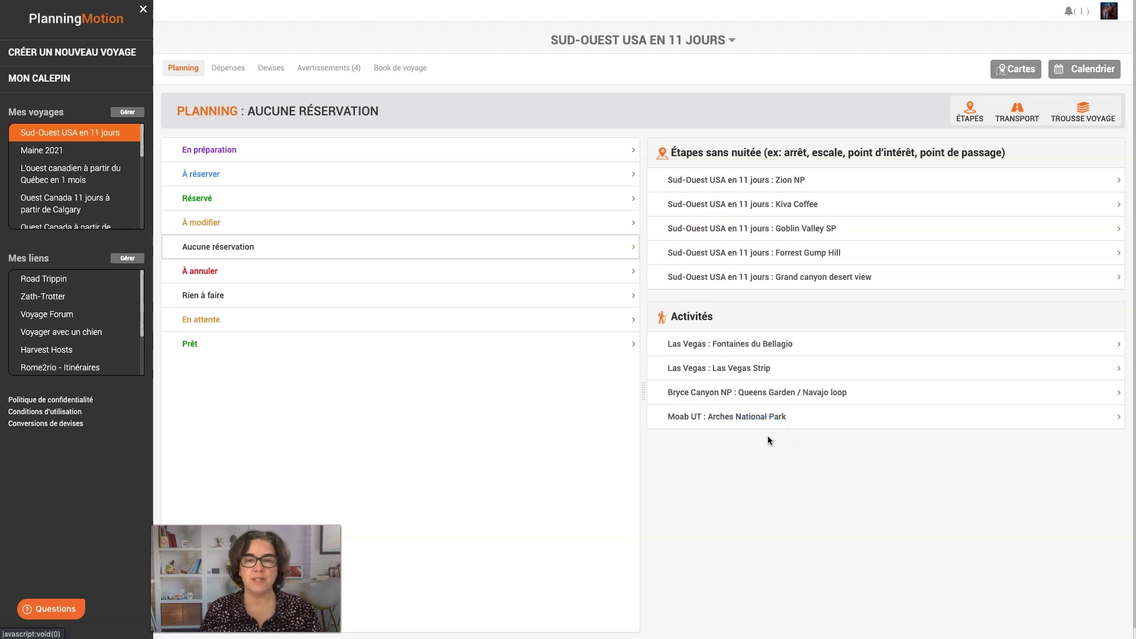
left_click(259, 149)
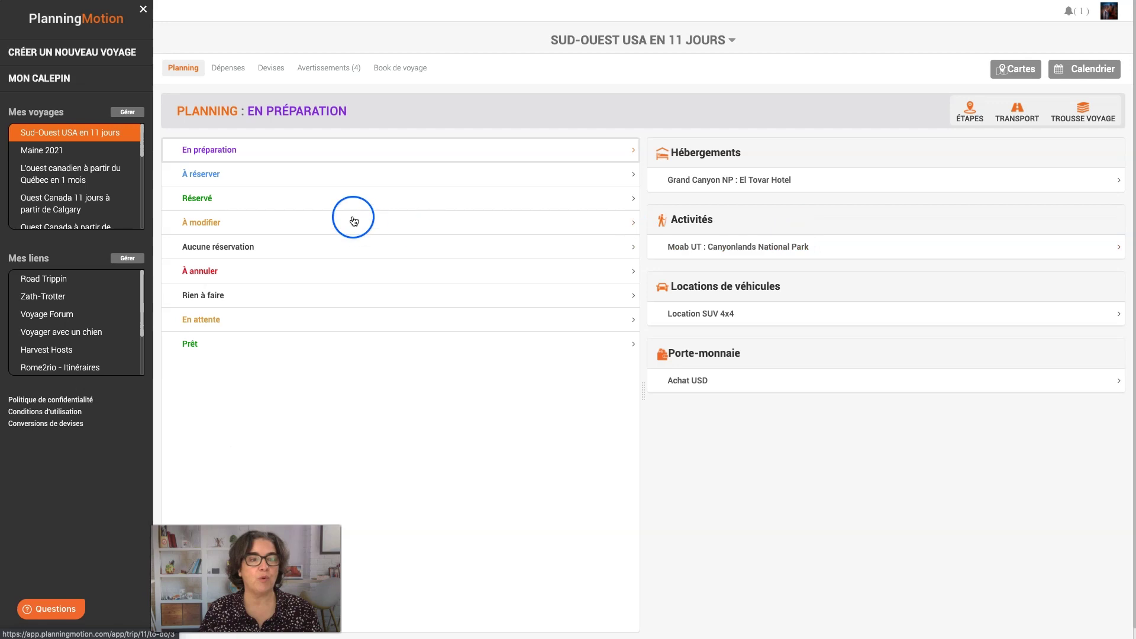
left_click(322, 176)
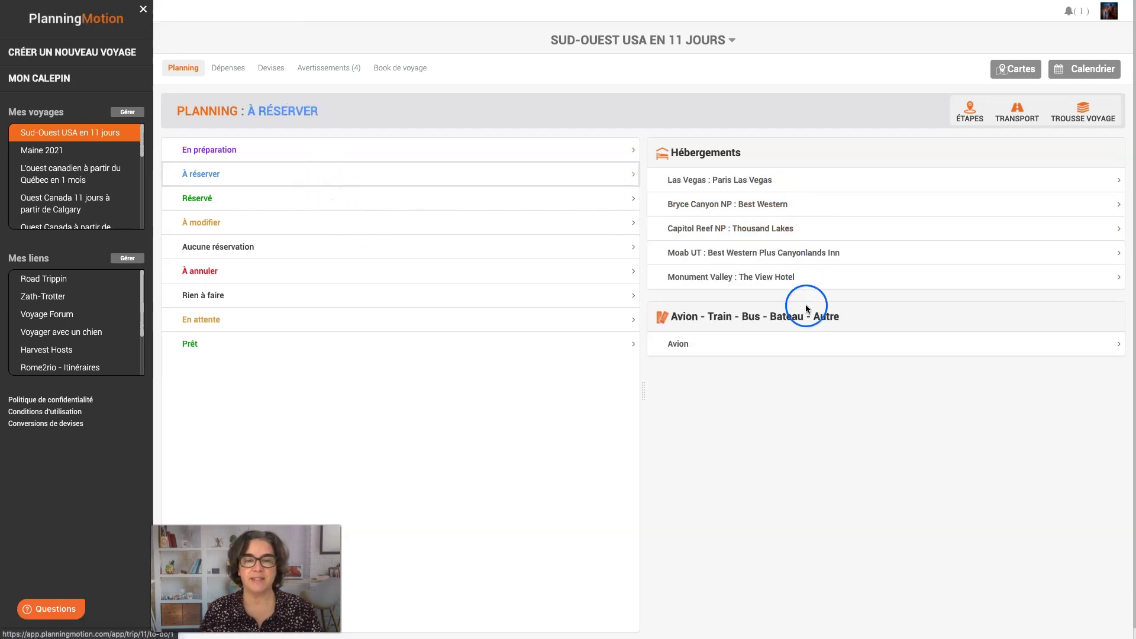
left_click(263, 203)
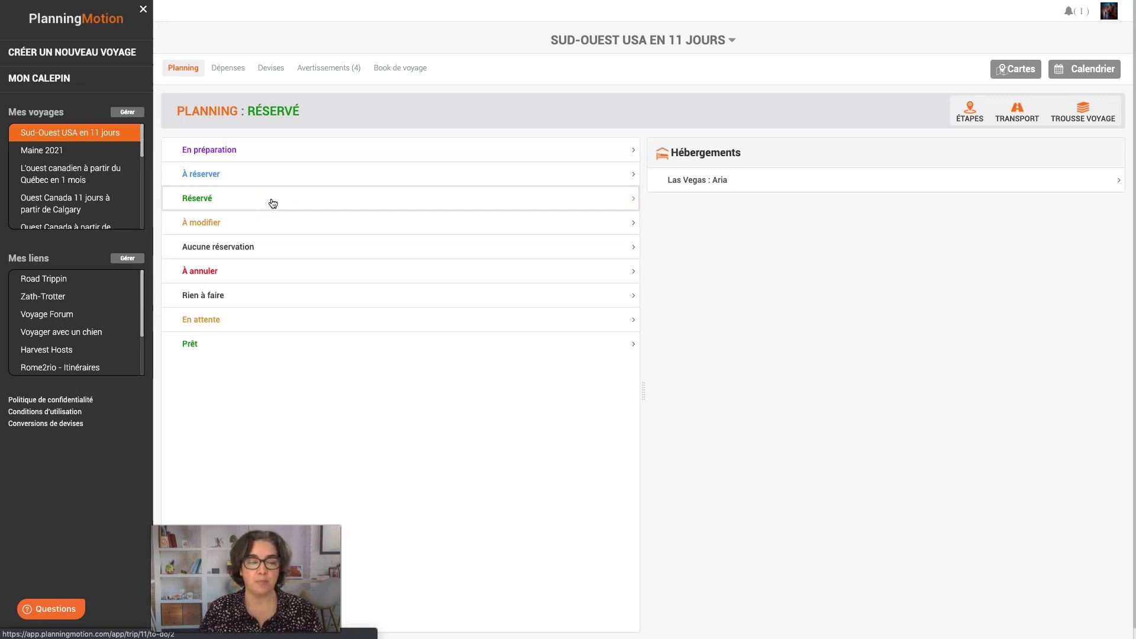
Step: Review the trip's Dépenses by category and open the Passe pour les Parc nationaux document in the Trousse voyage
left_click(231, 70)
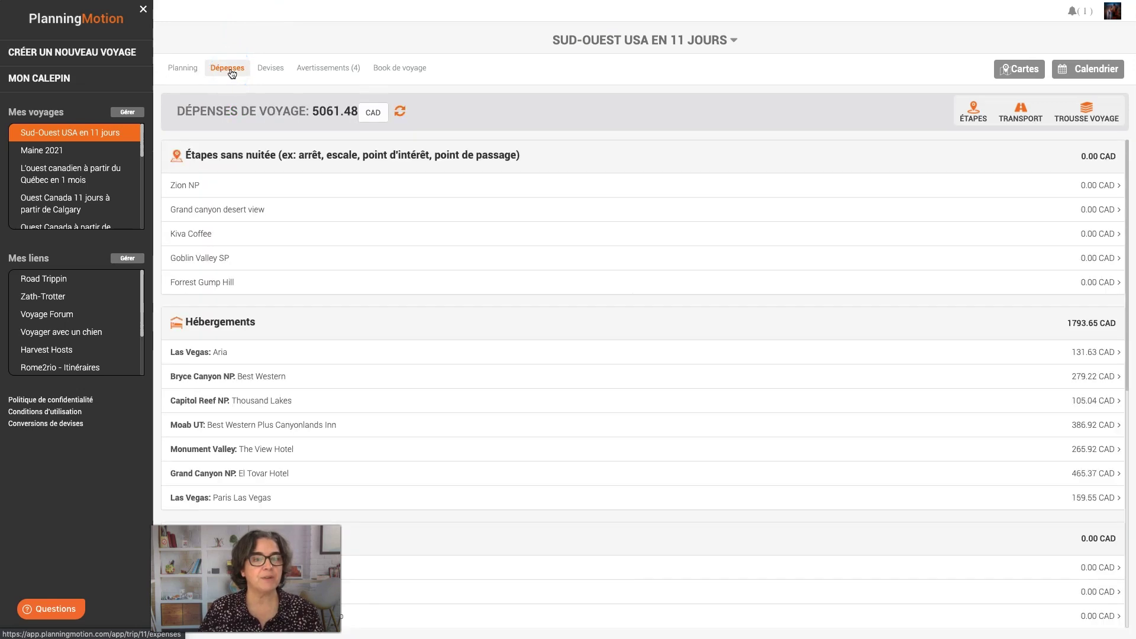
scroll(449, 298, "down", 1)
left_click(440, 362)
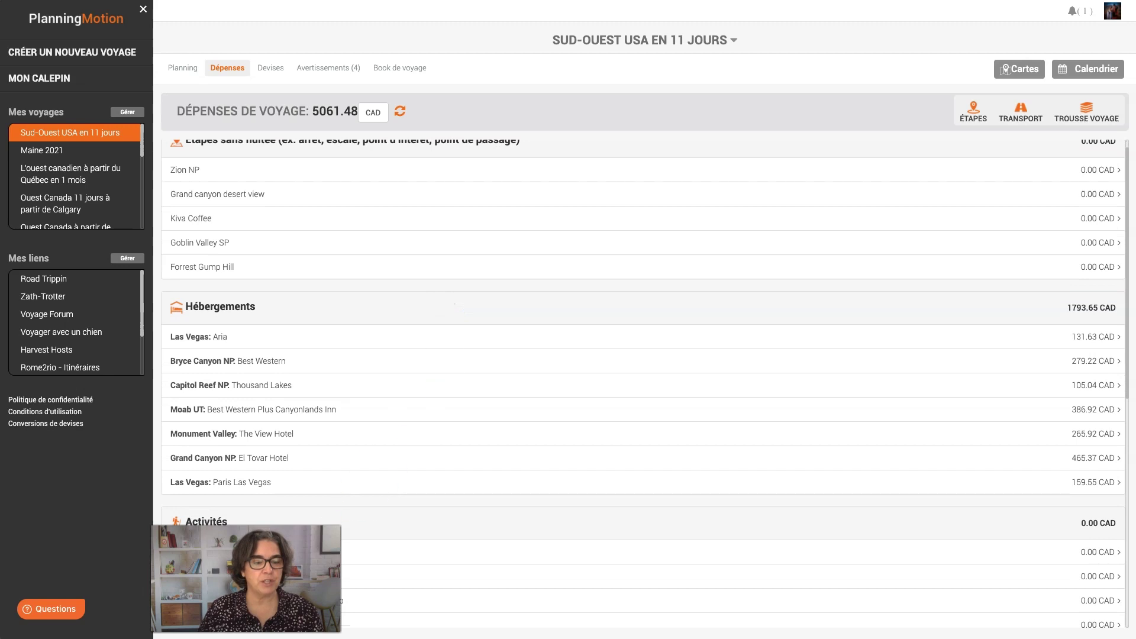
left_click(541, 421)
scroll(542, 421, "down", 3)
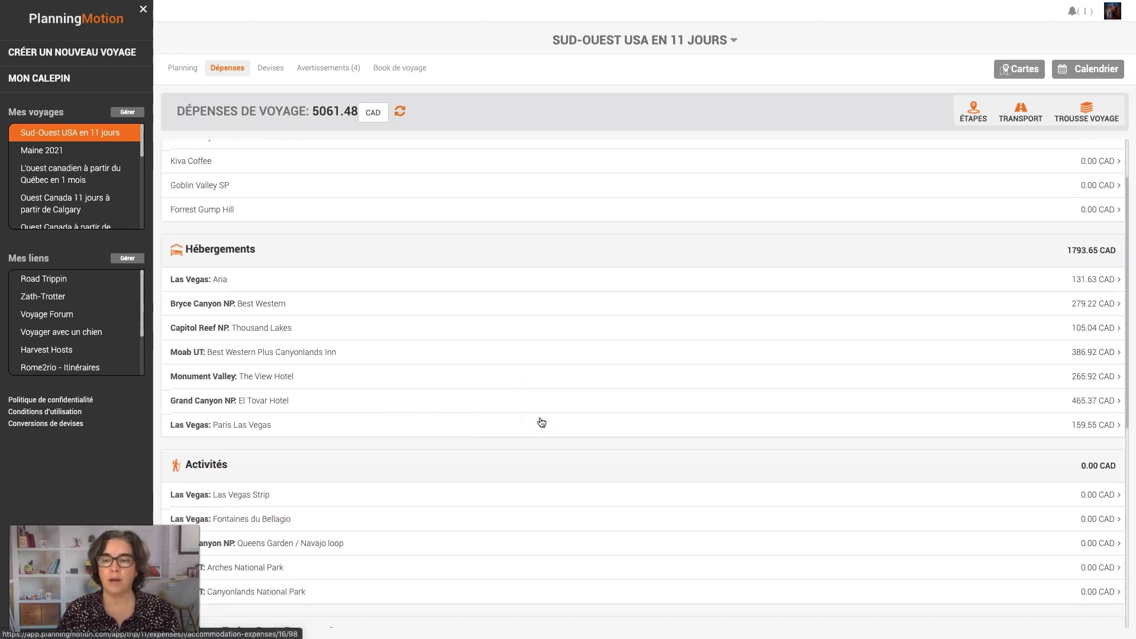
scroll(541, 421, "down", 8)
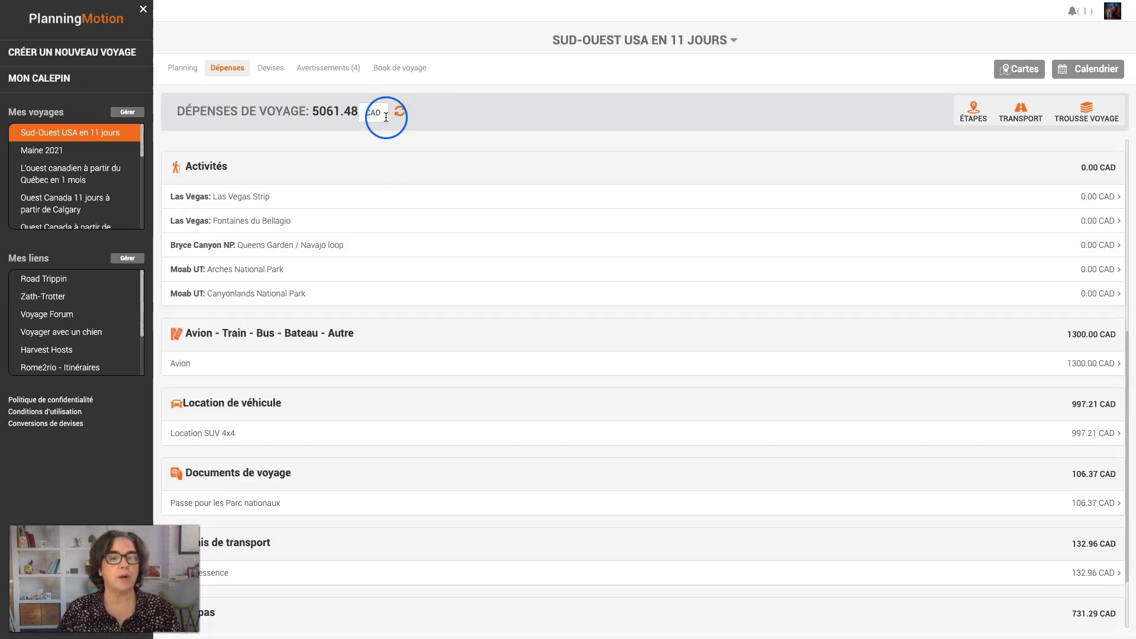
left_click(1081, 118)
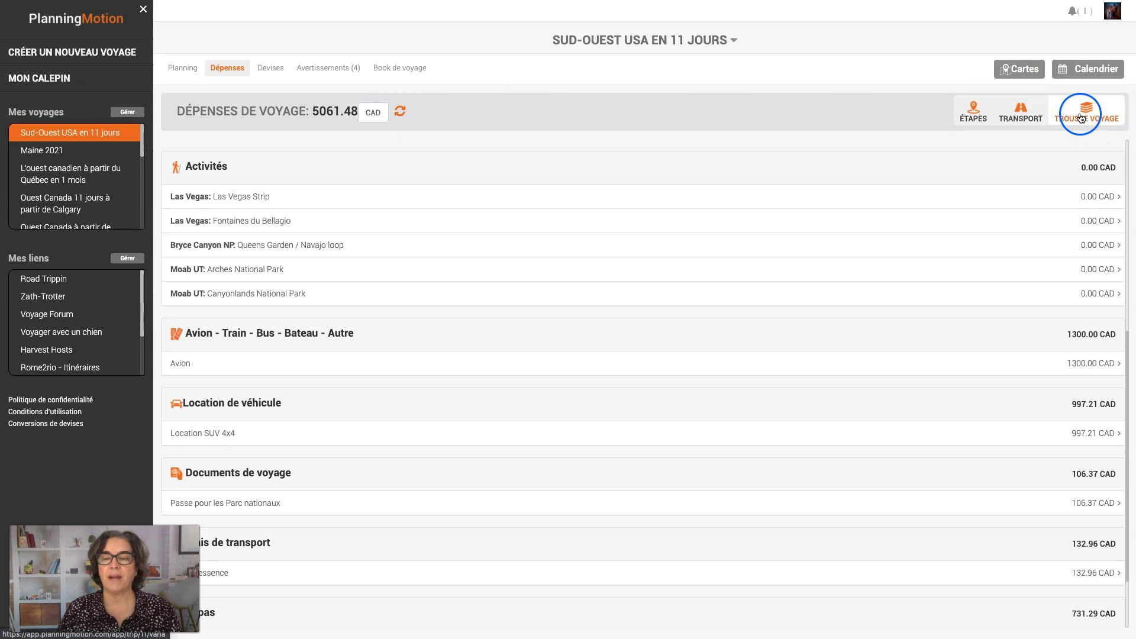
left_click(439, 185)
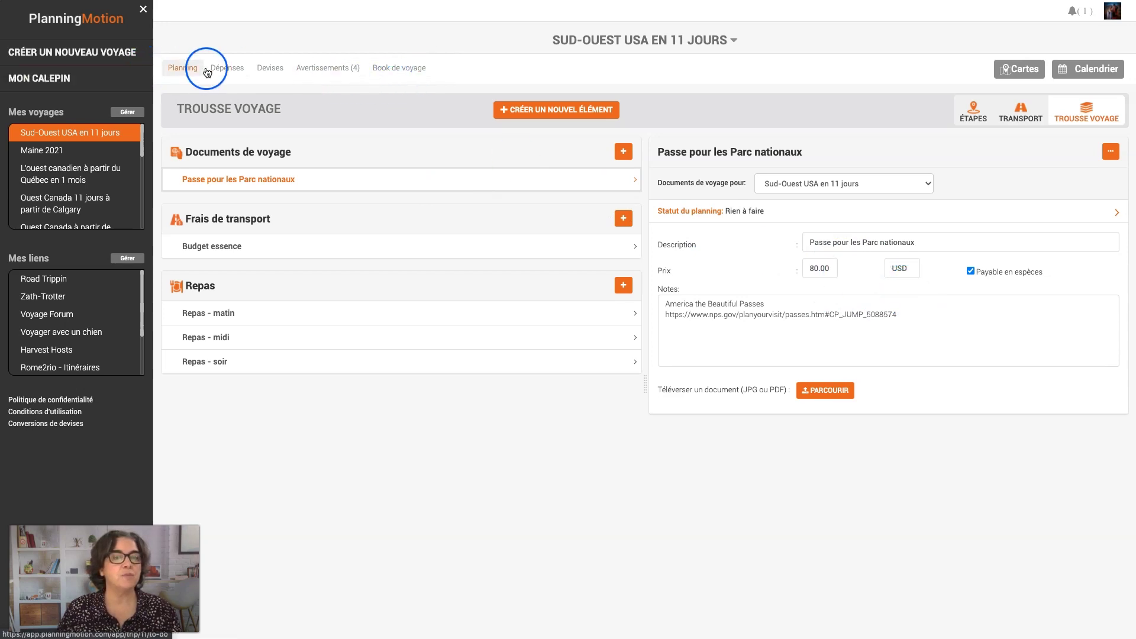
Step: Return to the trip's Dépenses and go through the costs from Étapes sans nuitée down to Repas
left_click(229, 70)
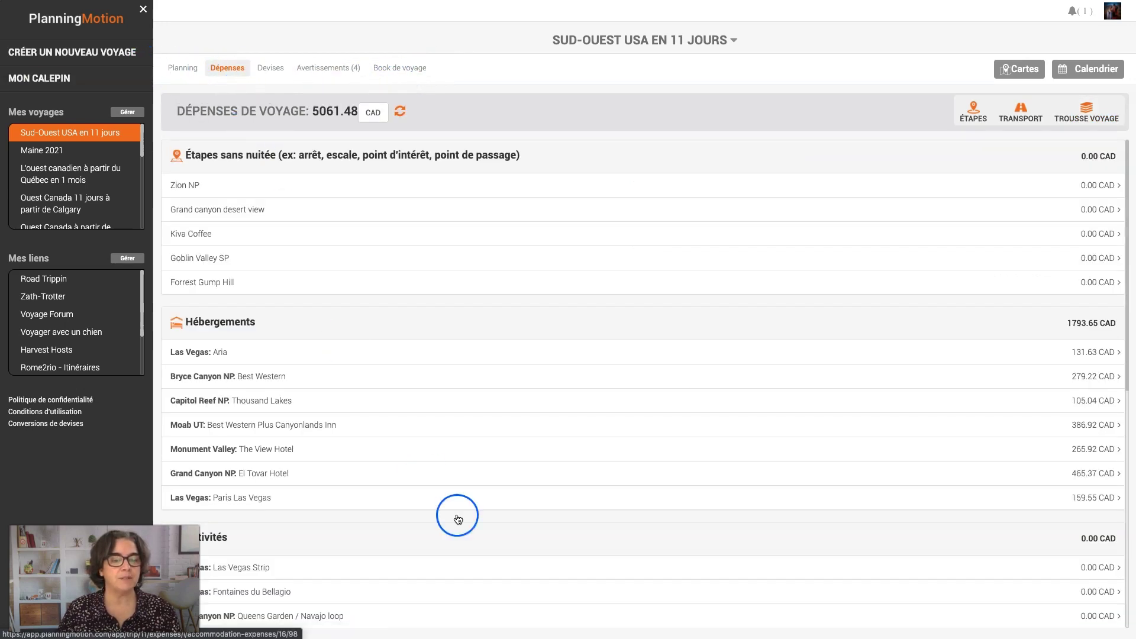
scroll(540, 562, "down", 5)
scroll(611, 510, "down", 3)
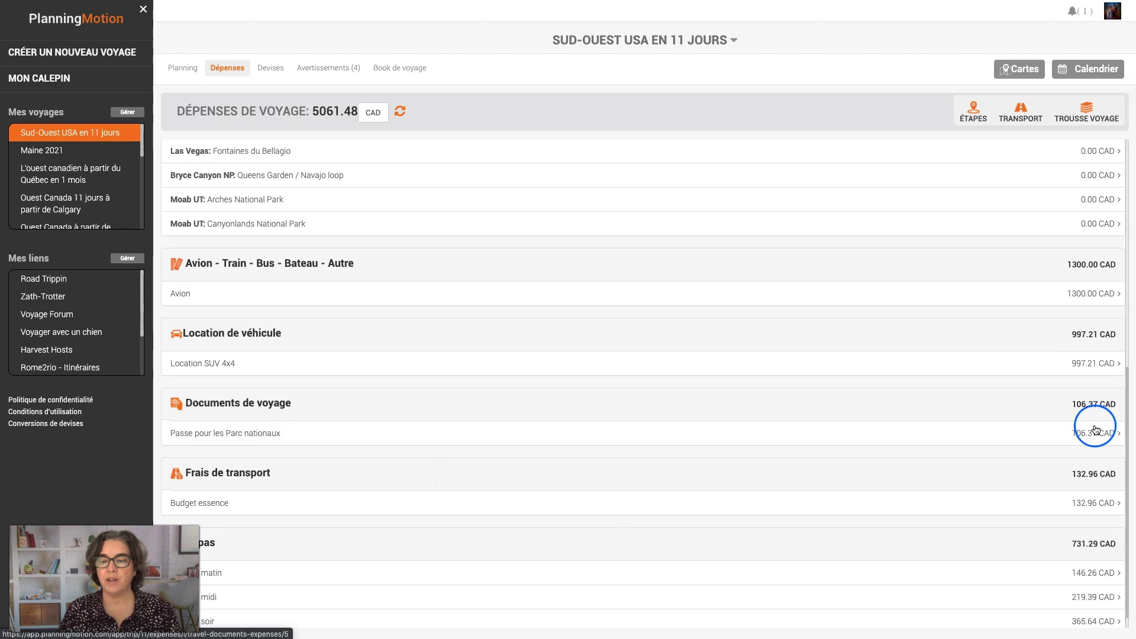
Step: Convert the trip's Dépenses to US Dollar (USD) and update the amounts
double_click(380, 110)
type("USD")
left_click(380, 127)
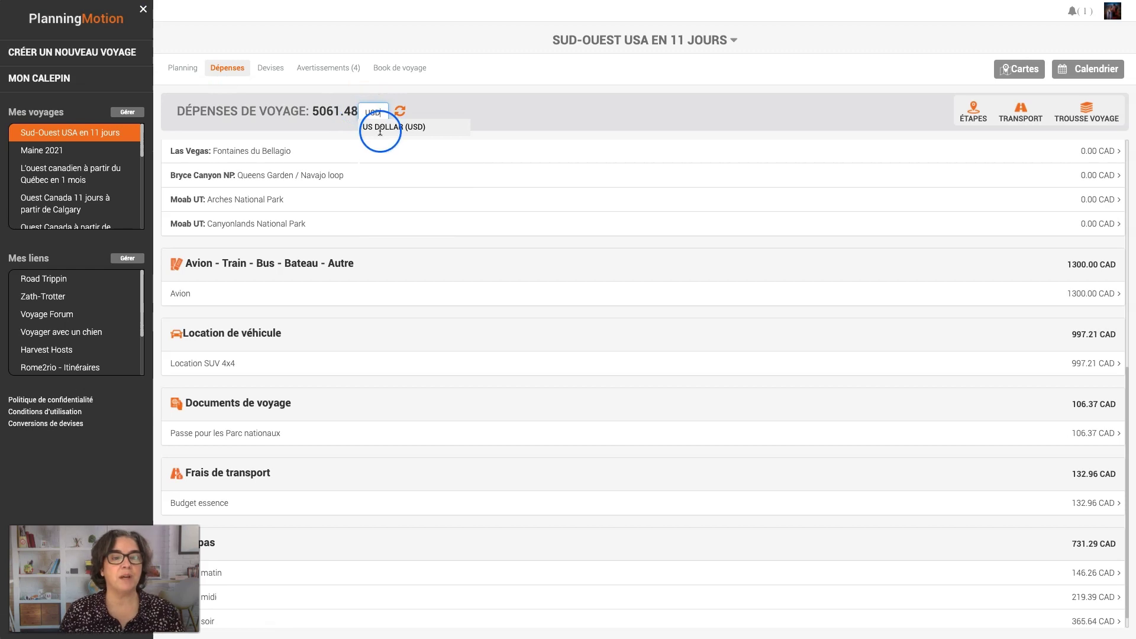
left_click(399, 113)
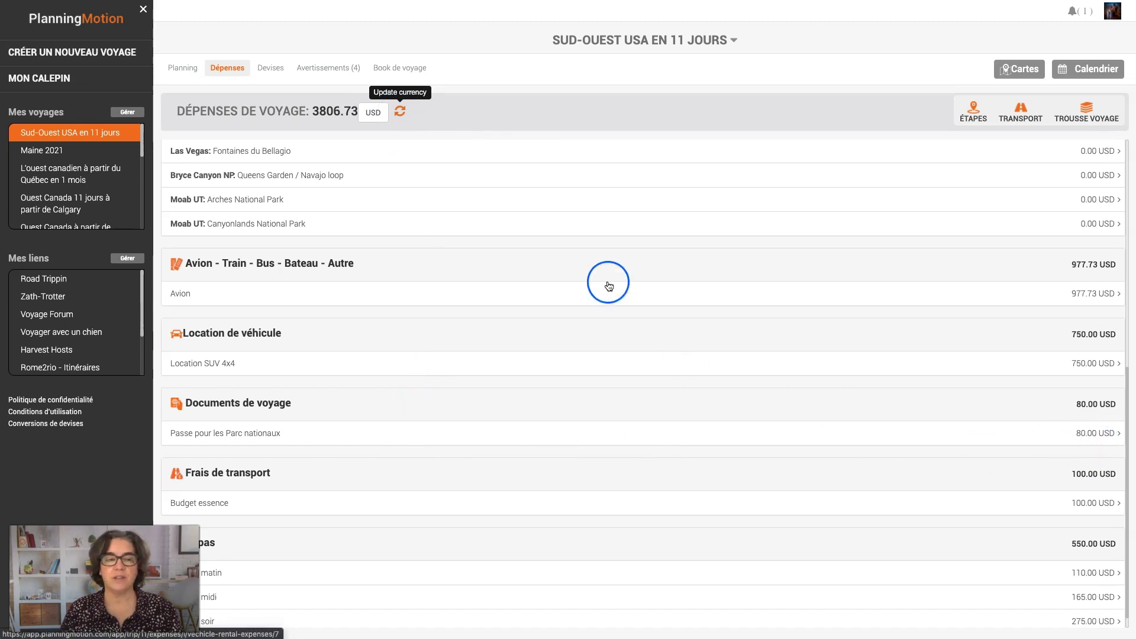
Step: Convert the trip's Dépenses to Euro (EUR) and look at the Passe pour les Parc nationaux amount
left_click(374, 112)
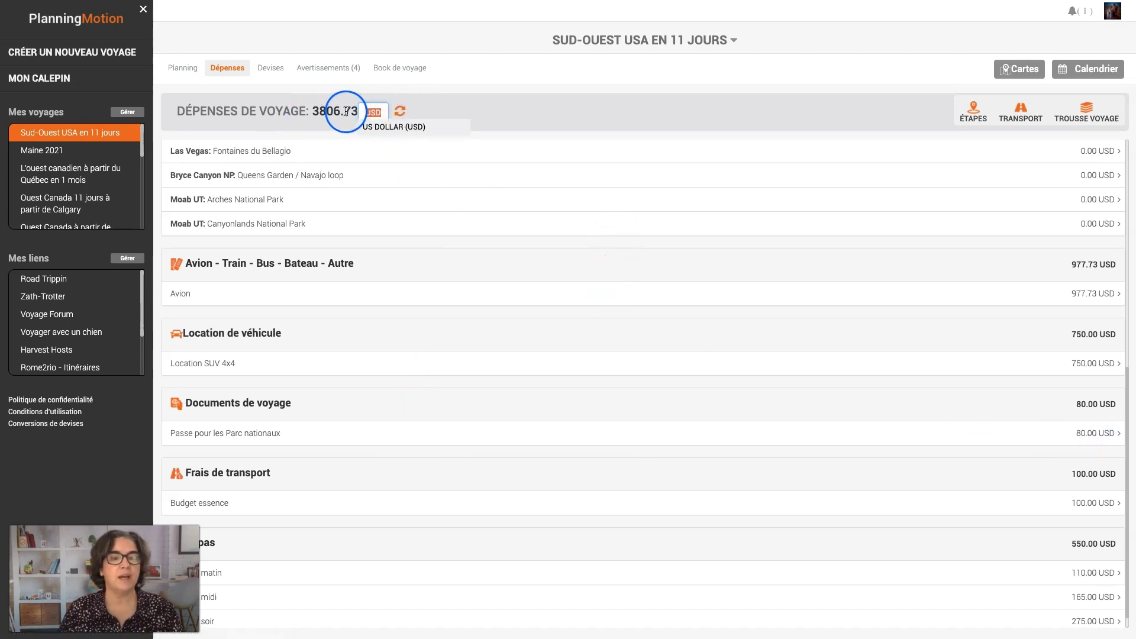
type("EY")
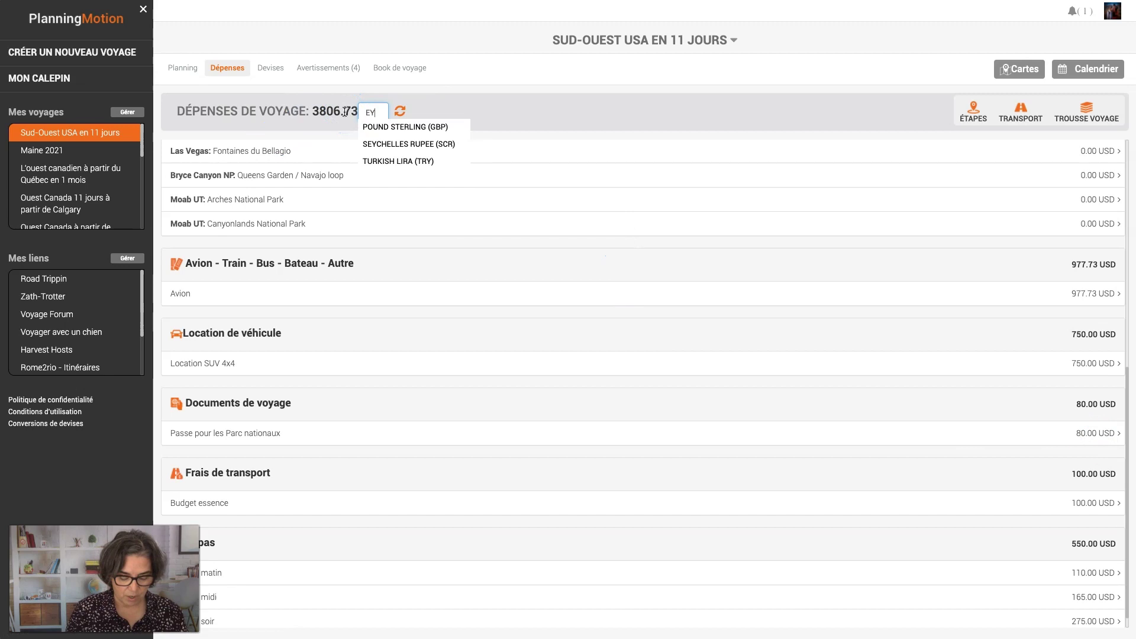
key("BackSpace")
key("Return")
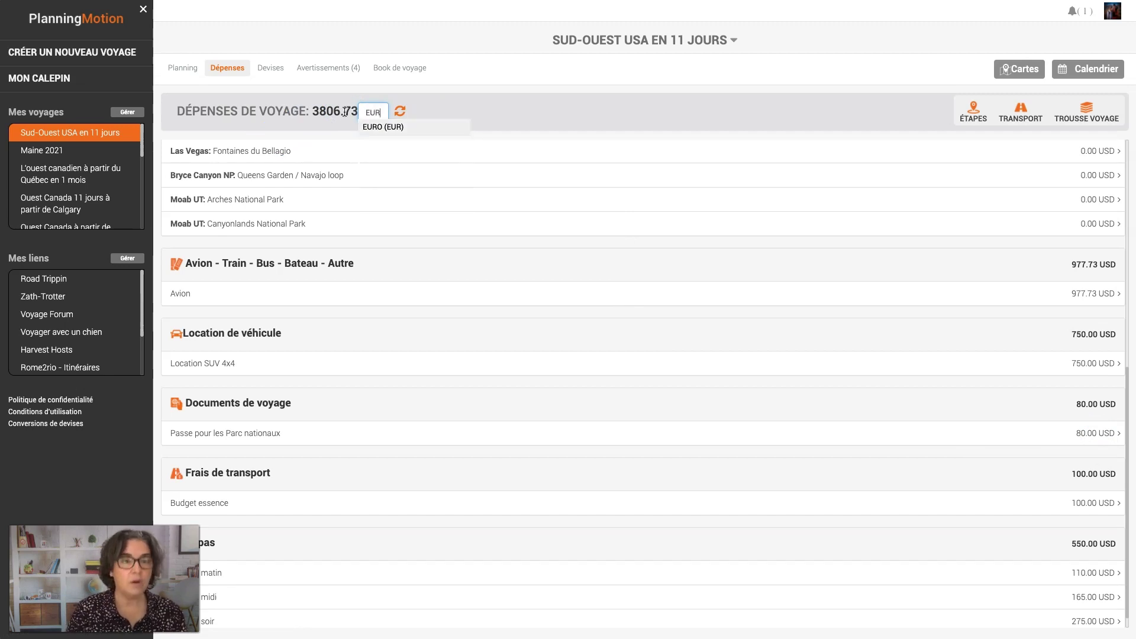
left_click(399, 111)
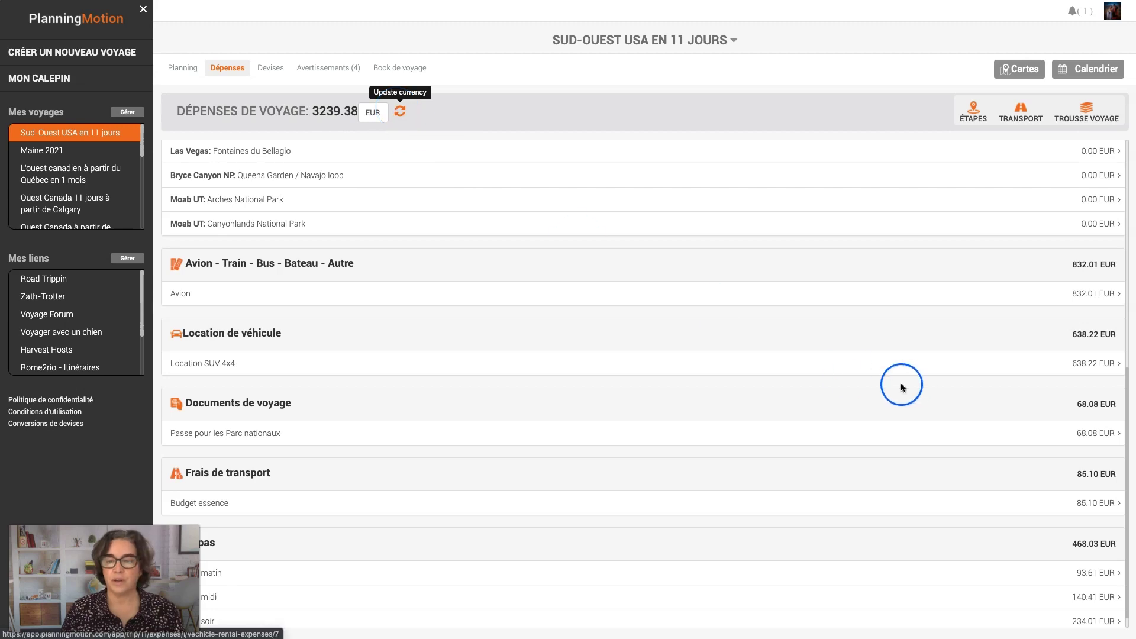
left_click(1067, 437)
left_click(1062, 435)
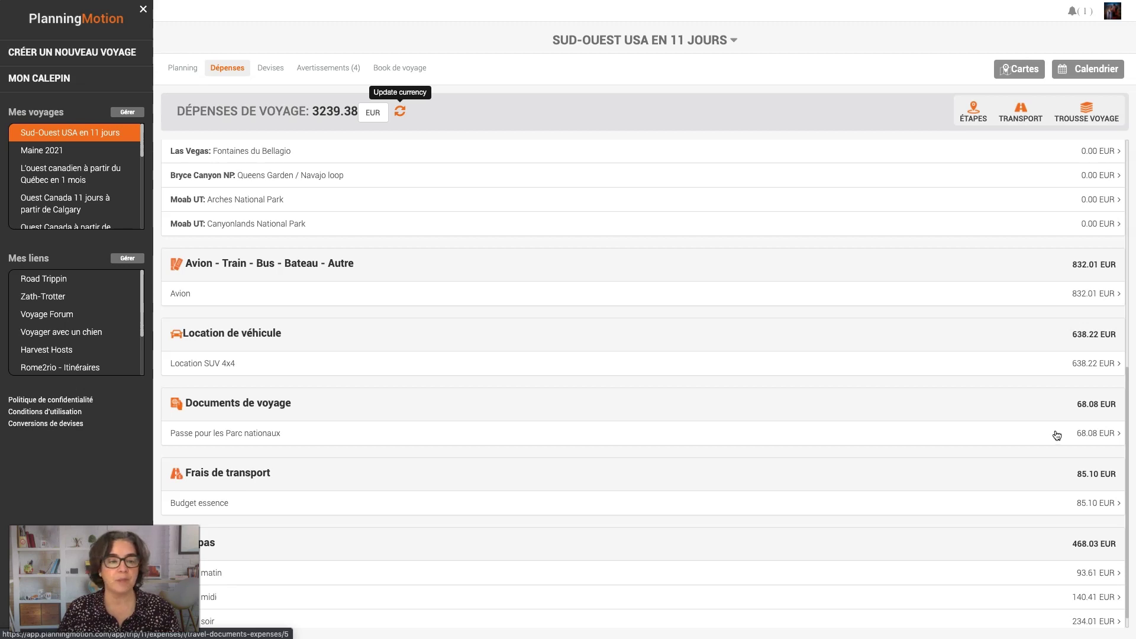
left_click(519, 50)
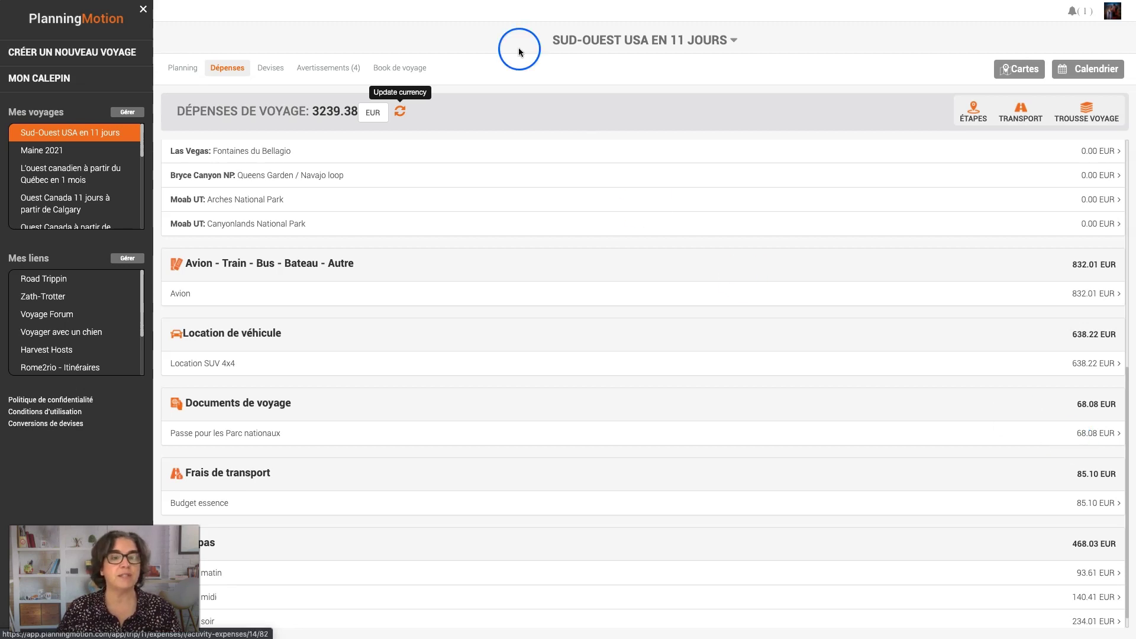
Step: Open the trip's Devises and look at the US Dollar entry under Dépenses payables en espèces
left_click(276, 72)
left_click(269, 180)
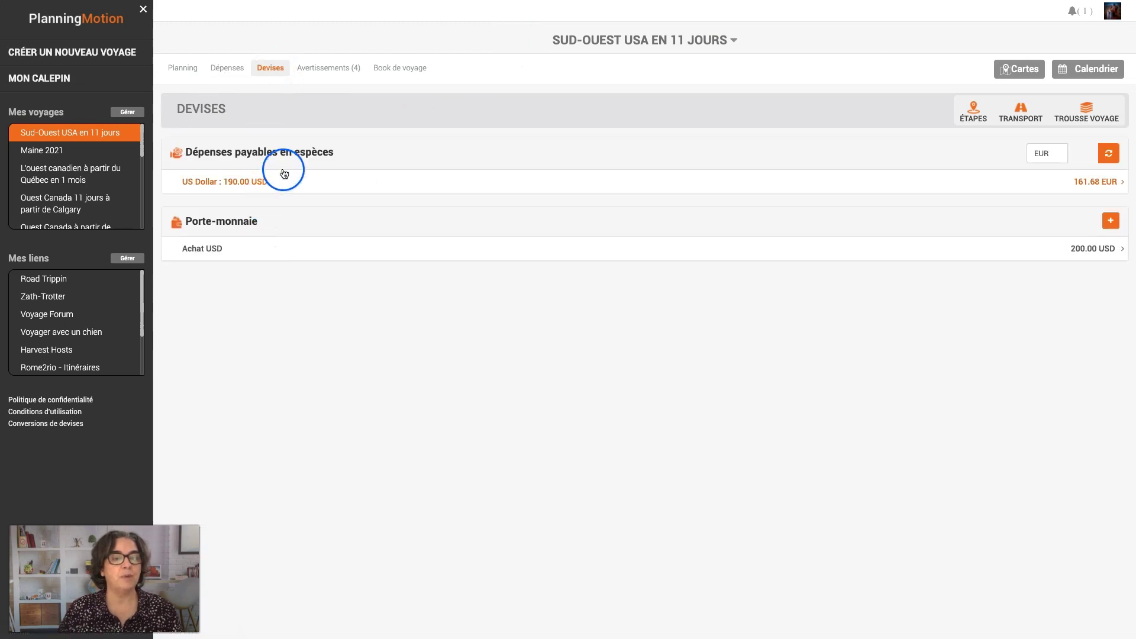
Step: Open Passe pour les Parc nationaux in the Trousse voyage and toggle its Payable en espèces option off and back on
left_click(1083, 117)
left_click(300, 184)
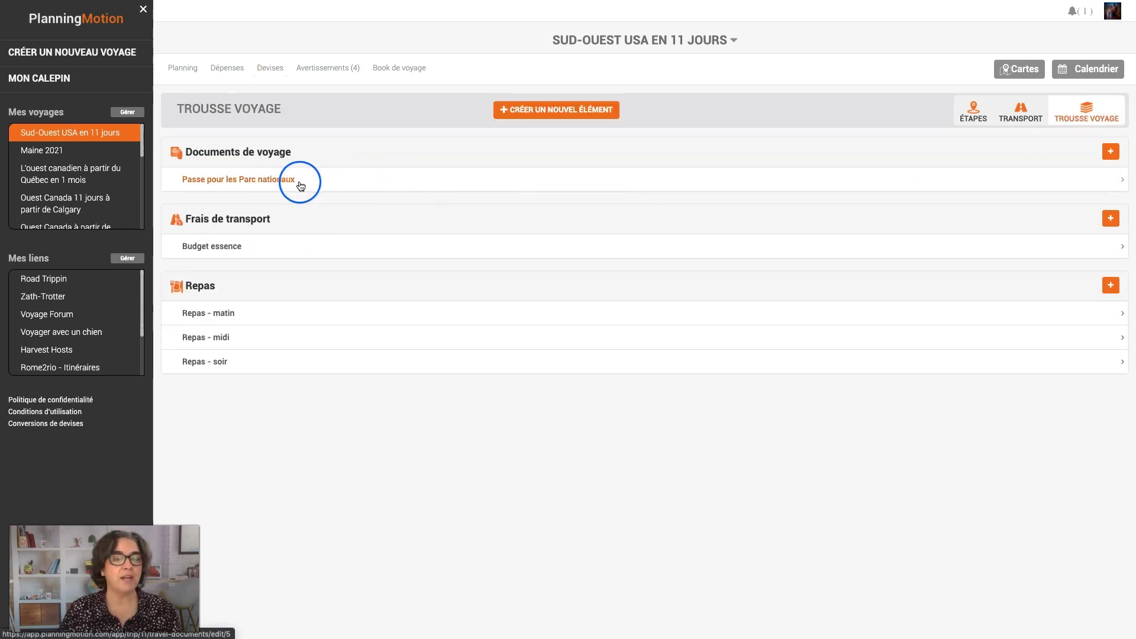
left_click(970, 272)
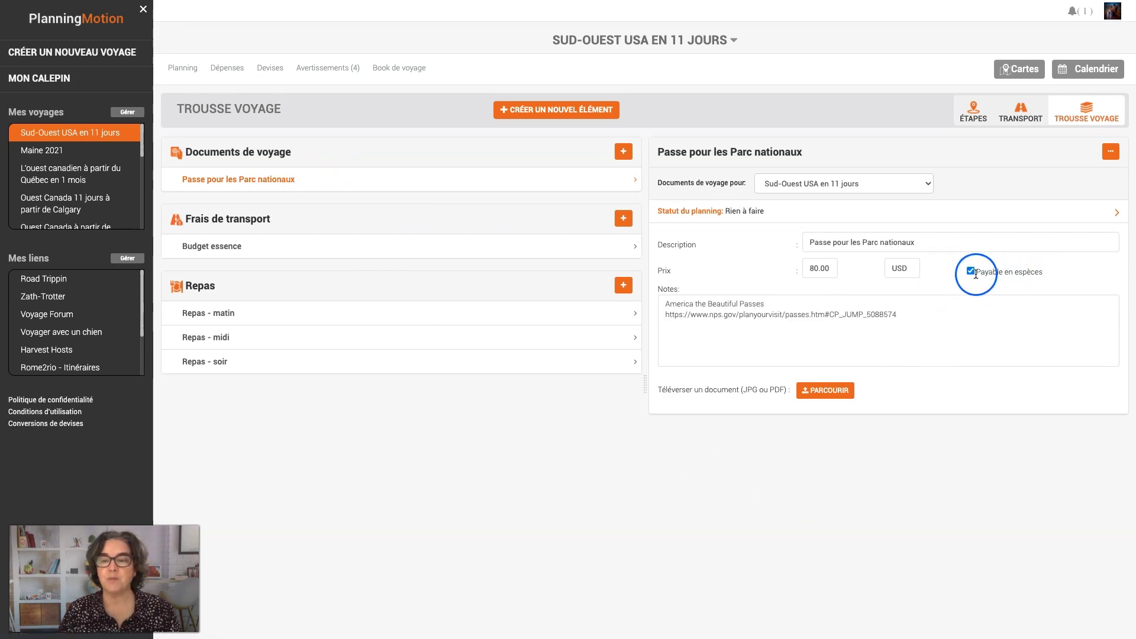
left_click(971, 272)
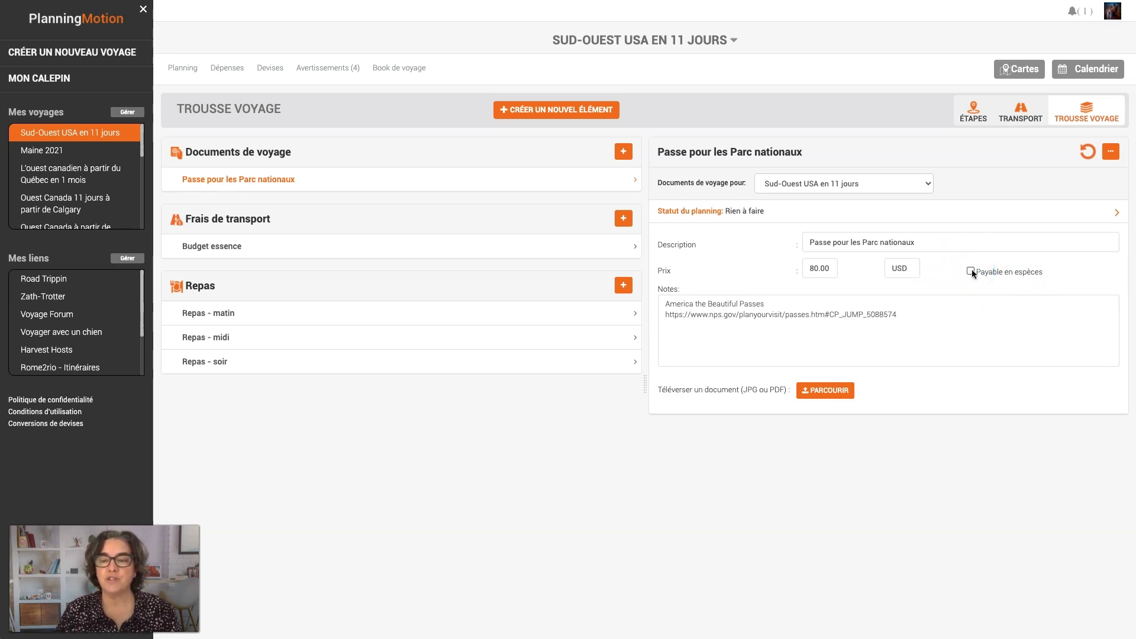
left_click(971, 271)
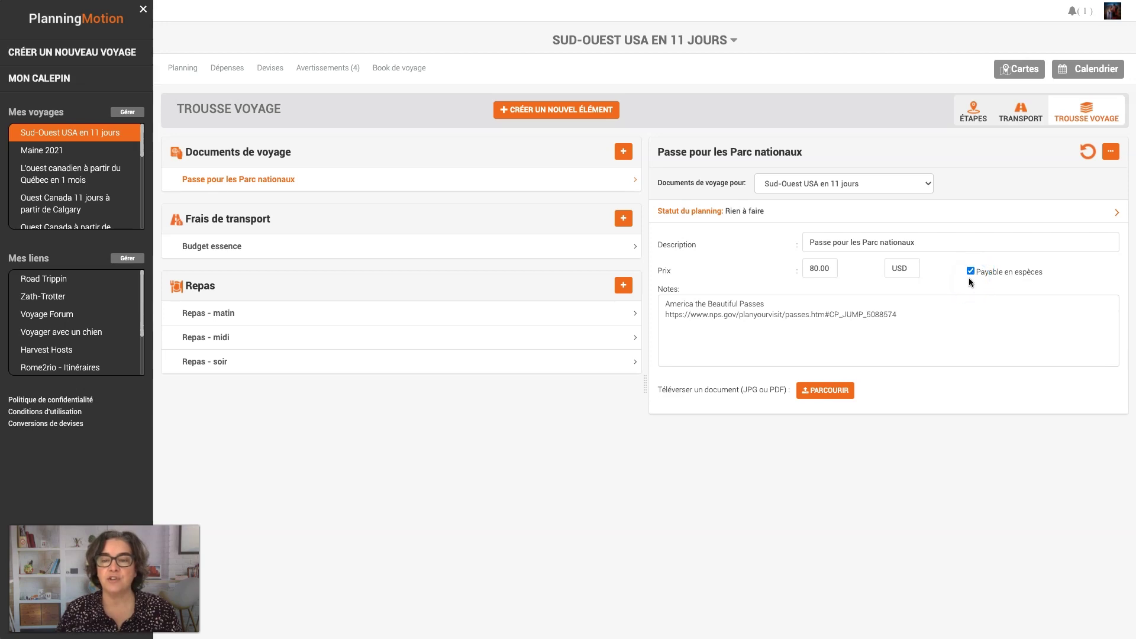
Step: Return to Devises and examine the travel document and meal items that make up the US Dollar cash expenses
left_click(269, 68)
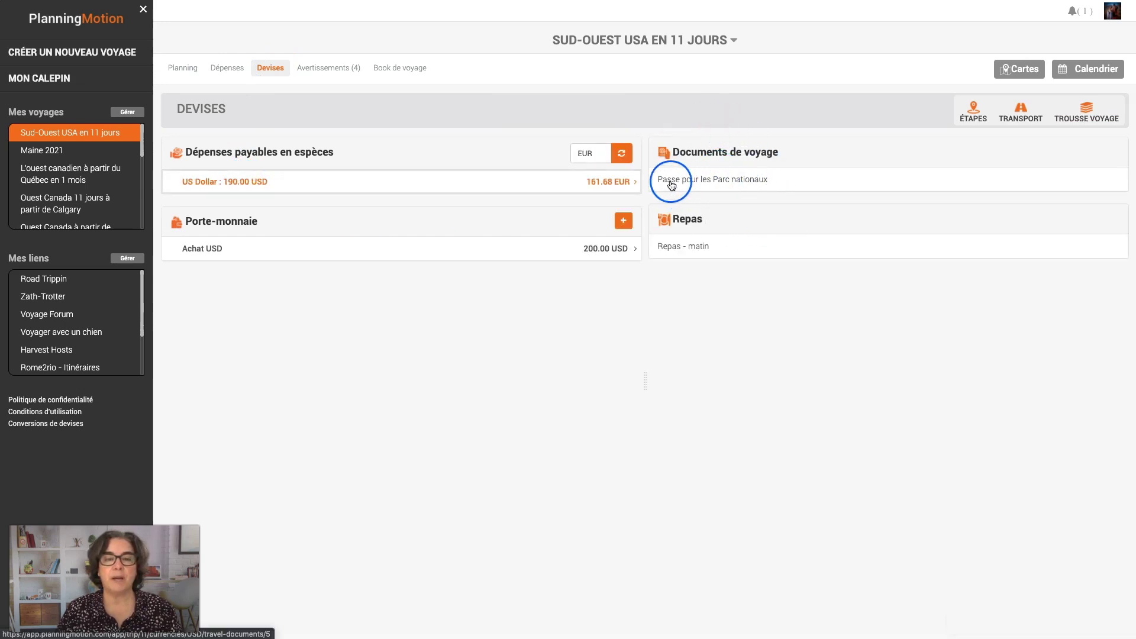
left_click(698, 246)
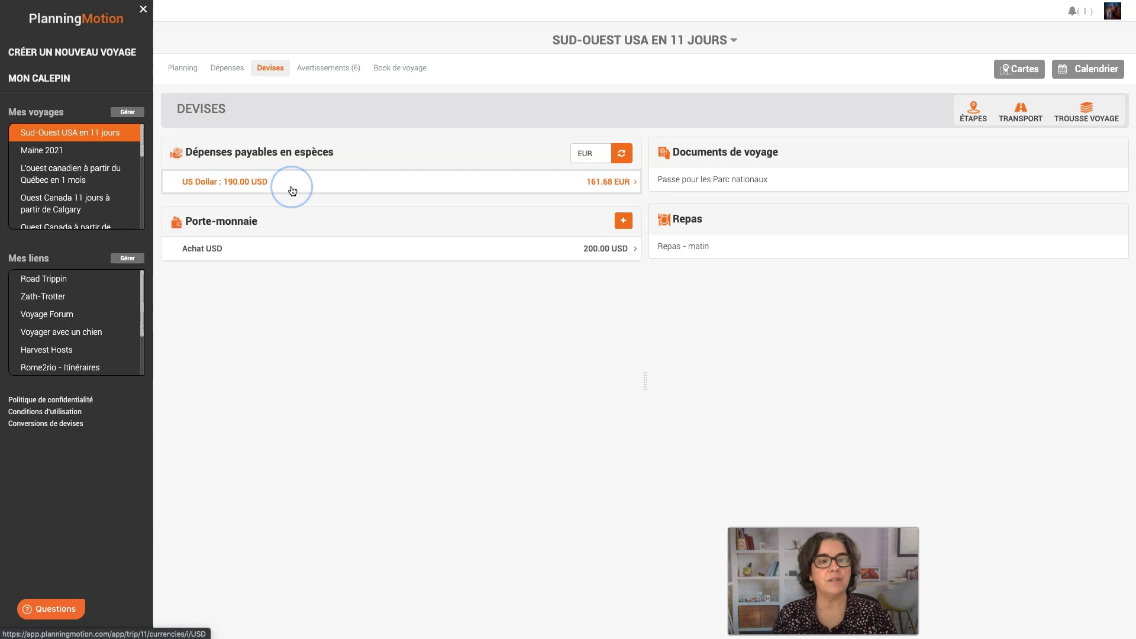
Step: Review the trip's Avertissements for Étapes and Hébergements, and return to the trip's Étapes list
left_click(325, 70)
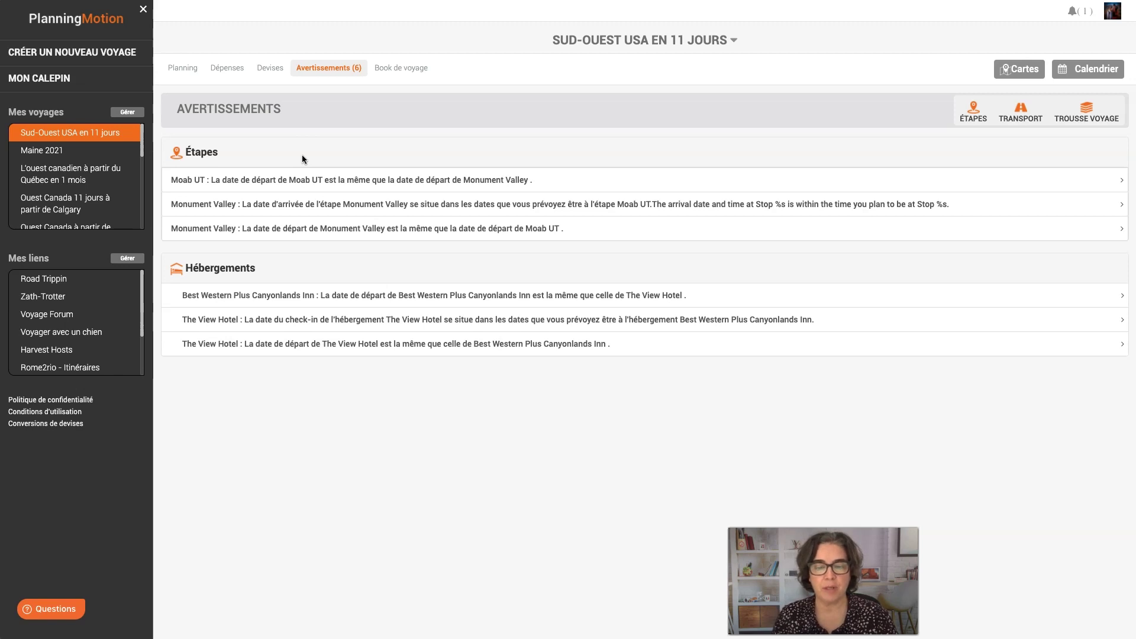
left_click(343, 164)
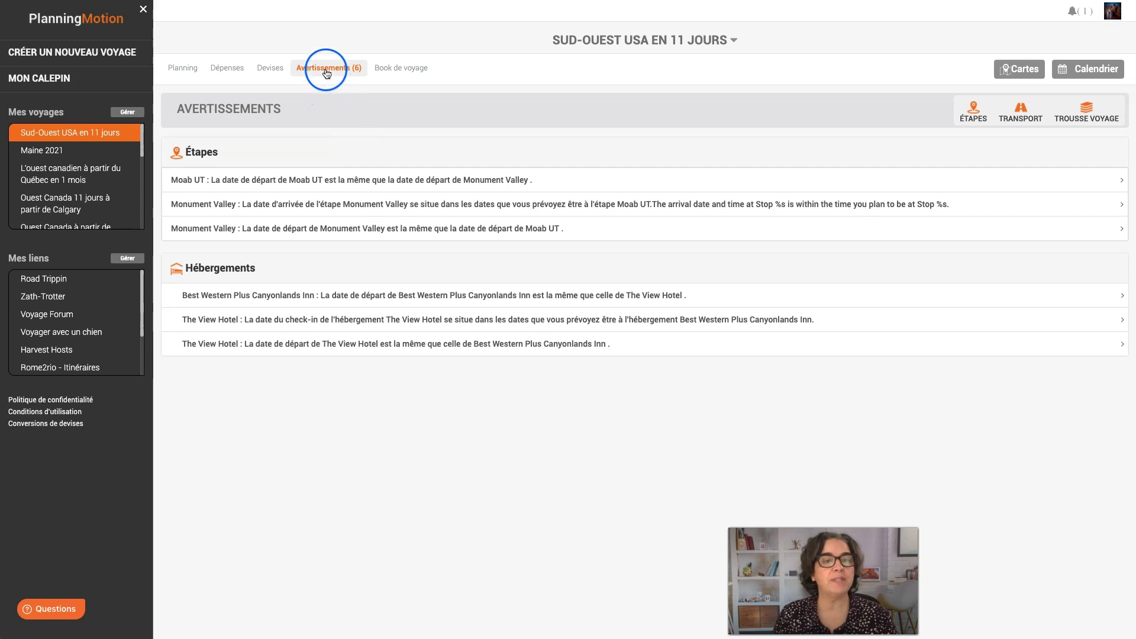
left_click(330, 93)
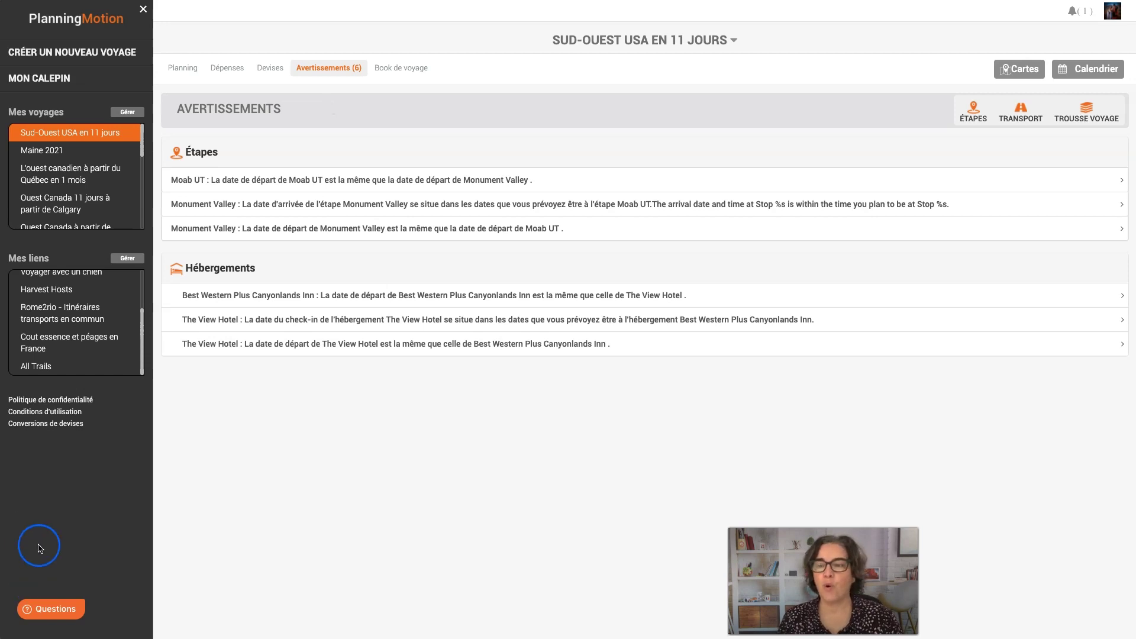
left_click(977, 113)
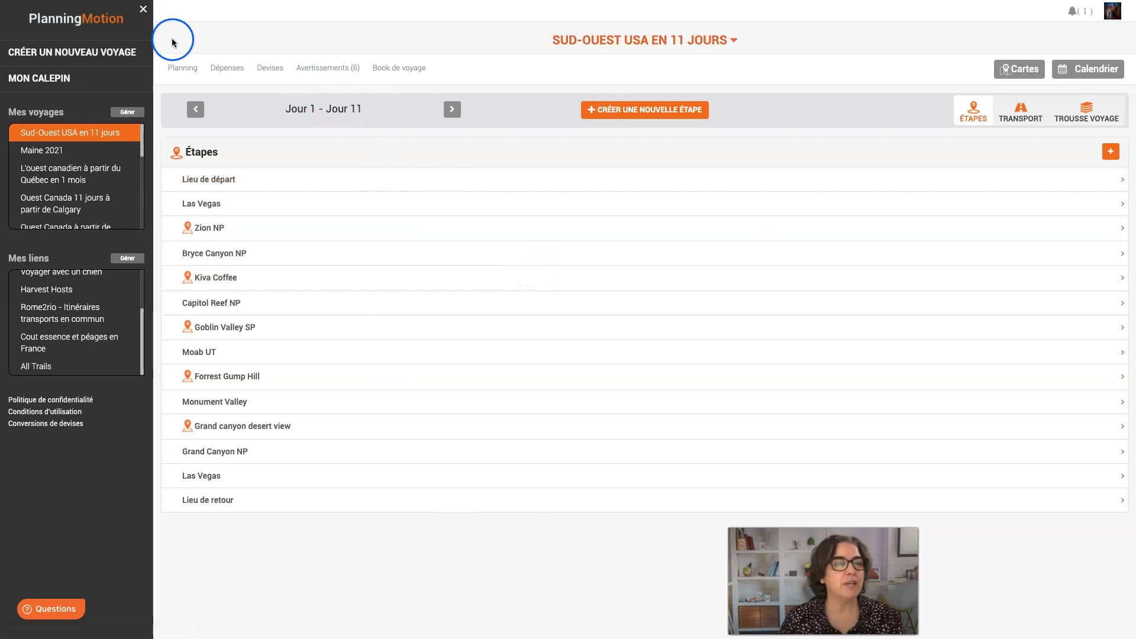
Step: Browse the travel ideas, stages and lodgings in Mon calepin, and view the categories offered for a new note
left_click(49, 85)
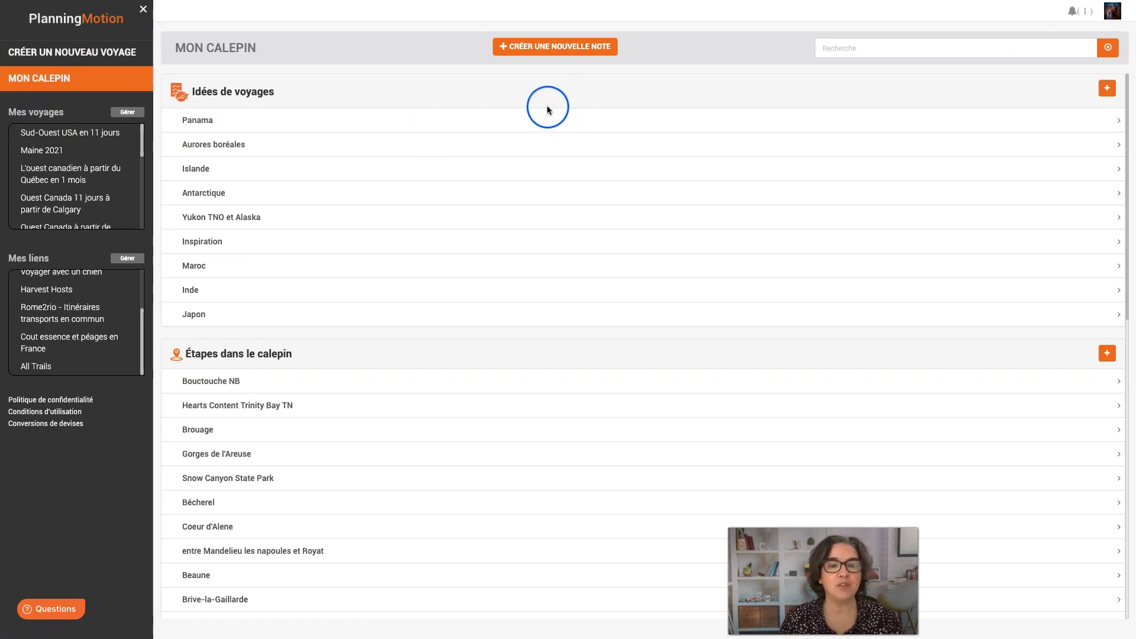
left_click(515, 259)
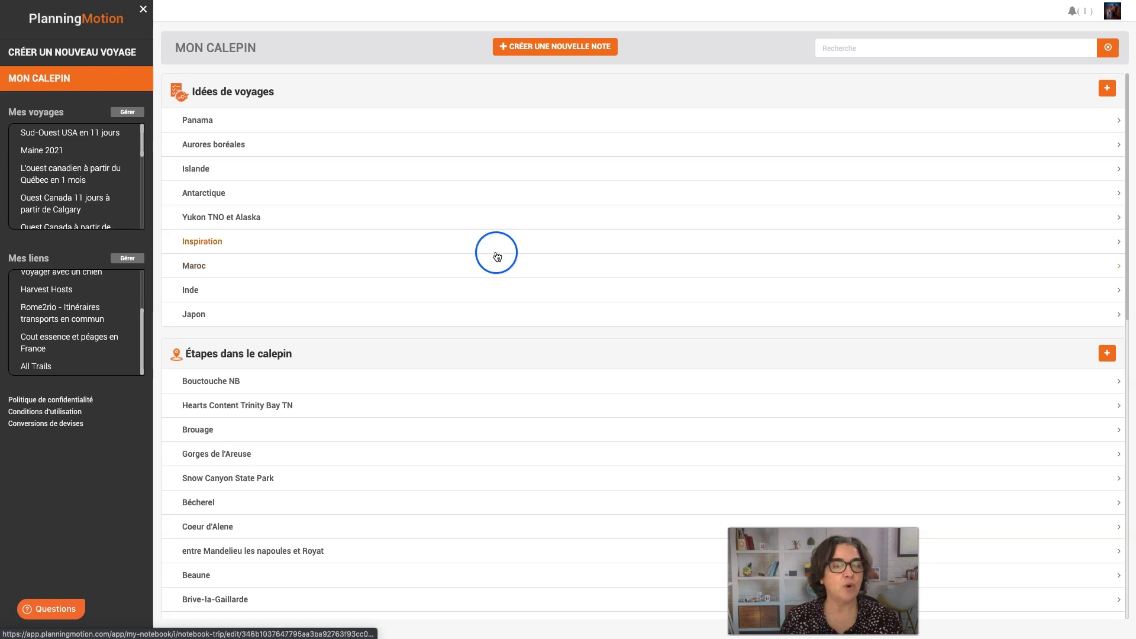
scroll(469, 430, "down", 7)
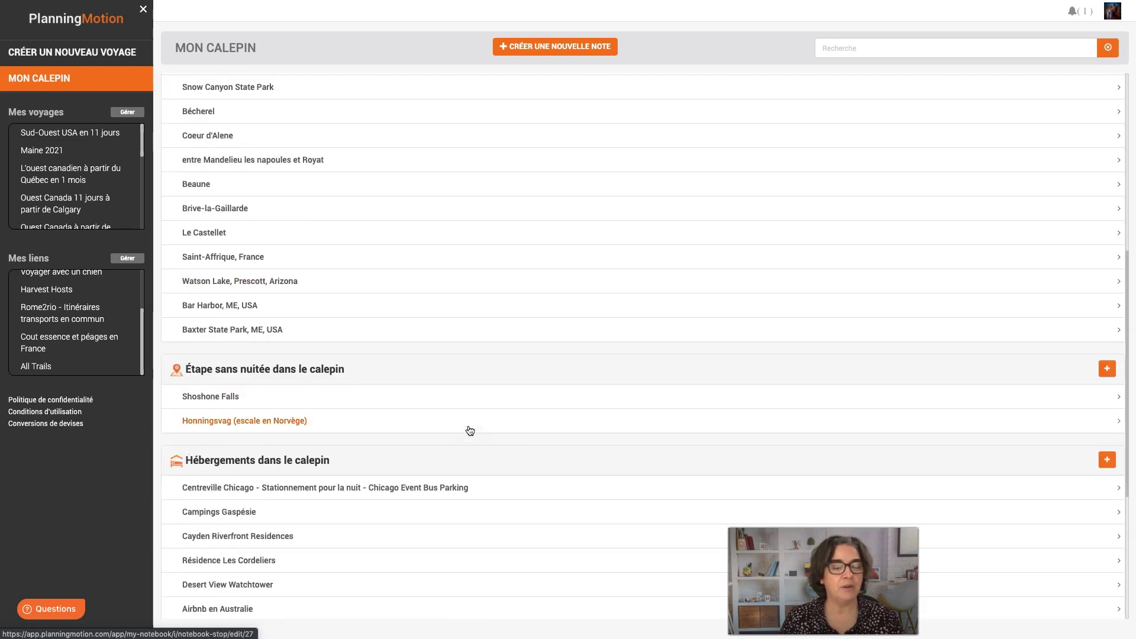
left_click(562, 48)
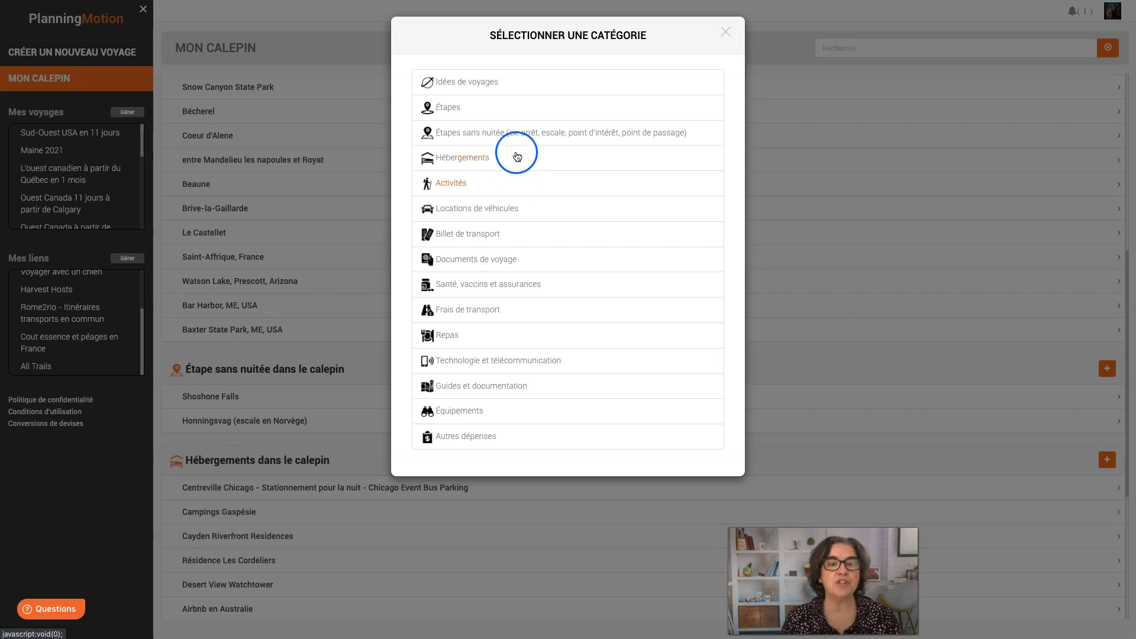
left_click(726, 32)
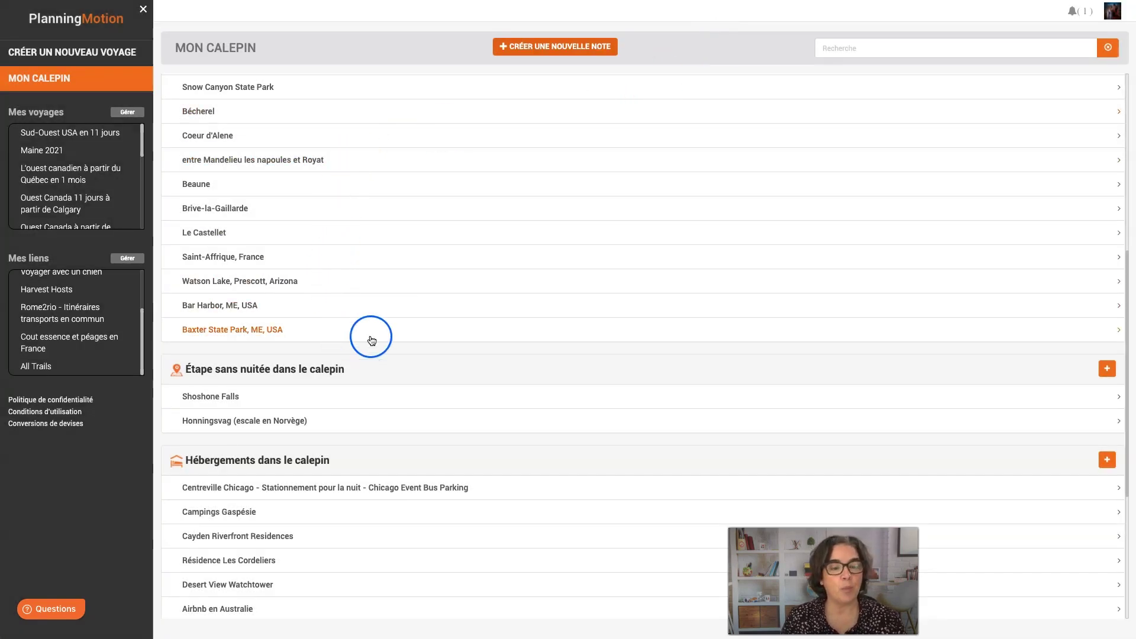
Step: Search Mon calepin for "france" and select the search text
left_click(846, 51)
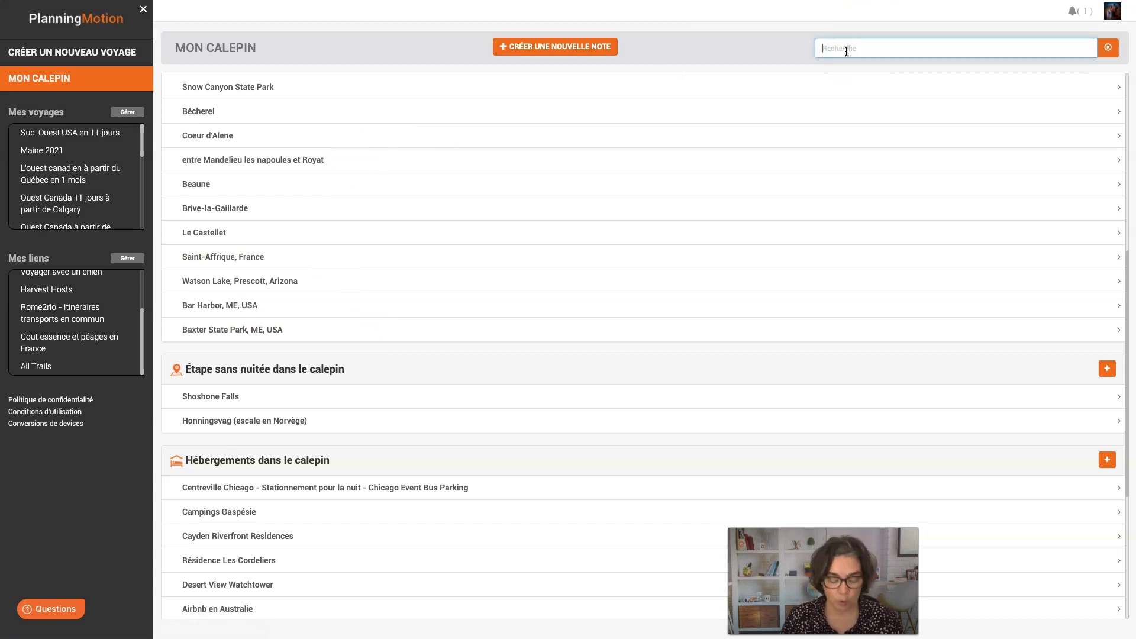
type("france")
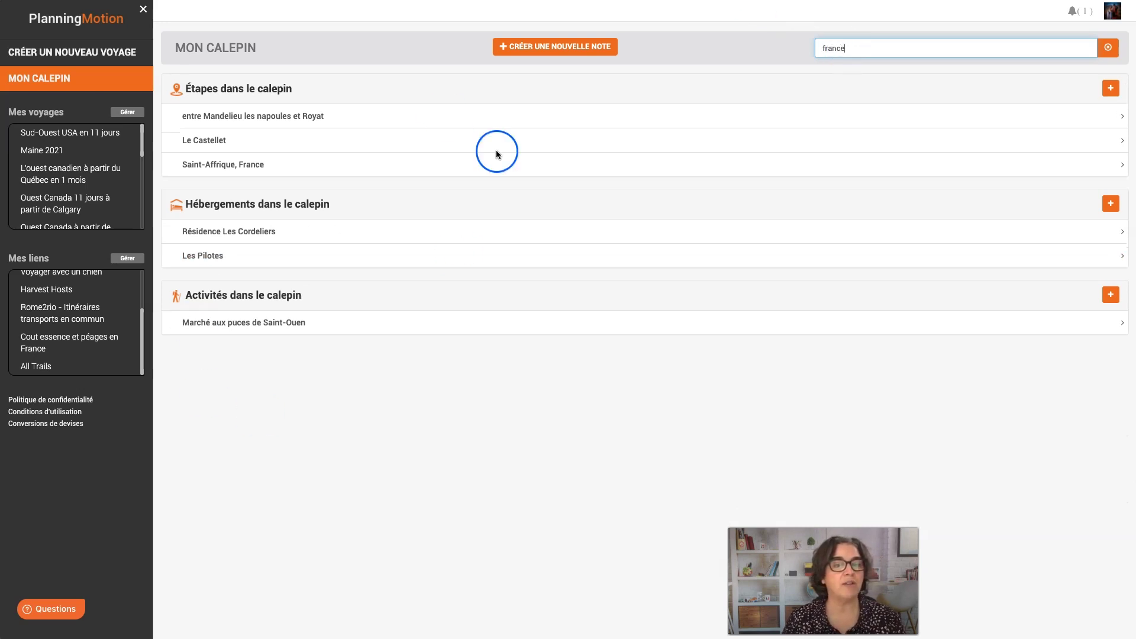
left_click(850, 46)
double_click(817, 48)
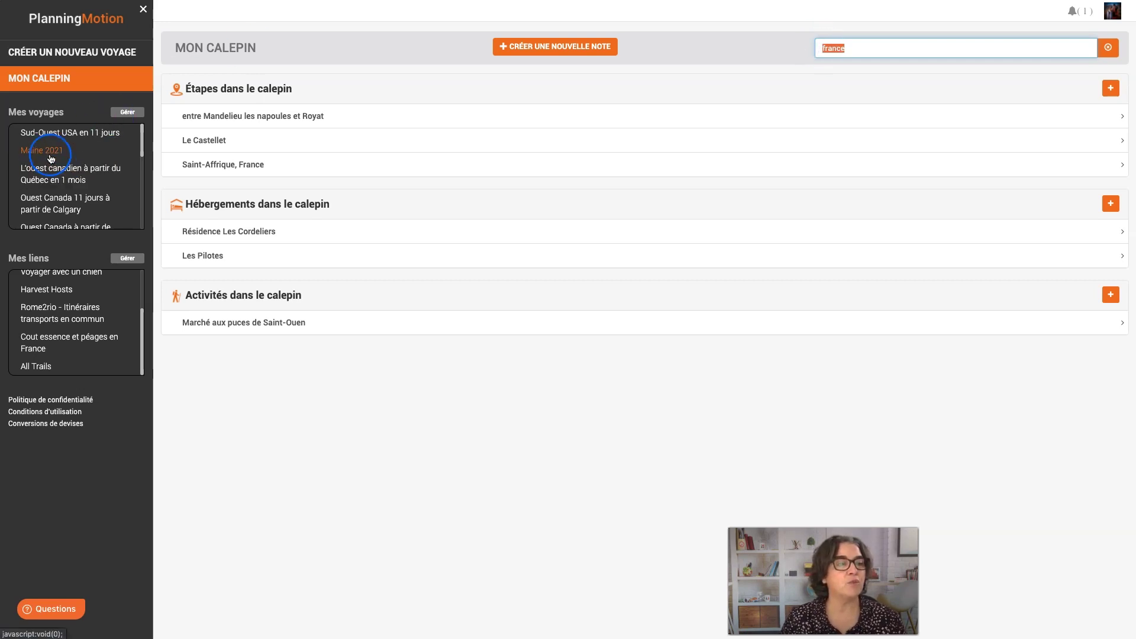
Step: Open the management page for Mes voyages and browse the saved websites in Mes liens
left_click(125, 113)
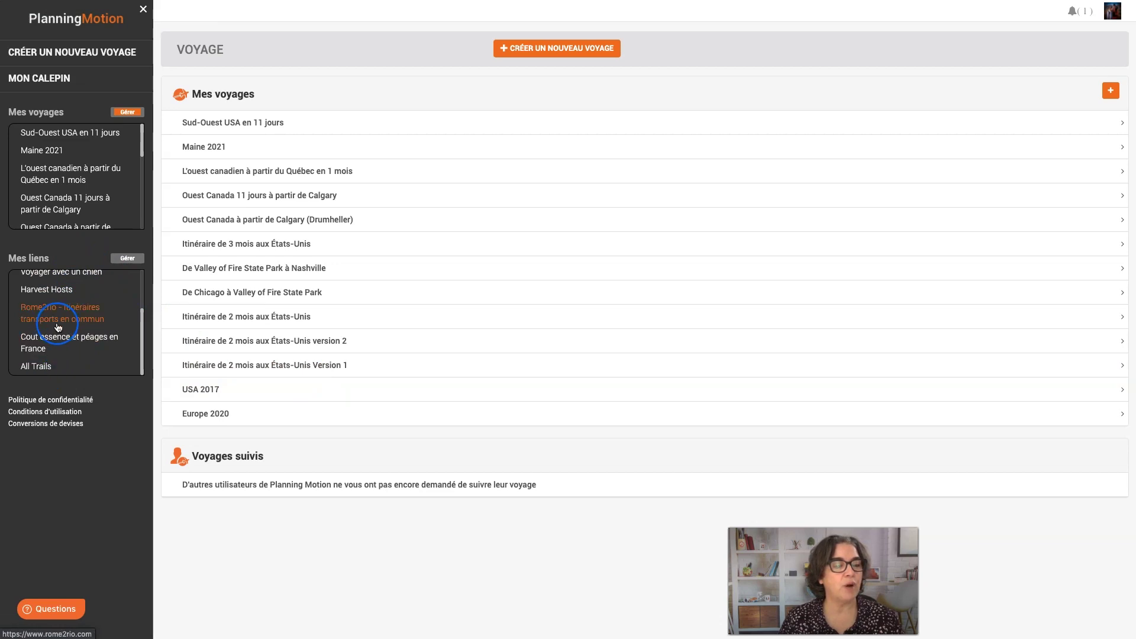
scroll(58, 327, "up", 2)
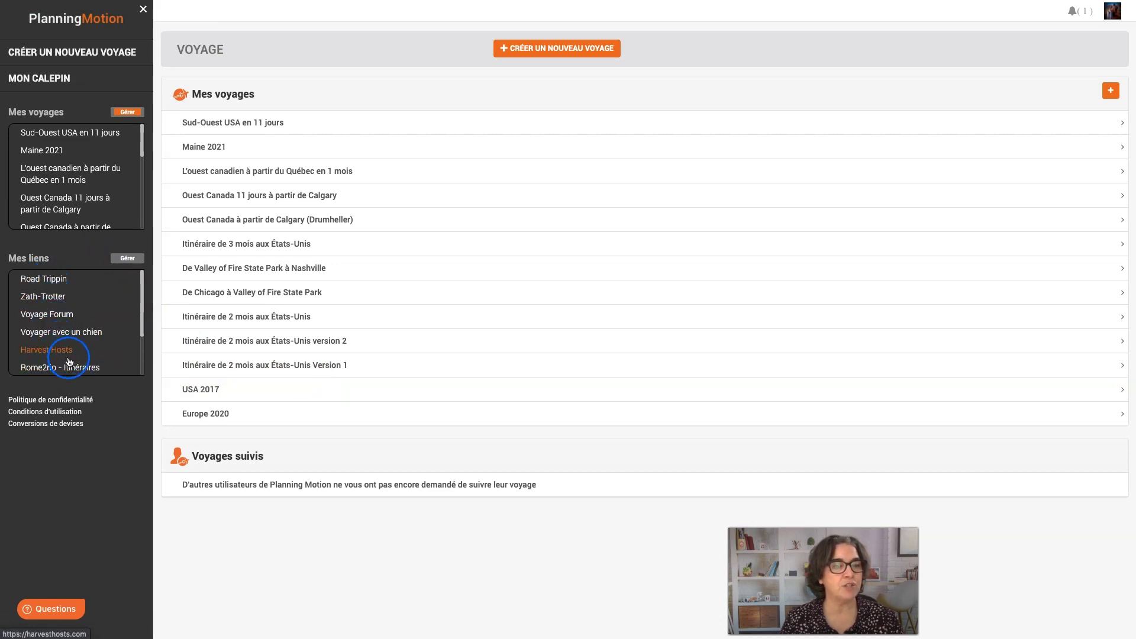
Step: Check Mes notifications and view the Paramètres par défaut in Mon compte
left_click(1073, 18)
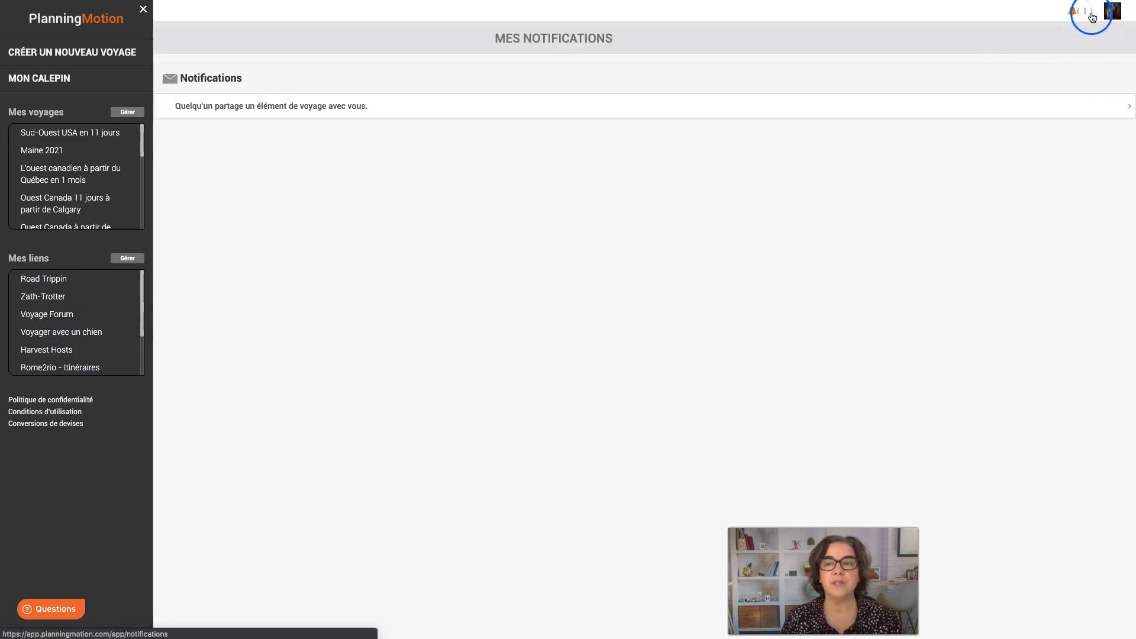
left_click(1109, 13)
left_click(1076, 33)
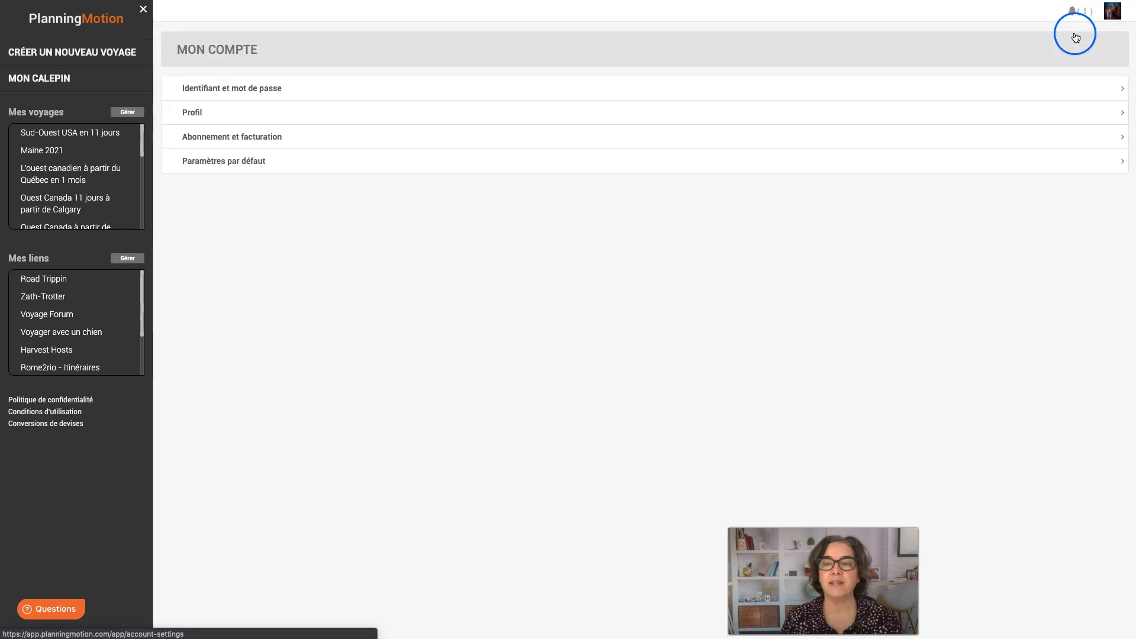
left_click(284, 171)
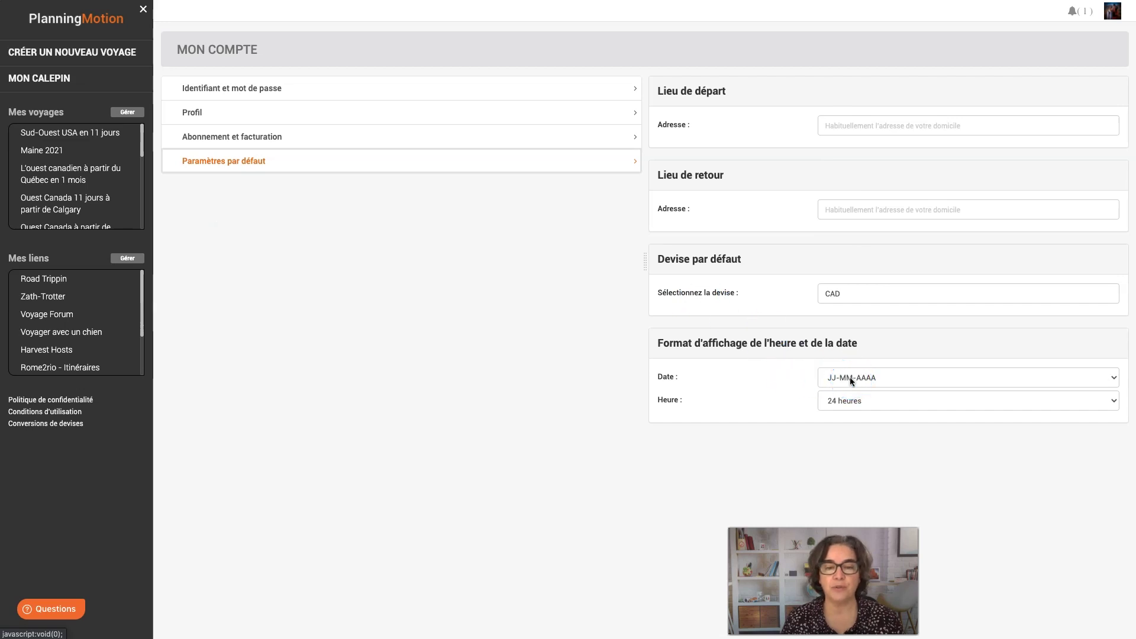
left_click(260, 90)
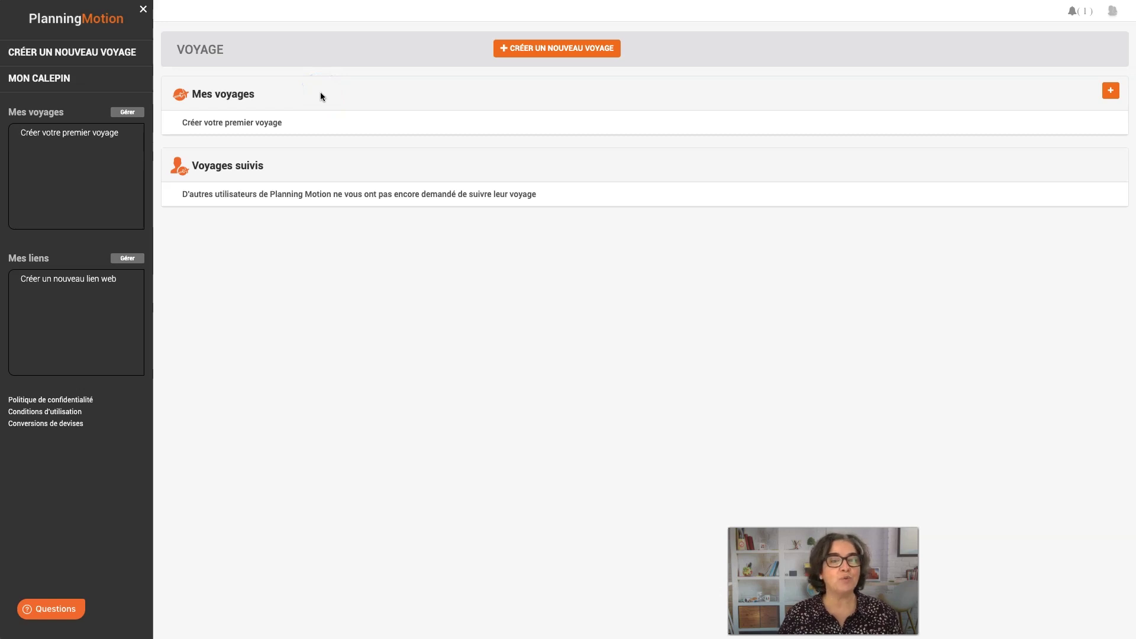
Step: Start a new trip named "Ouest Canadien"
left_click(556, 50)
left_click(903, 125)
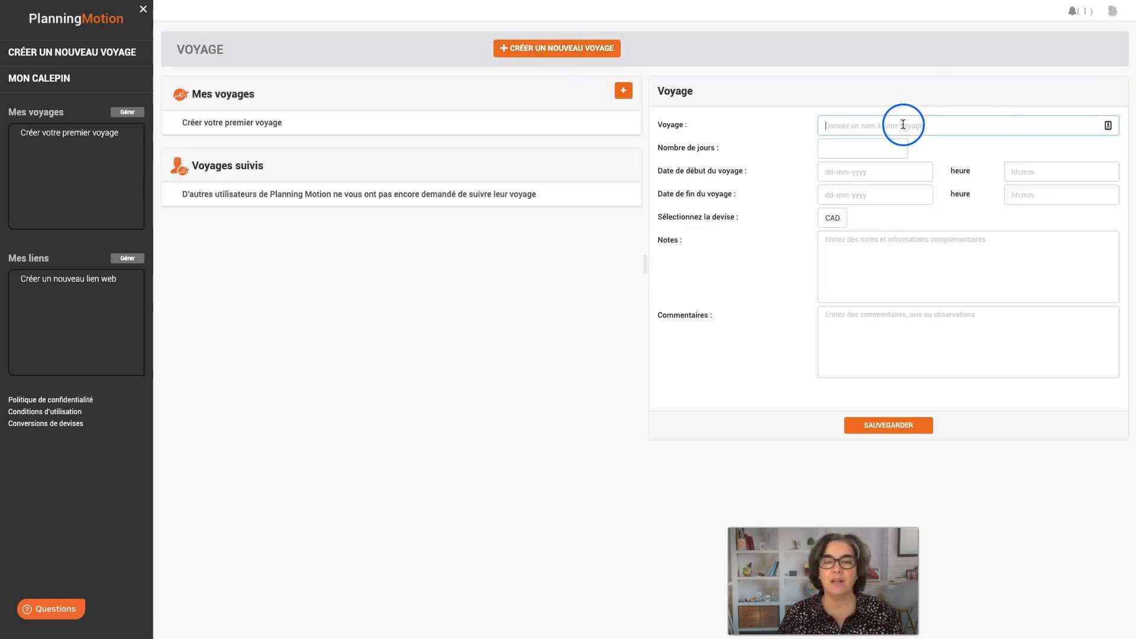
type("Ouest Ca")
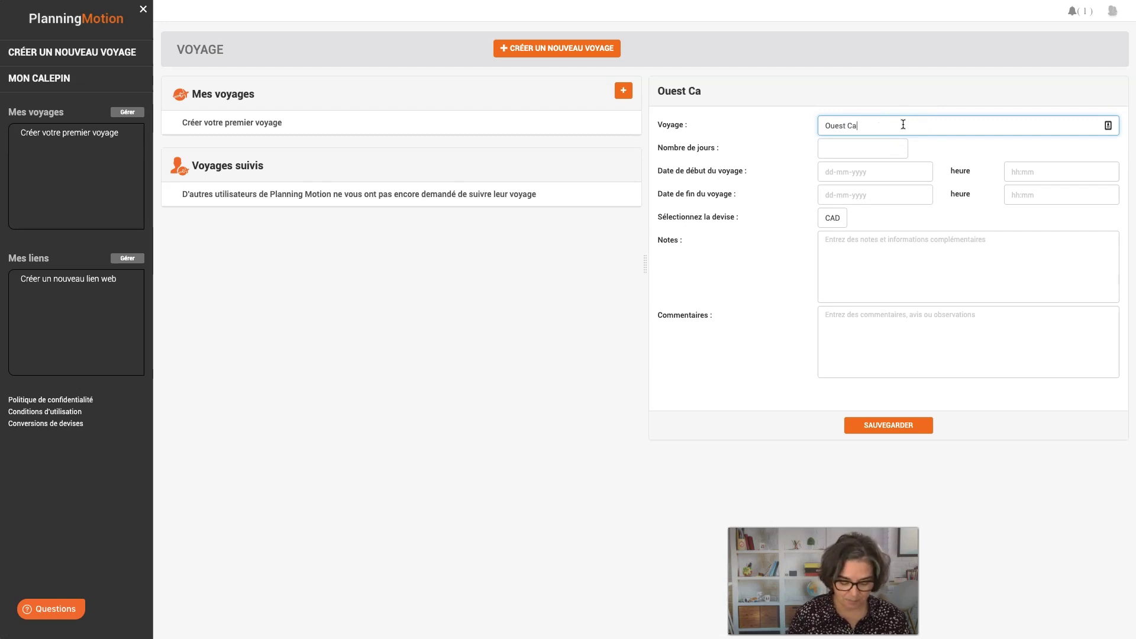
type("nadien")
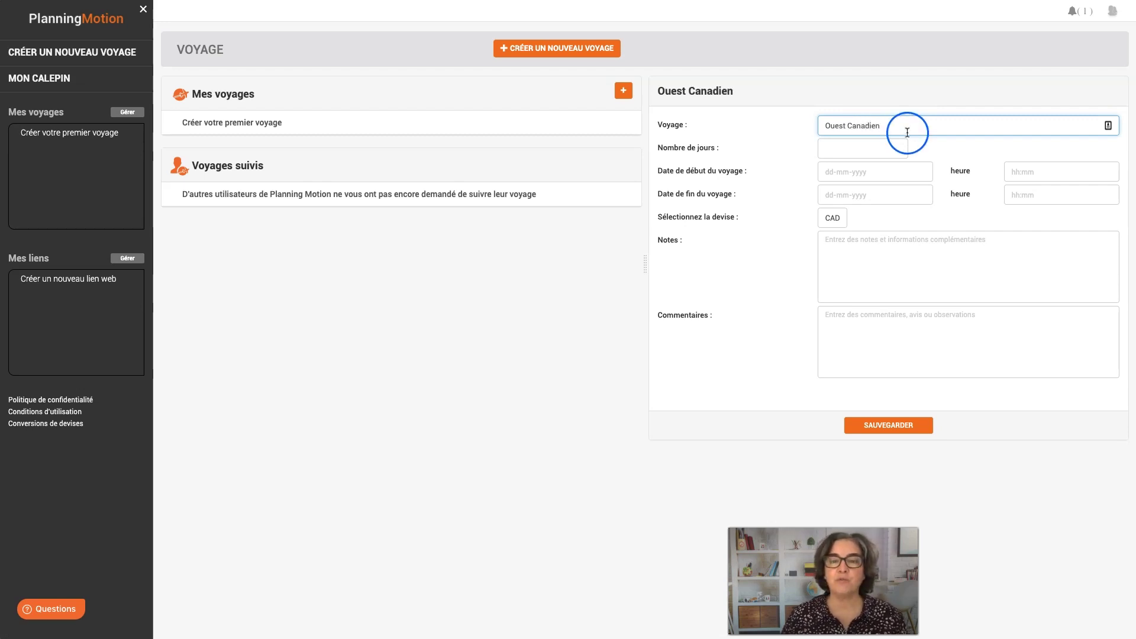
Step: Set the trip to run from 04-10-2020 to 18-10-2020 and save it
left_click(863, 169)
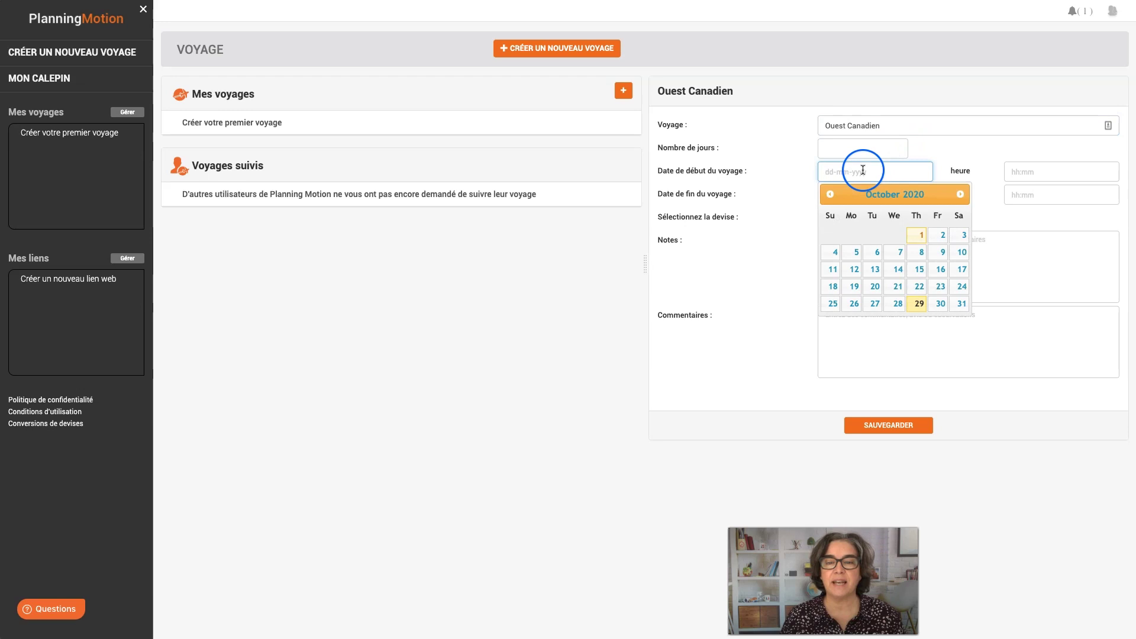
left_click(834, 253)
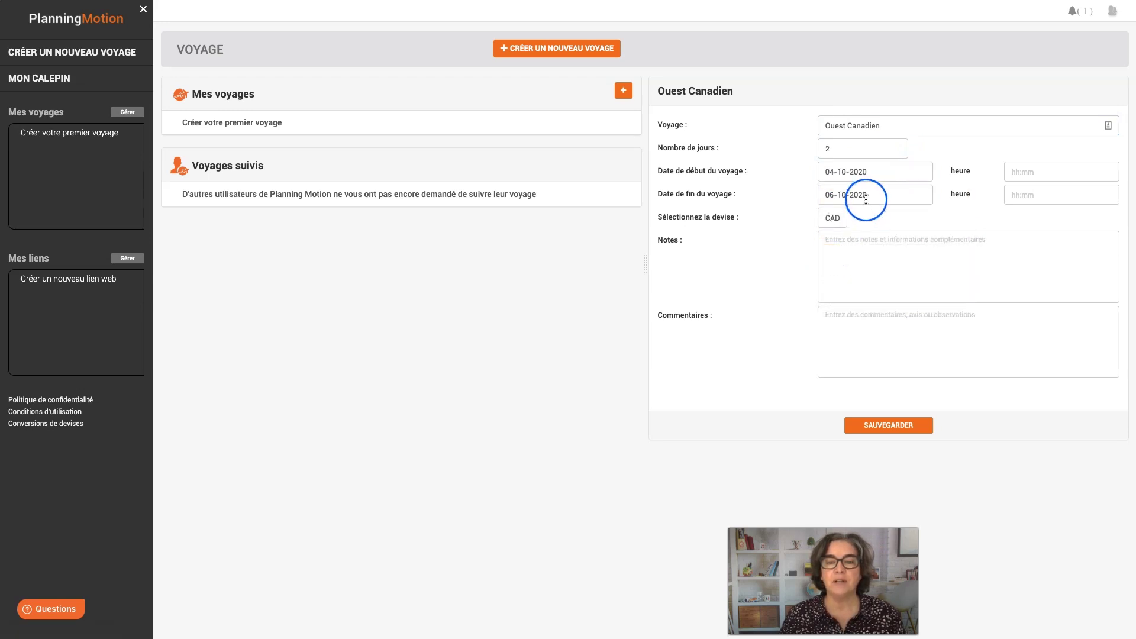
left_click(866, 199)
left_click(832, 309)
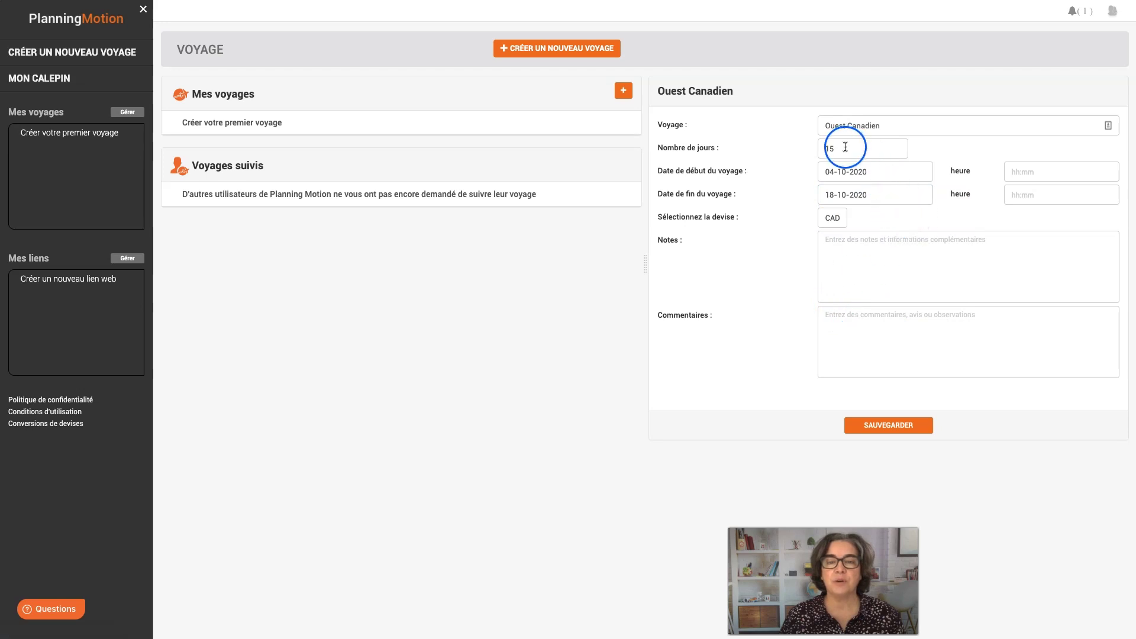
left_click(897, 426)
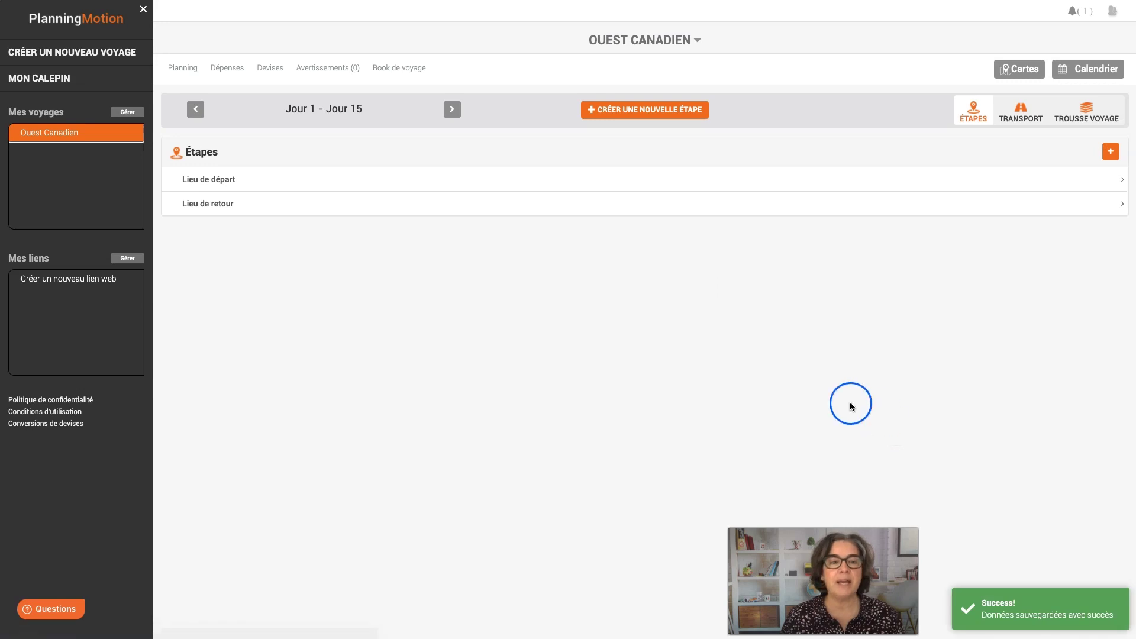
Step: Create a stage with lodgings and activities named "Calgary", arriving on 04-10-2020, and save it
left_click(649, 113)
left_click(530, 91)
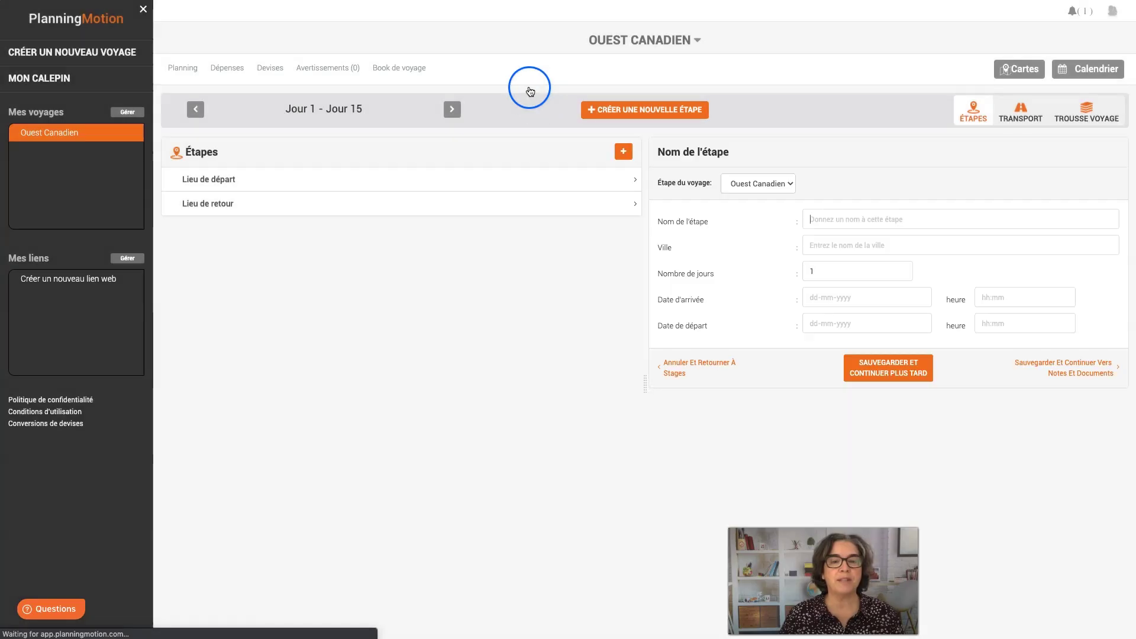
left_click(818, 221)
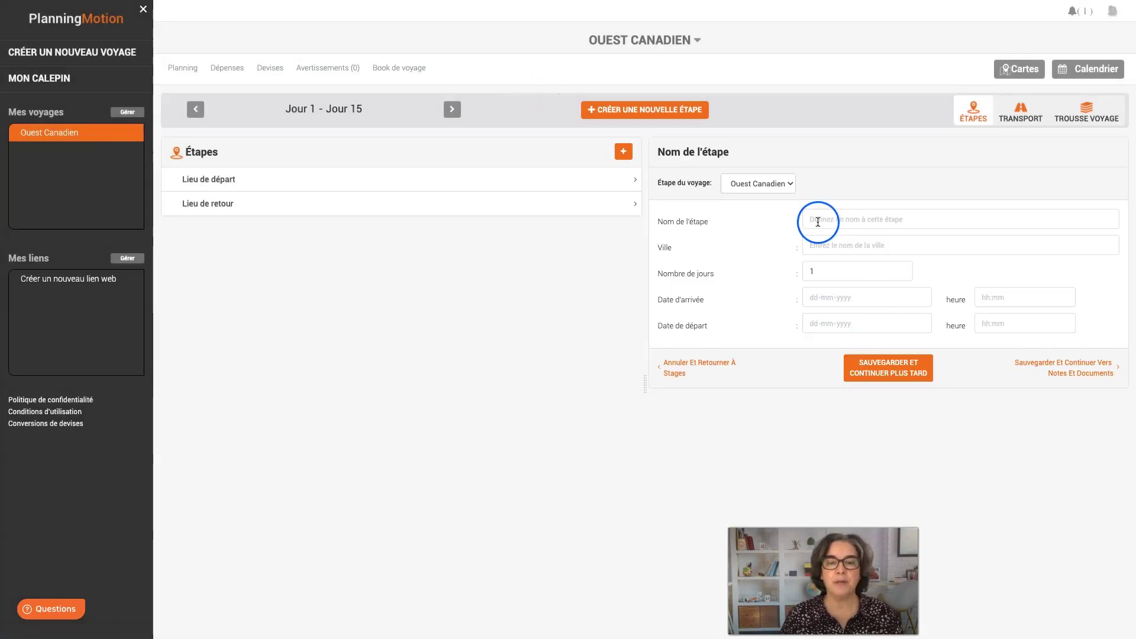
type("Calgary")
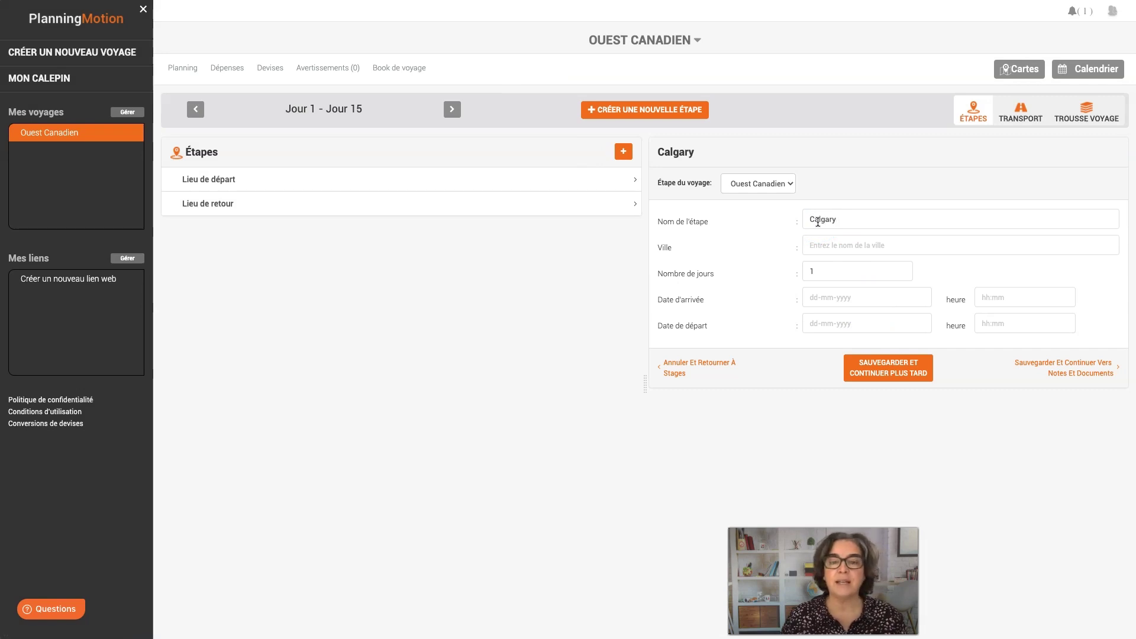
left_click(823, 297)
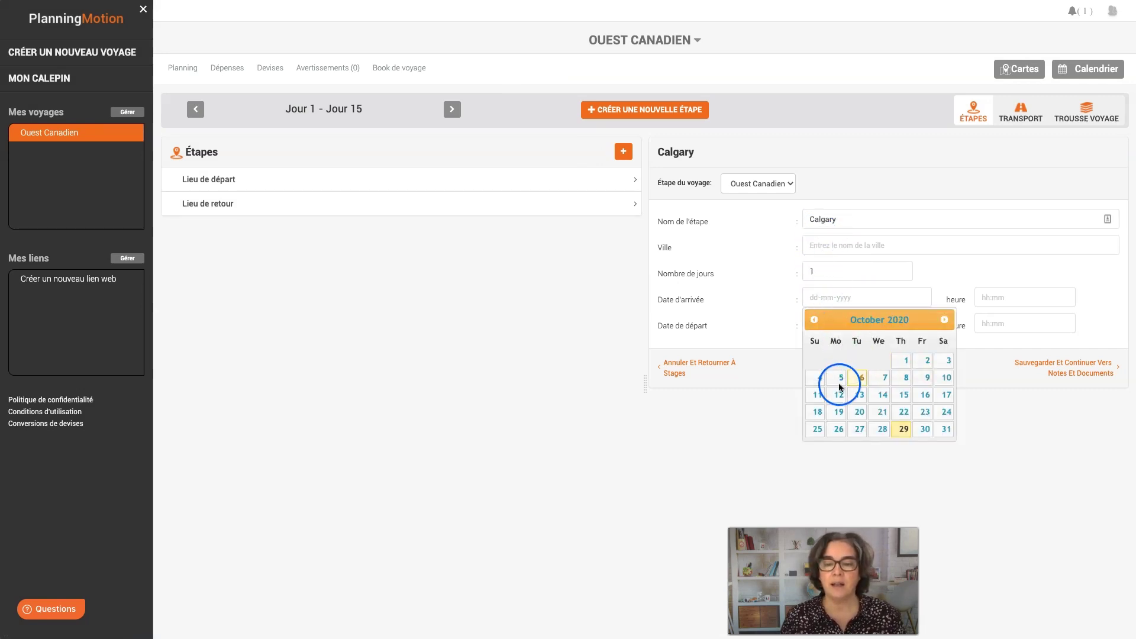
left_click(819, 378)
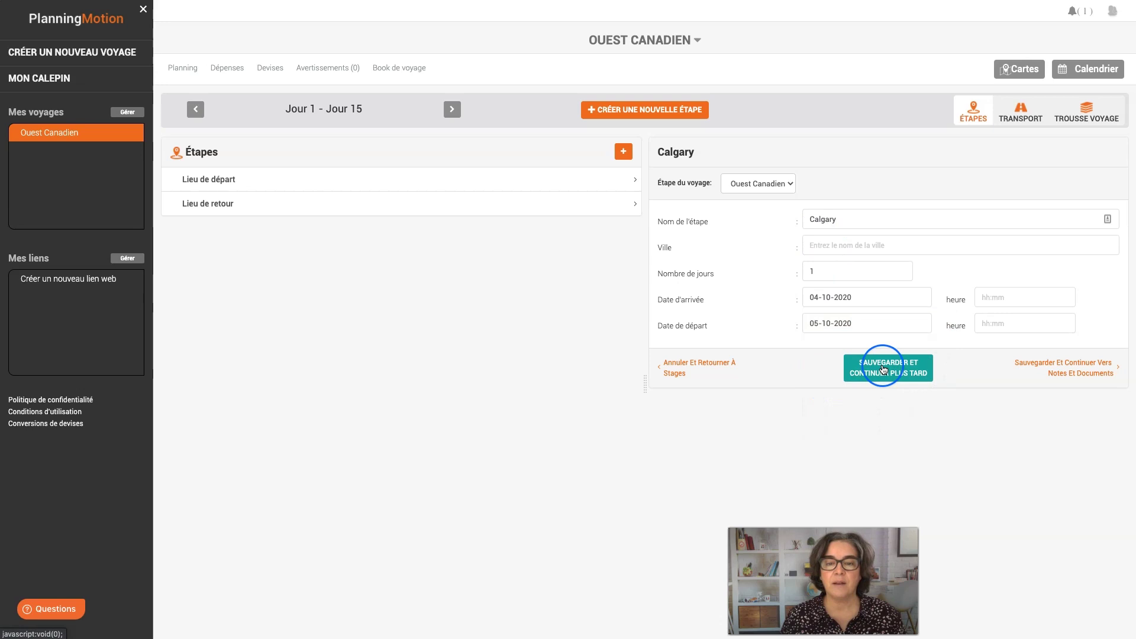
left_click(883, 369)
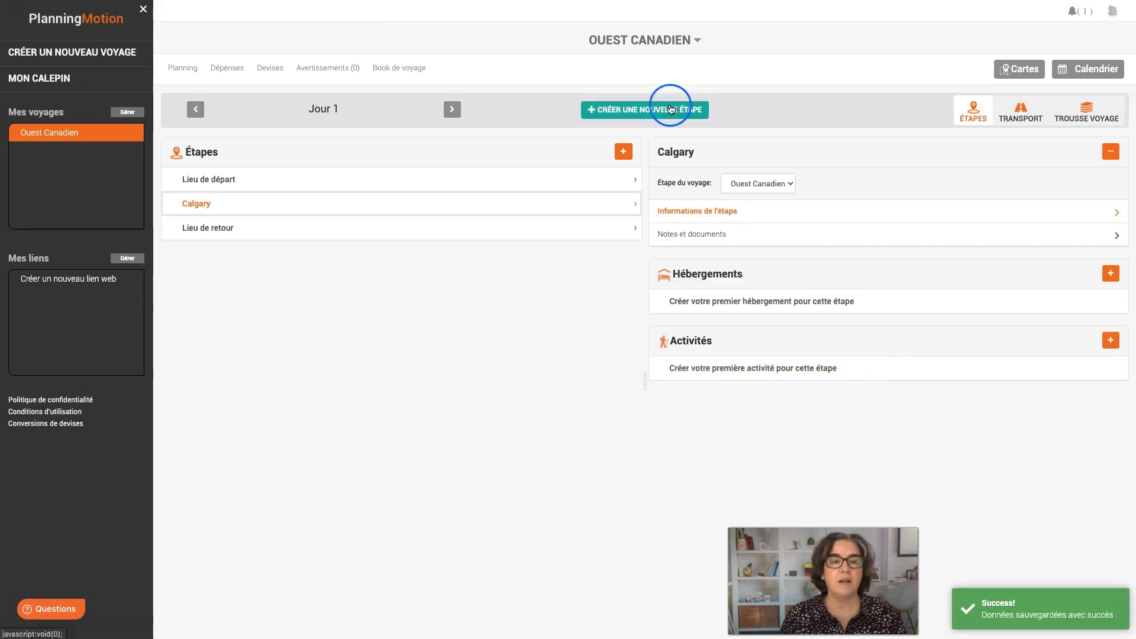
Step: Start a second stage with lodgings and activities named "Calgary" and set its city to Calgary Alberta, Canada
left_click(670, 109)
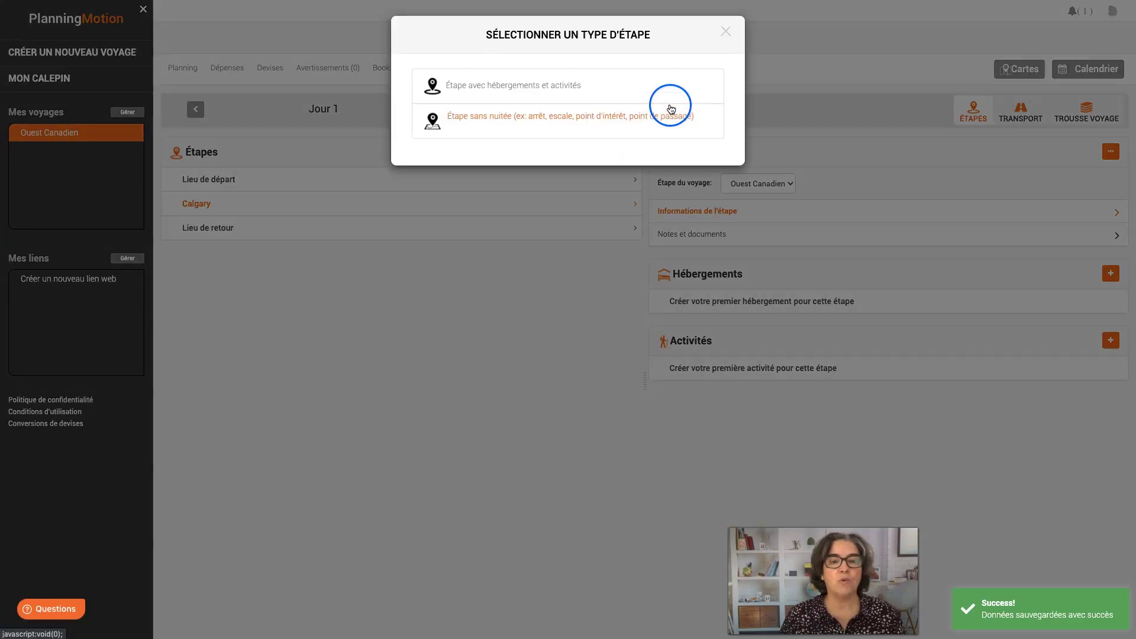
left_click(549, 87)
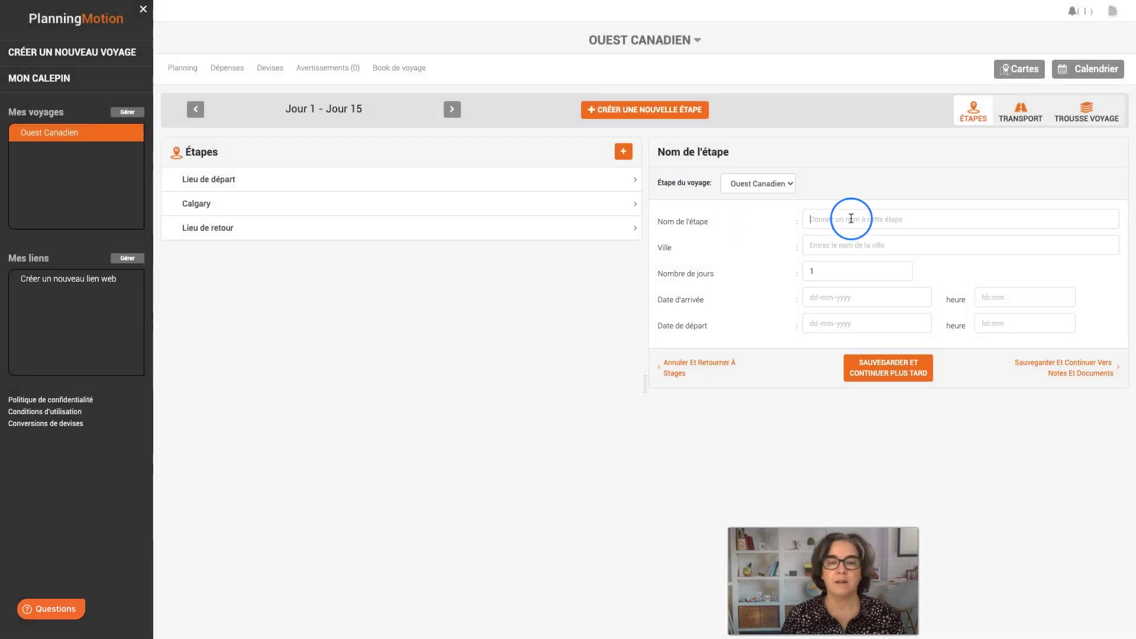
type("calag")
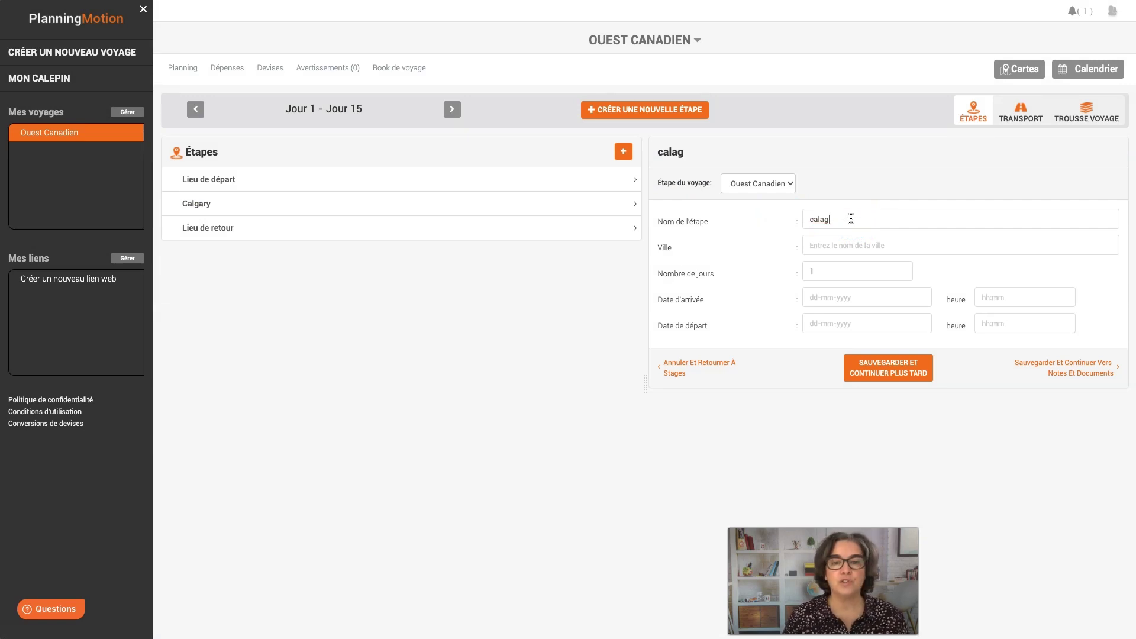
key("BackSpace")
type("Calgary")
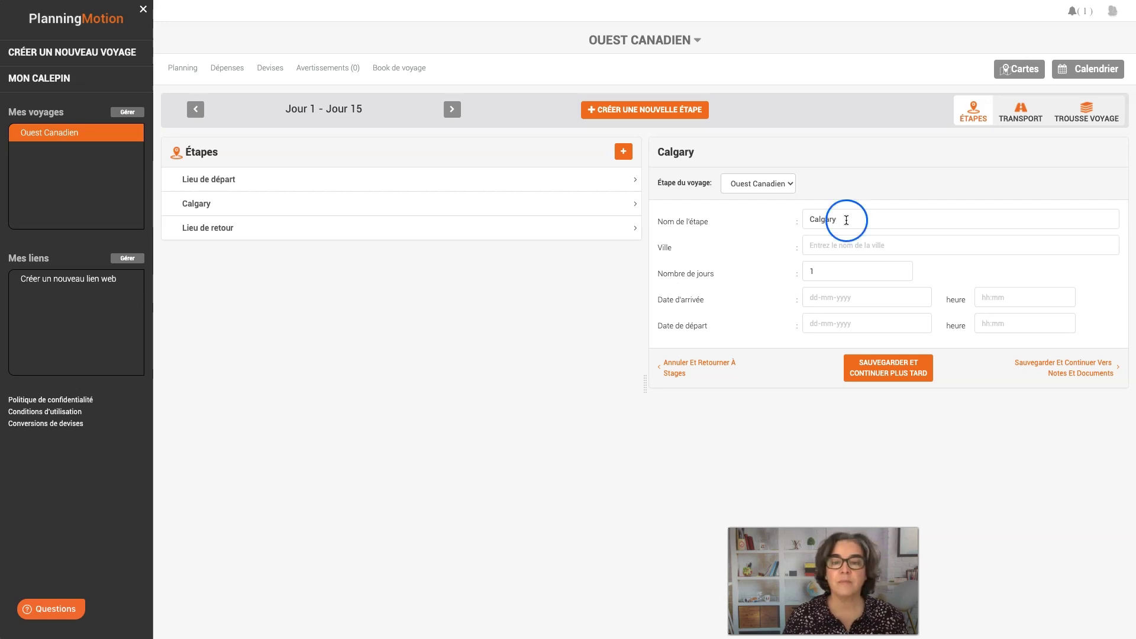
left_click(831, 242)
type("Calgary")
Step: Set the second Calgary stage's arrival date to 18-10-2020 and save the stage
left_click(844, 271)
left_click(837, 299)
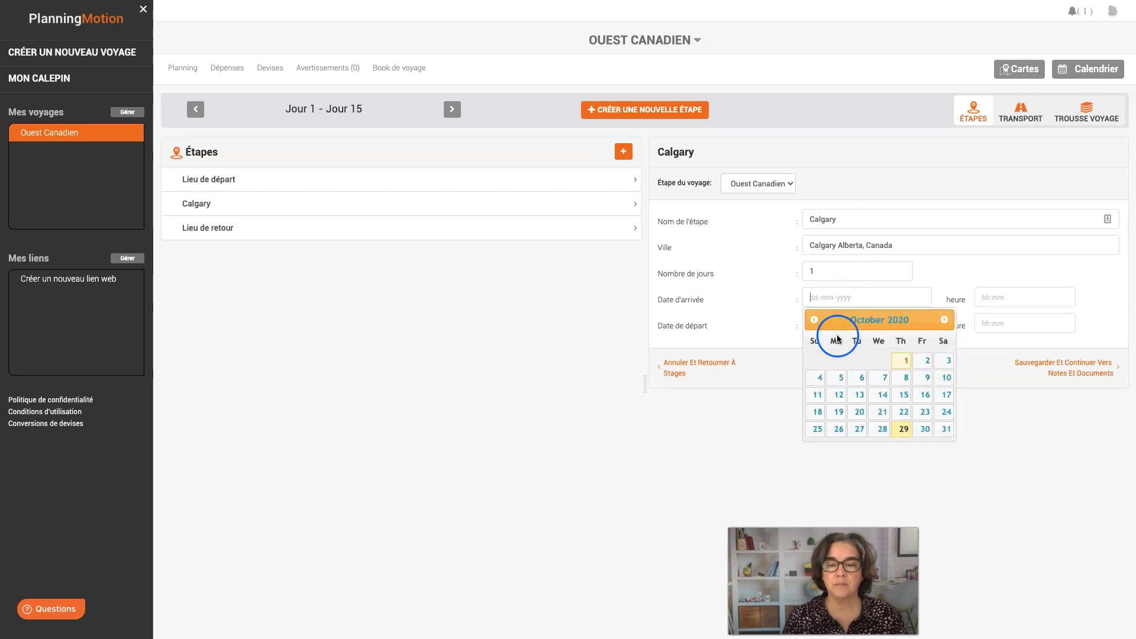
left_click(817, 411)
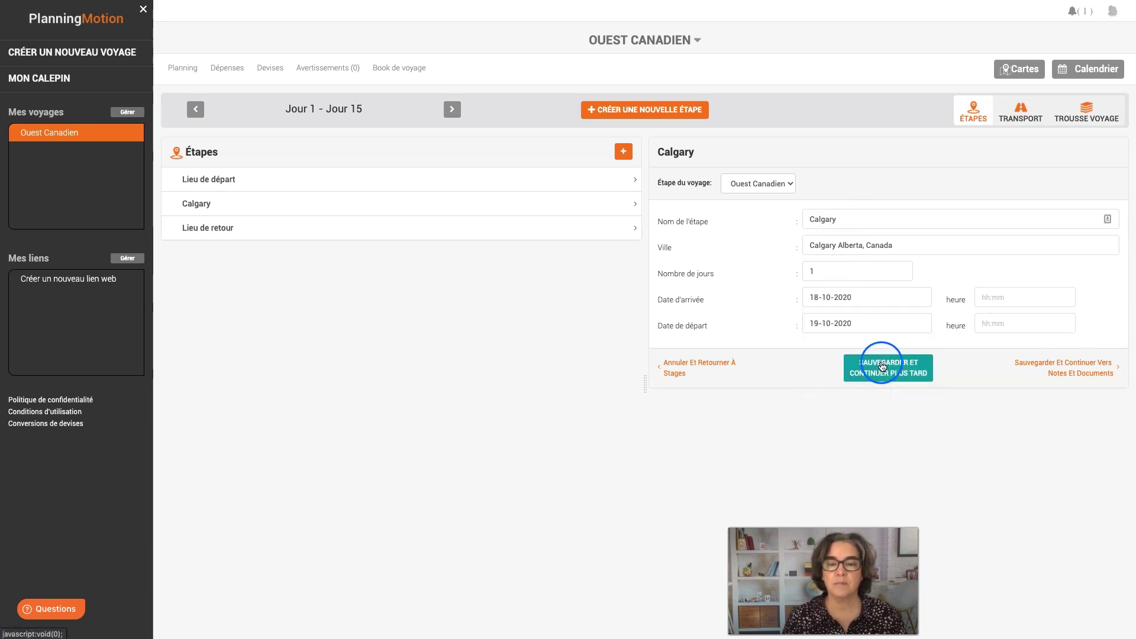
left_click(882, 366)
Step: Open the first Calgary stage's information and set its city to Calgary Alberta, Canada
left_click(426, 207)
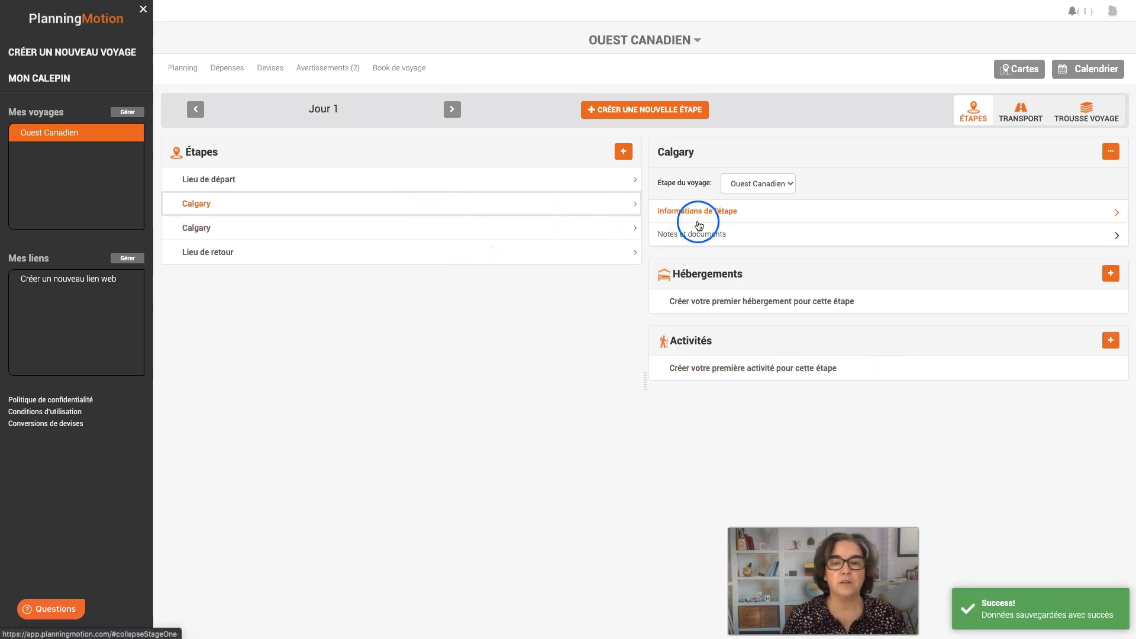
left_click(726, 213)
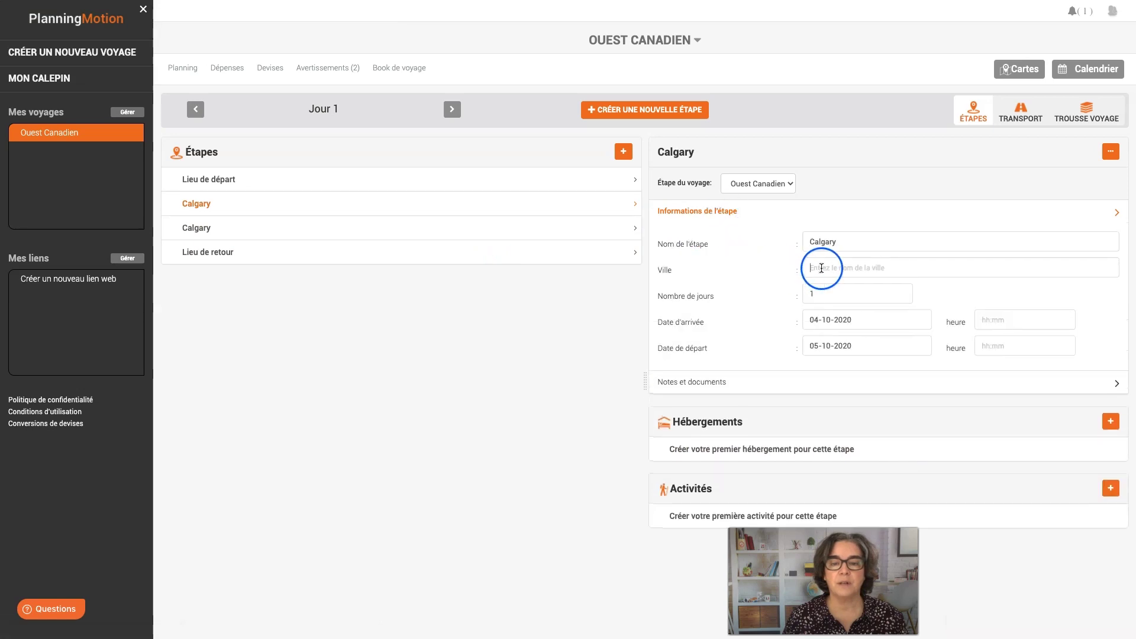
left_click(821, 268)
type("Calgary")
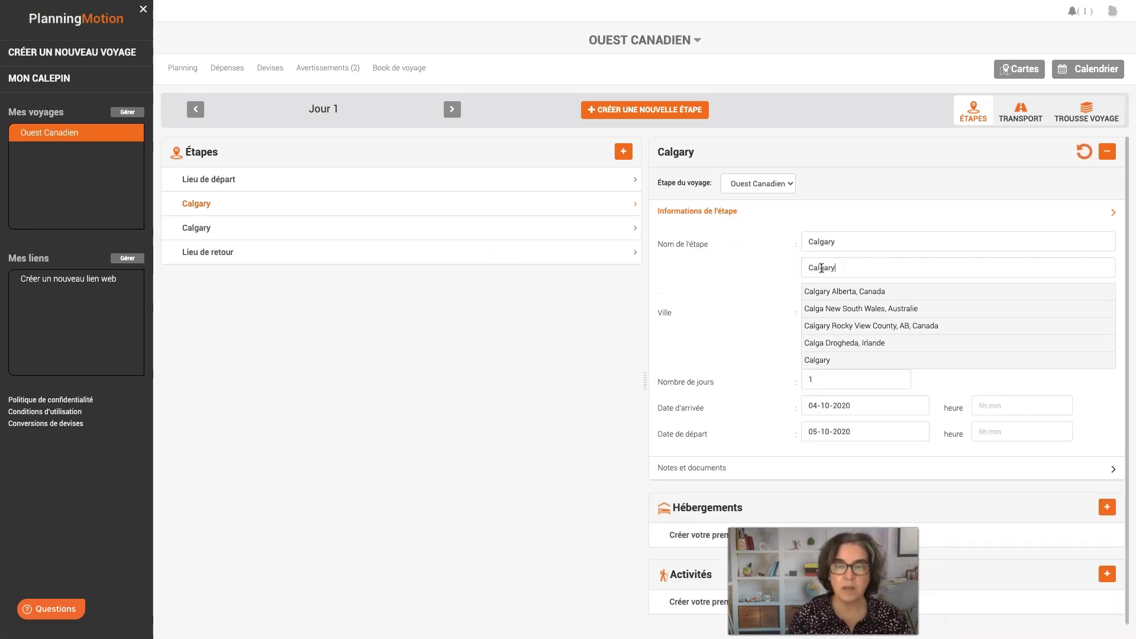
left_click(832, 268)
left_click(829, 291)
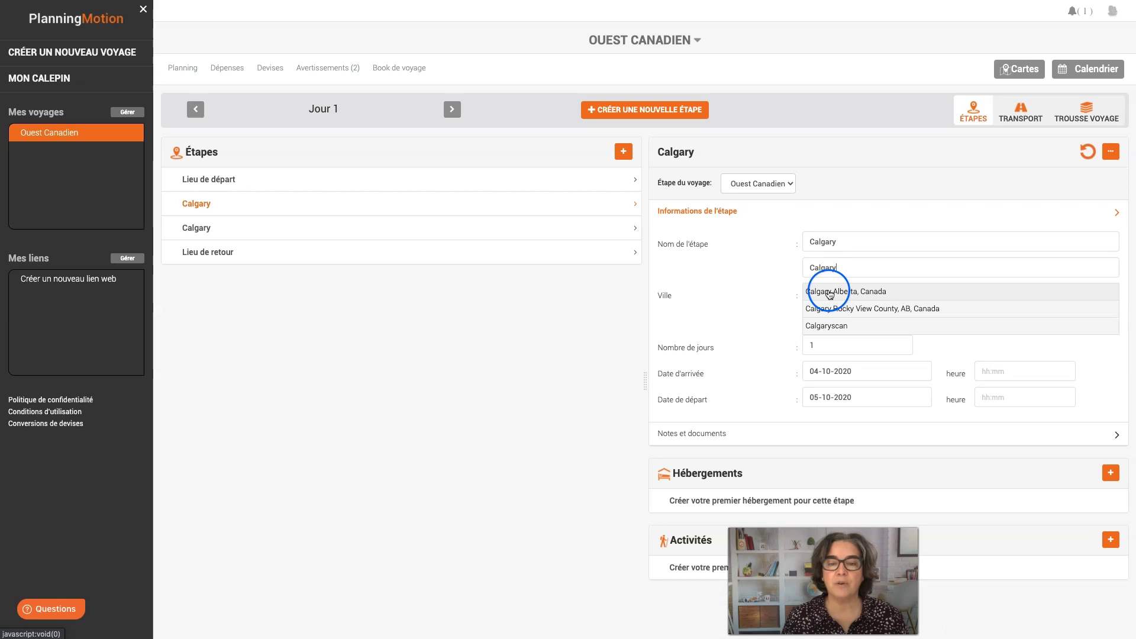
left_click(811, 322)
left_click(765, 402)
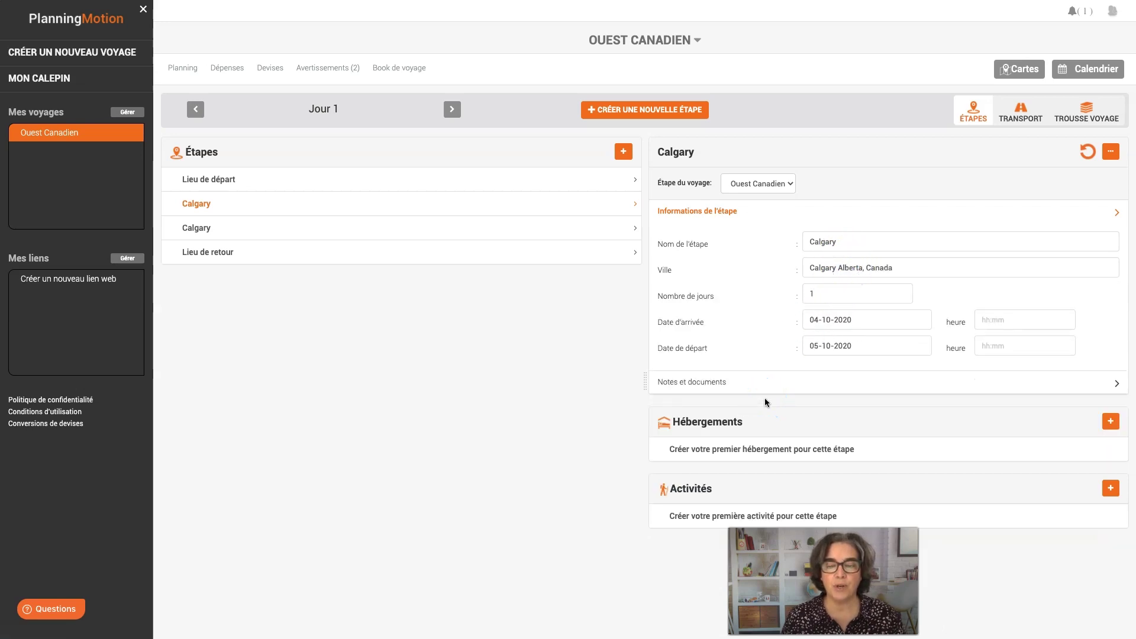
Step: Start a new stage with lodgings and activities named "Banff" and set its city to Banff Alberta, Canada
left_click(632, 111)
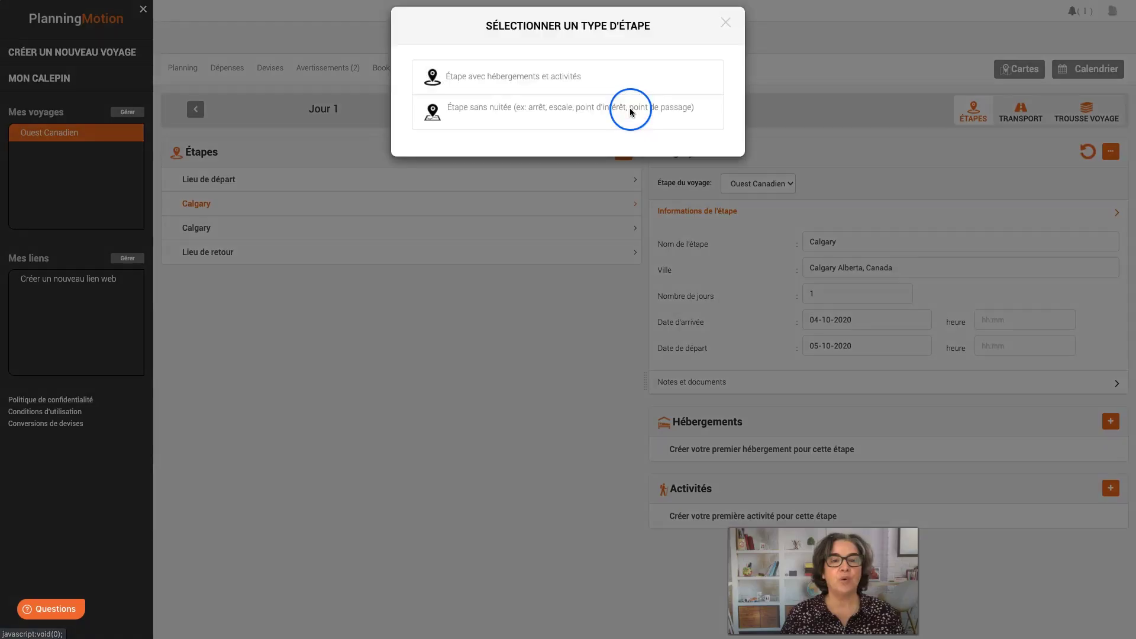
left_click(542, 95)
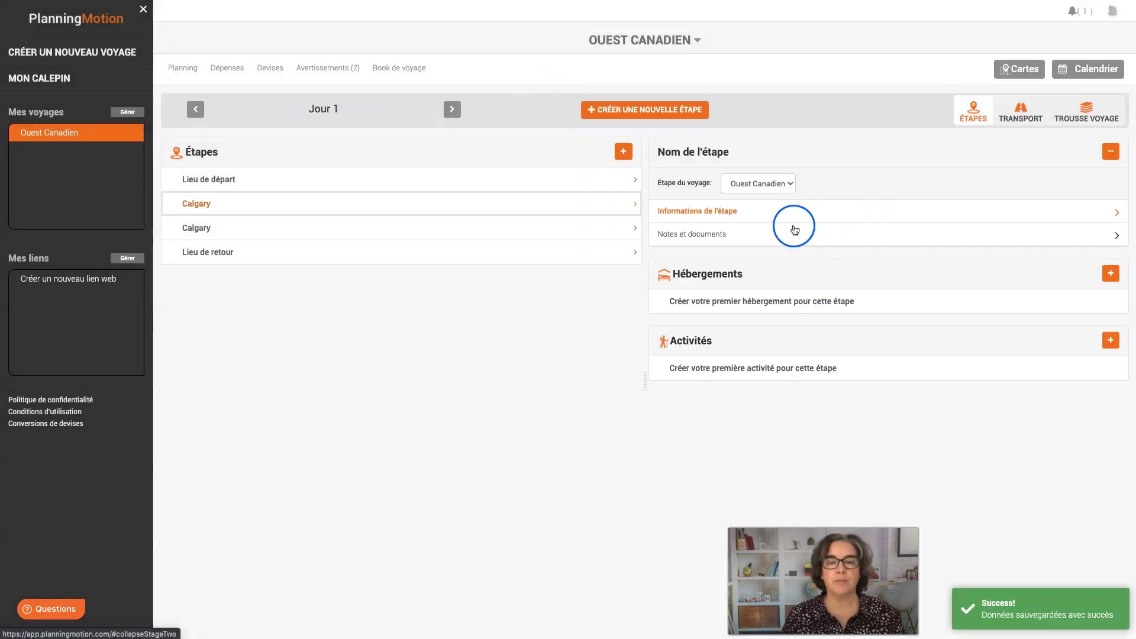
left_click(623, 108)
left_click(608, 85)
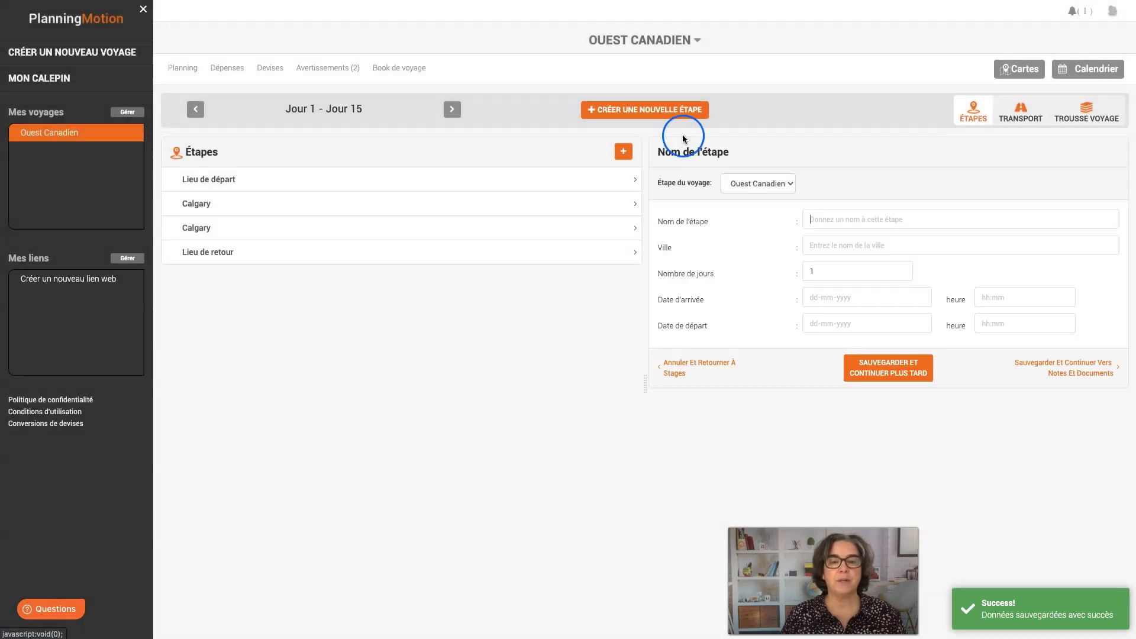
type("Banff")
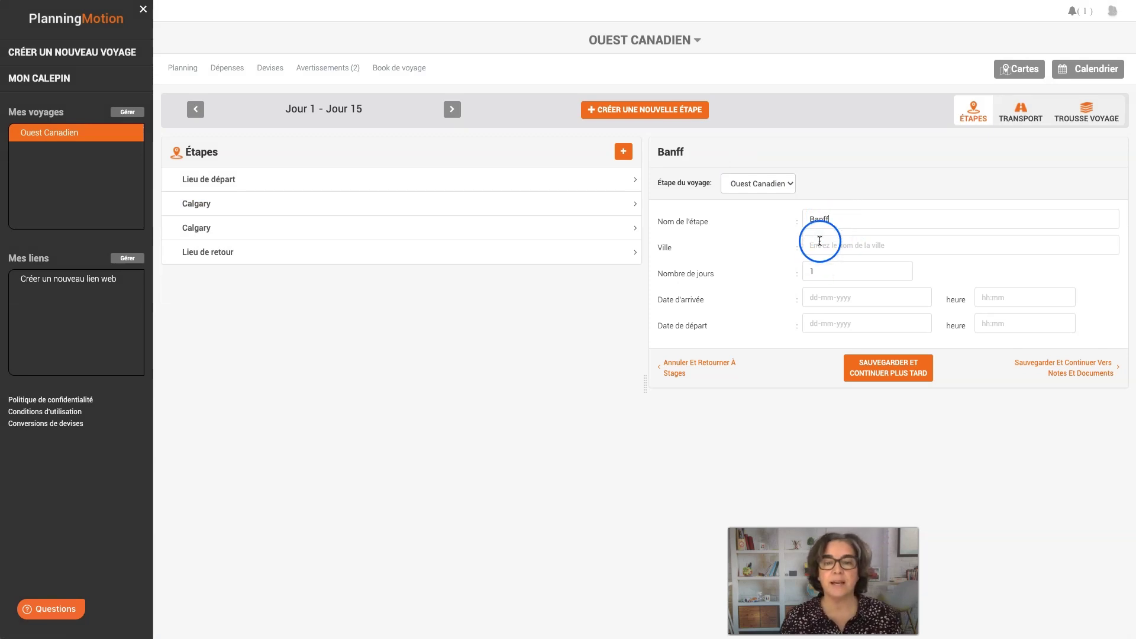
left_click(819, 239)
type("Banff")
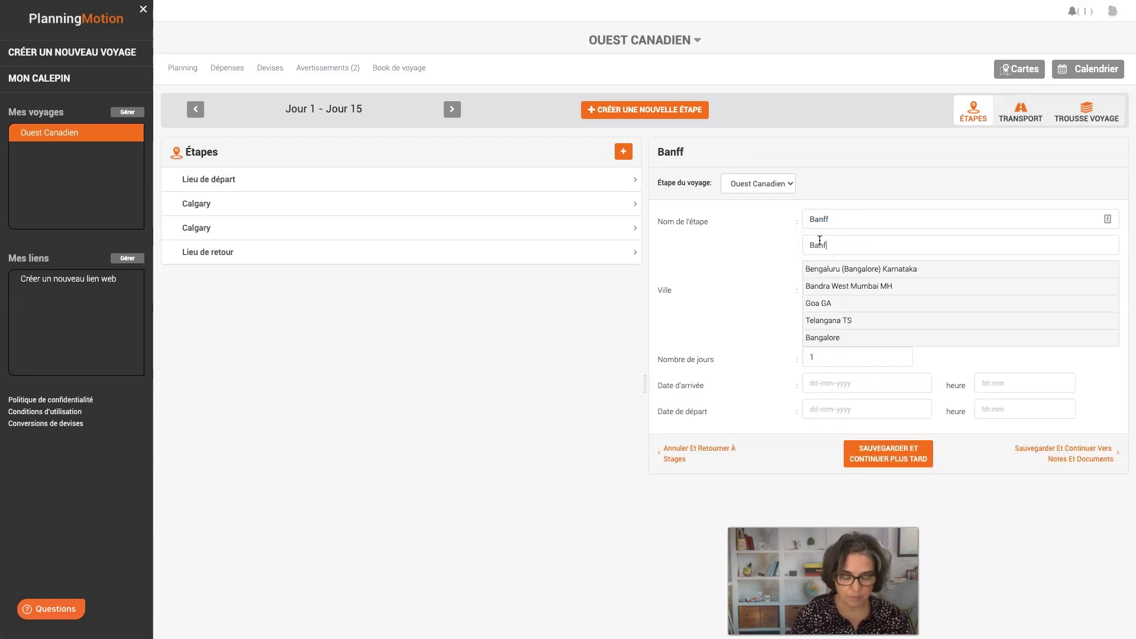
left_click(828, 286)
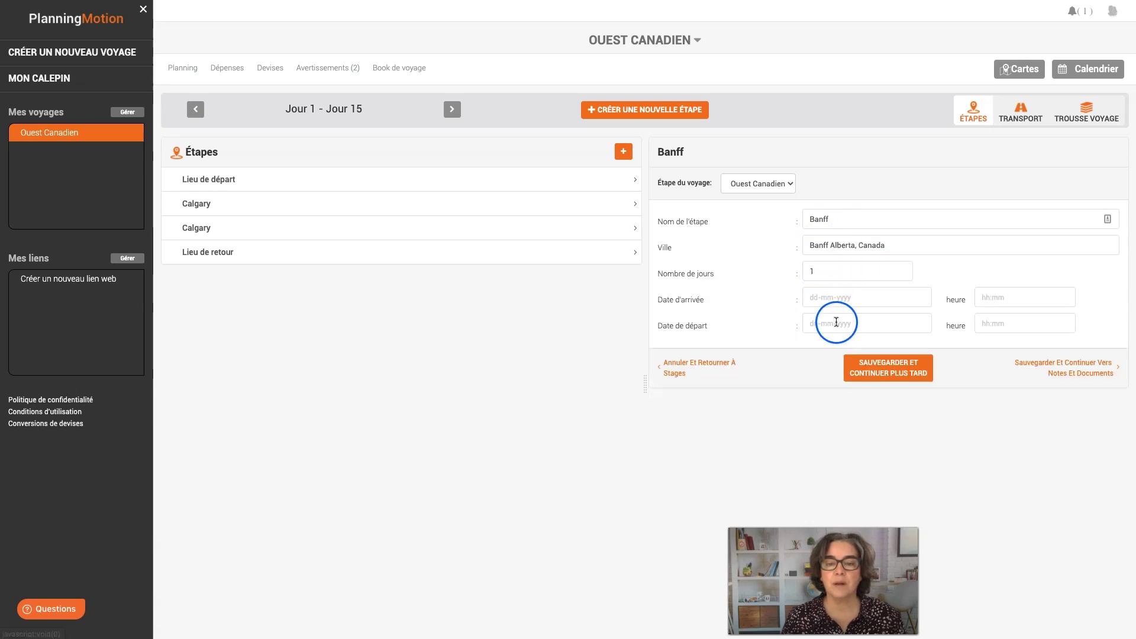
Step: Set the Banff stage to 5 days with arrival on 05-10-2020 and save it
double_click(806, 271)
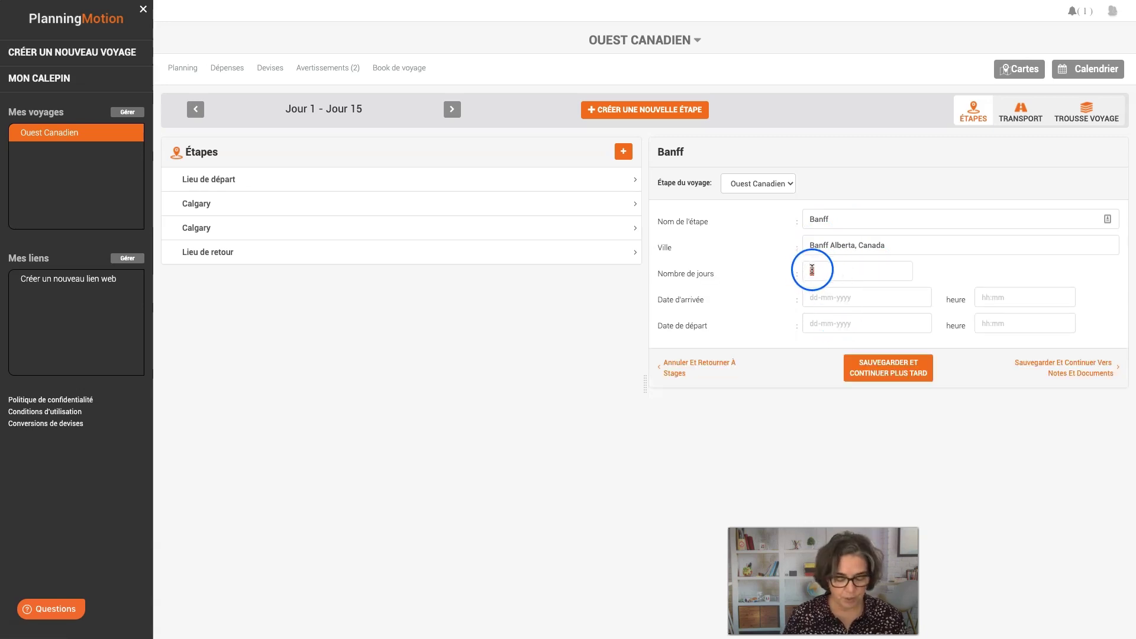
type("5")
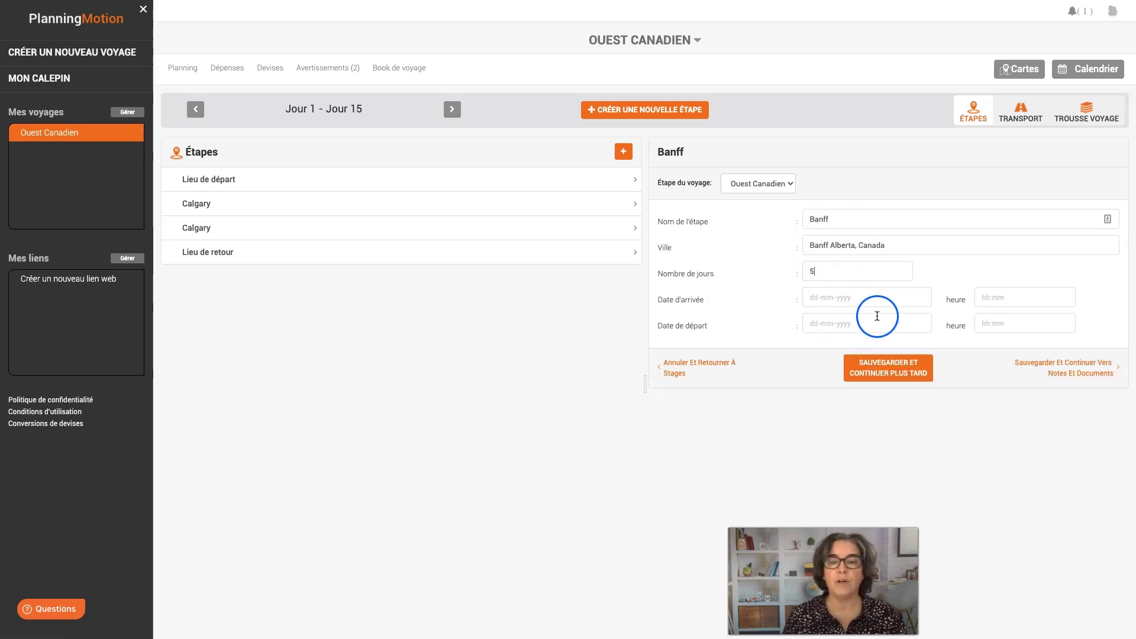
left_click(851, 299)
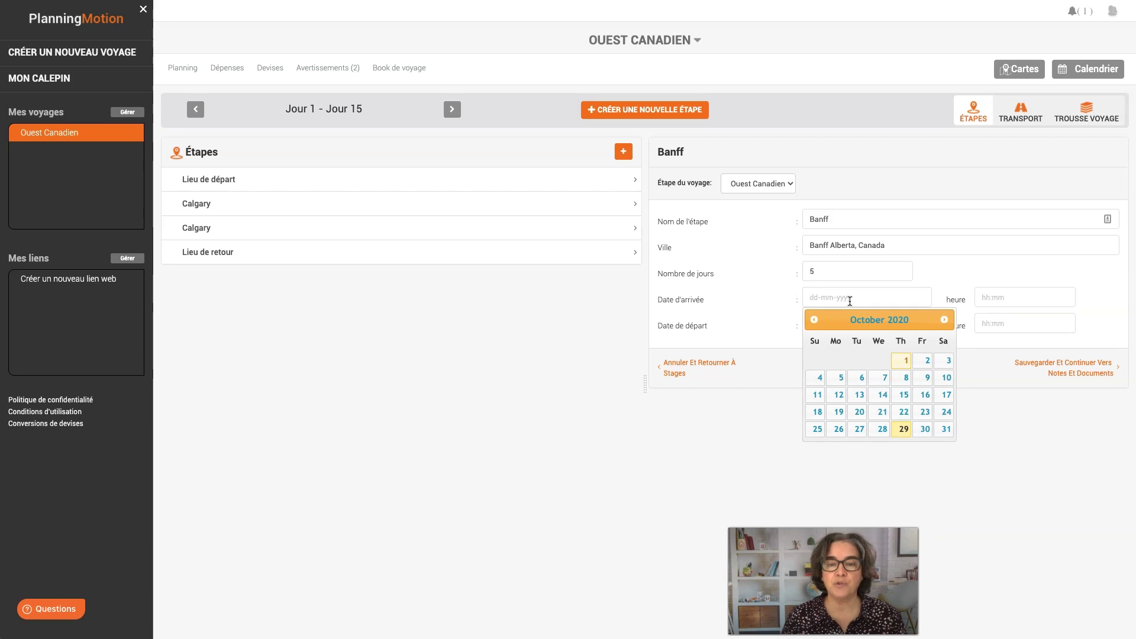
left_click(838, 377)
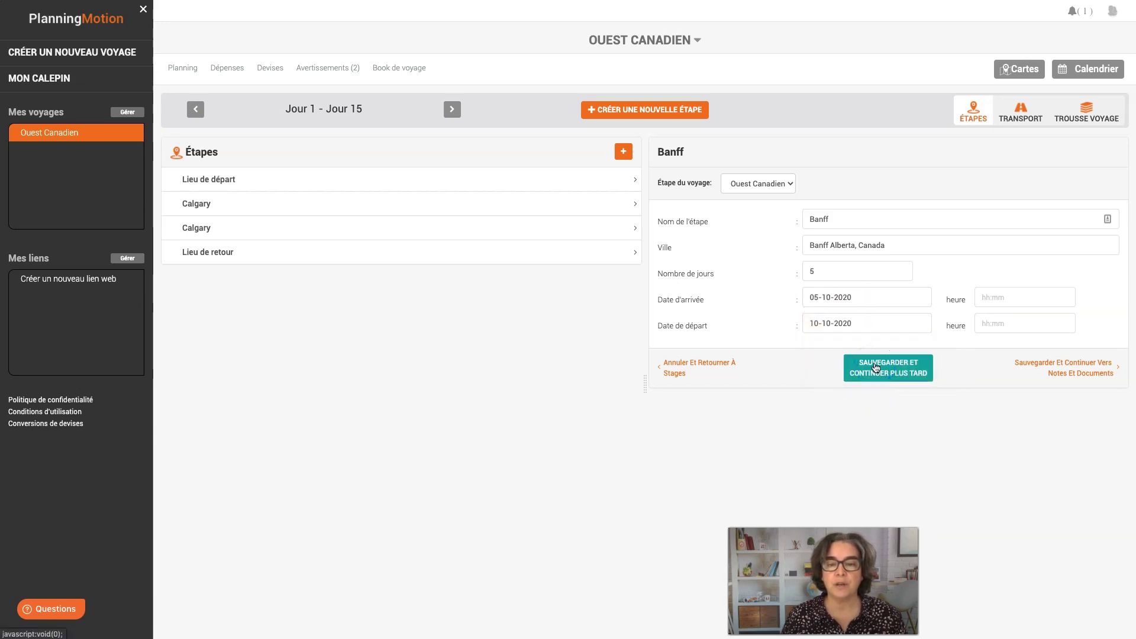
left_click(876, 368)
Step: Start a new stage with lodgings and activities named "Vernon" and set its city to Vernon North Okanagan, Colombie-Britannique, Canada
left_click(678, 111)
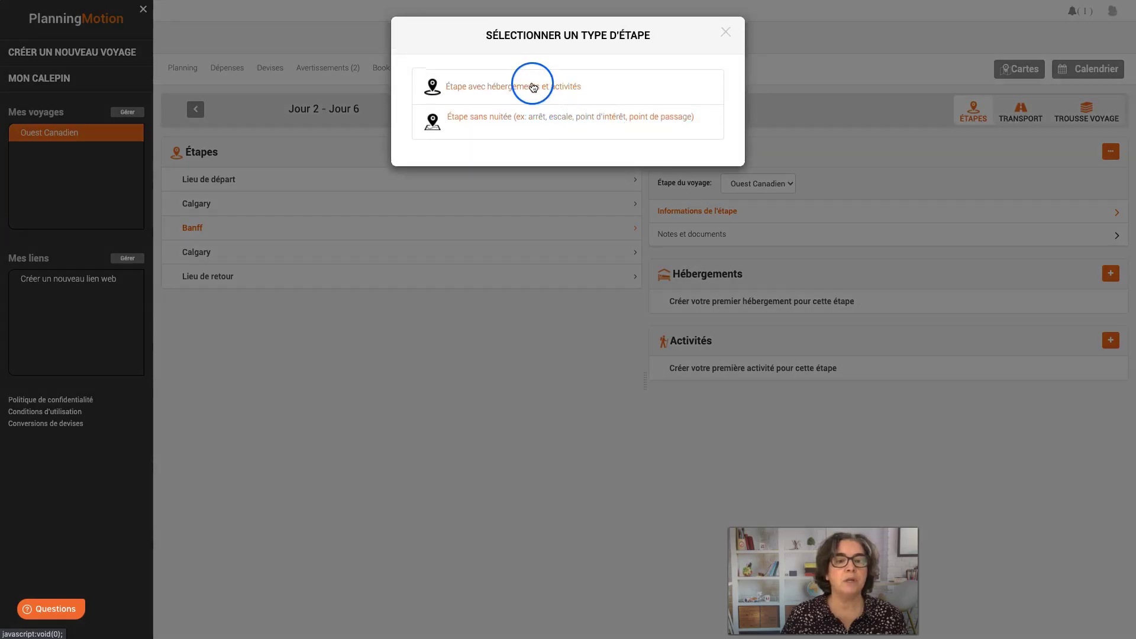
left_click(534, 88)
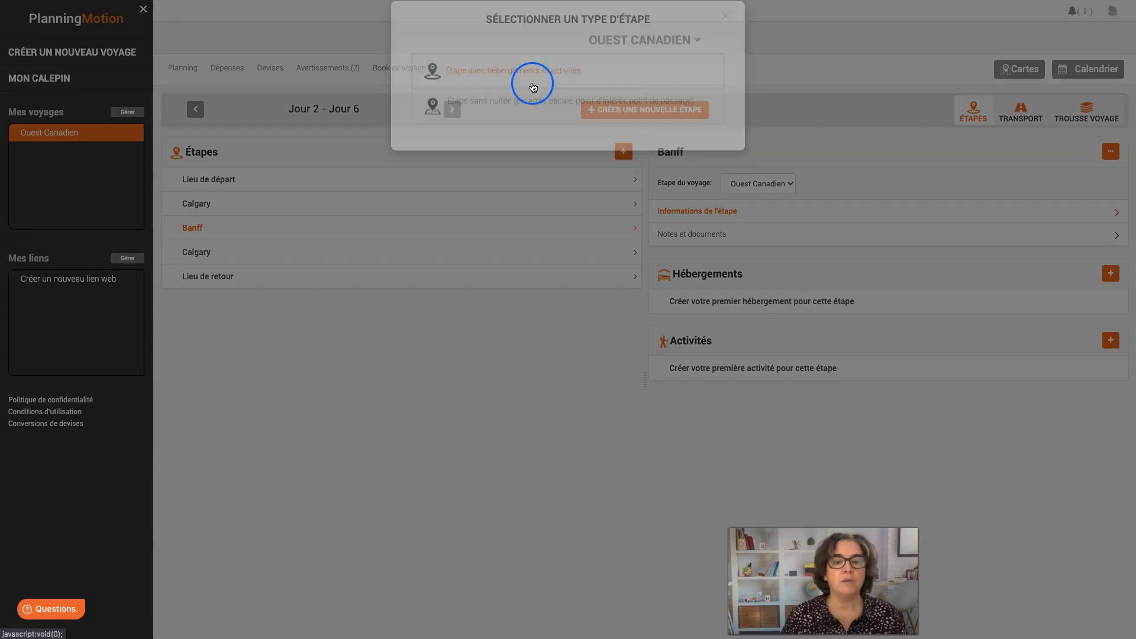
left_click(819, 219)
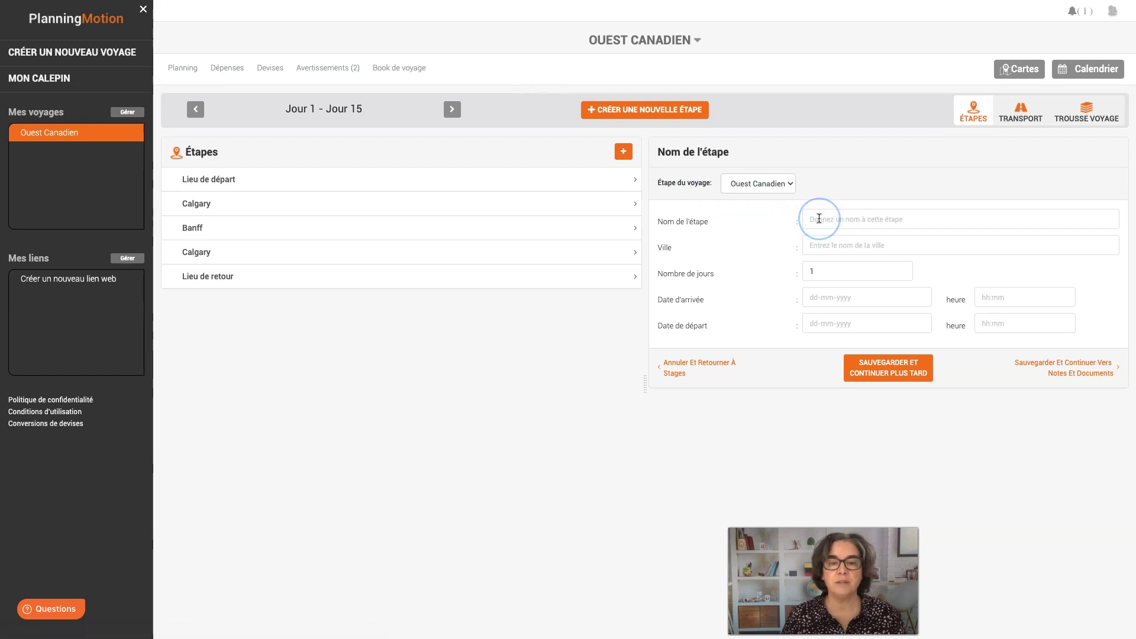
type("ve")
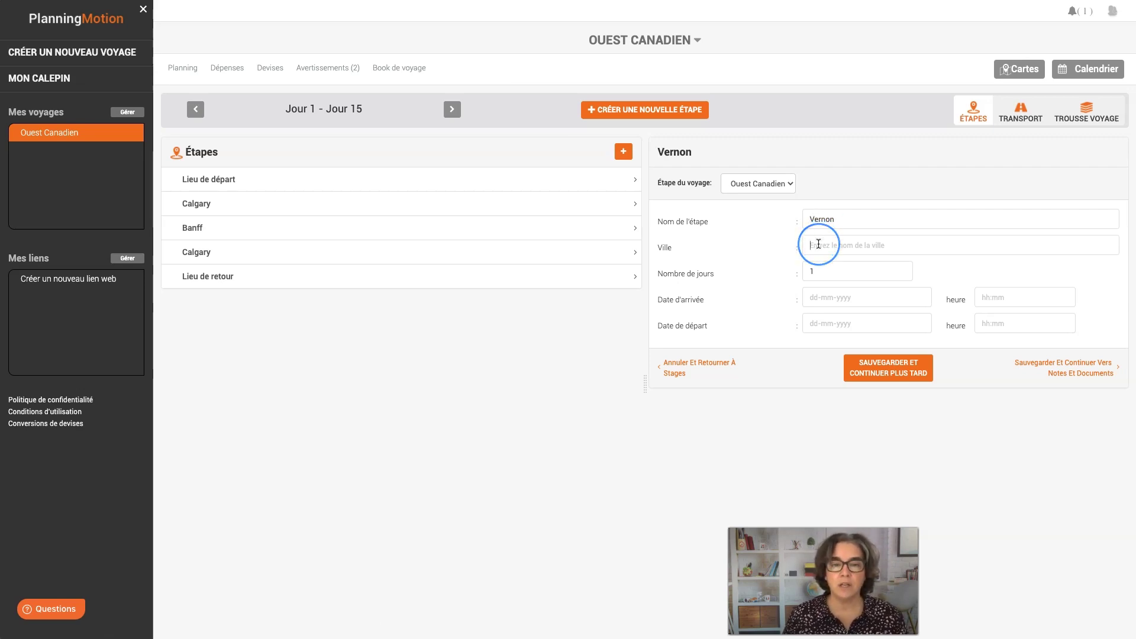
type("Vernon")
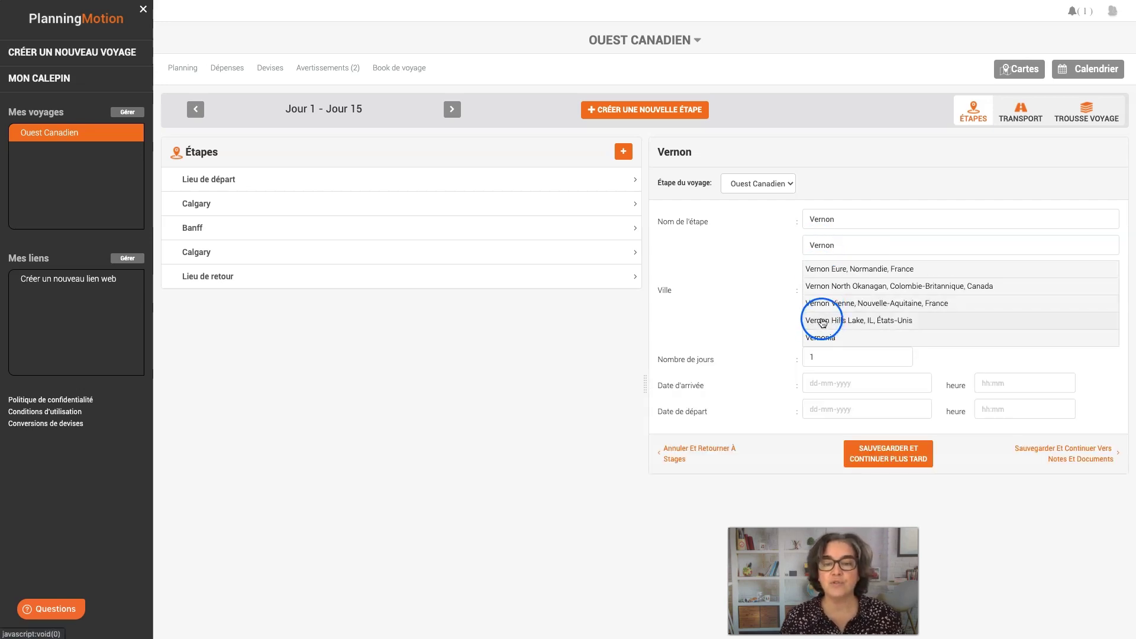
left_click(848, 285)
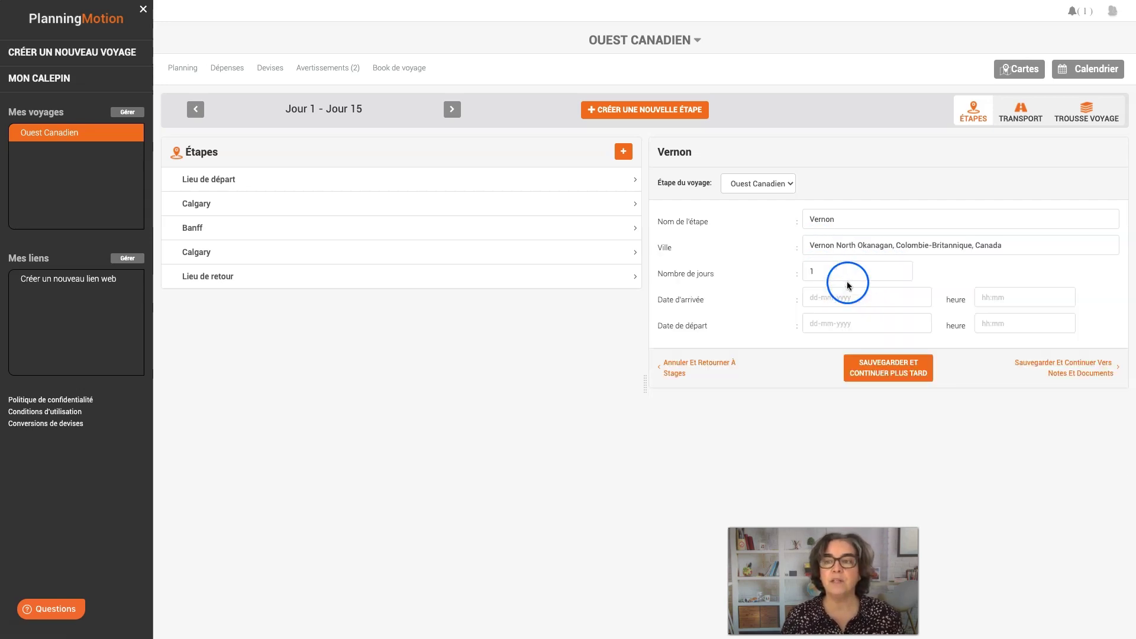
Step: Set the Vernon stage's arrival date to 13-10-2020 and its duration to 3 days, and save it
left_click(830, 297)
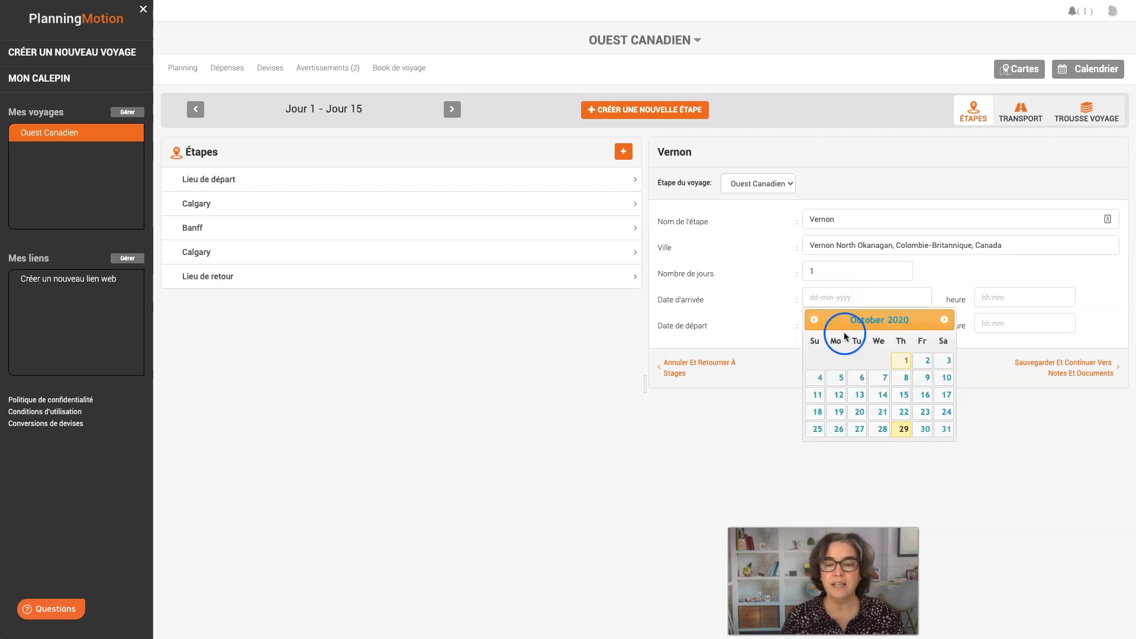
left_click(858, 395)
left_click_drag(820, 271, 806, 273)
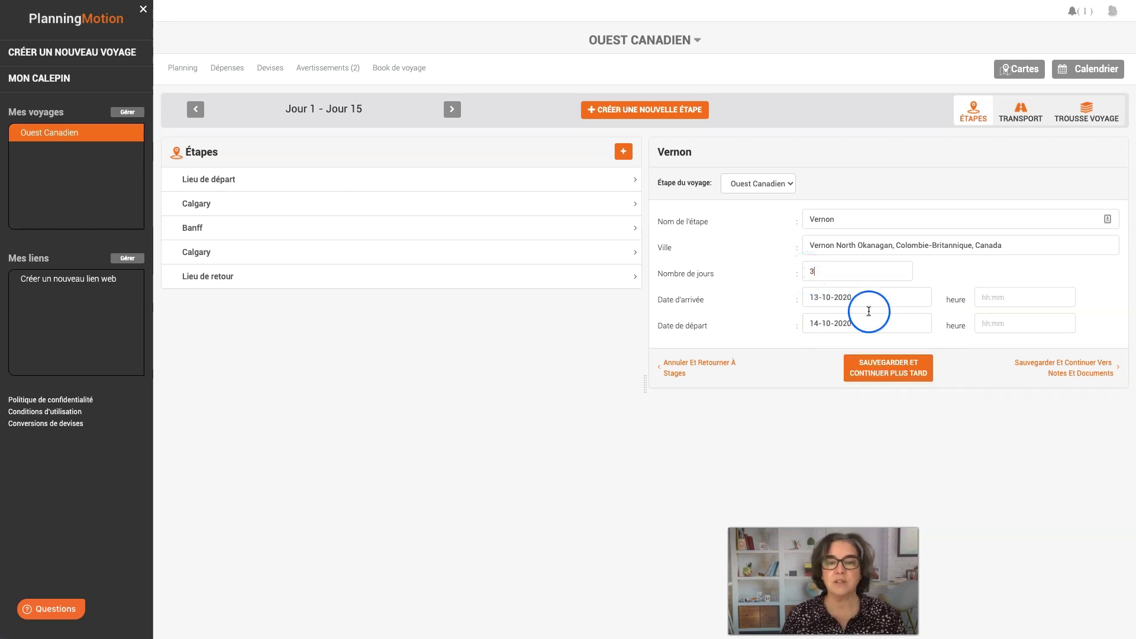
left_click(894, 374)
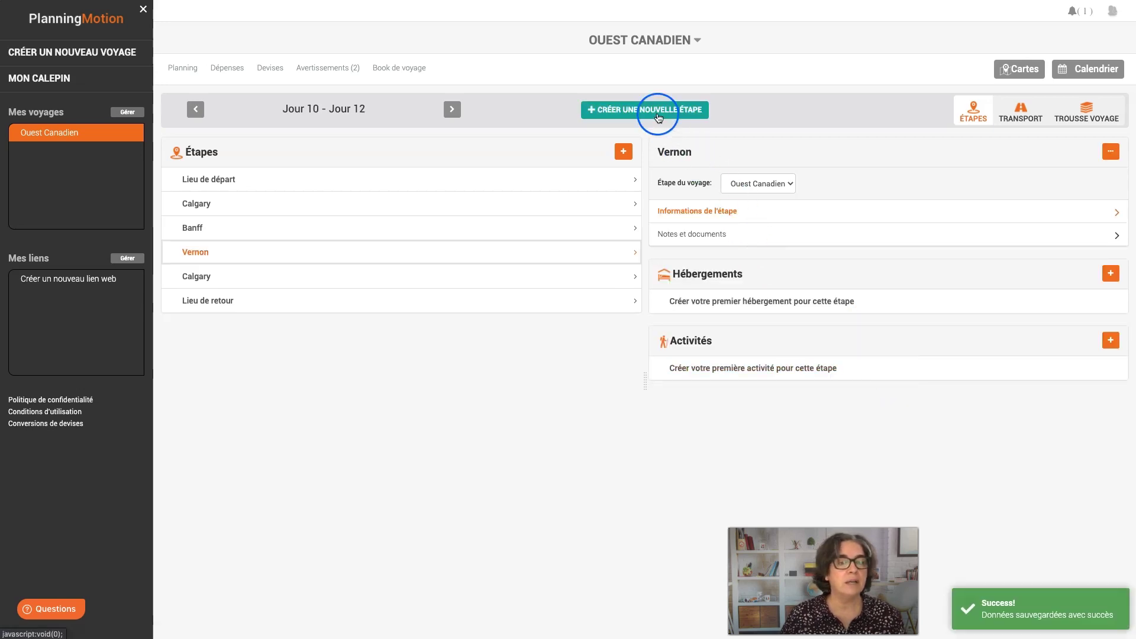
Step: Start another new stage with lodgings and activities and name it "Ainsworth"
left_click(660, 112)
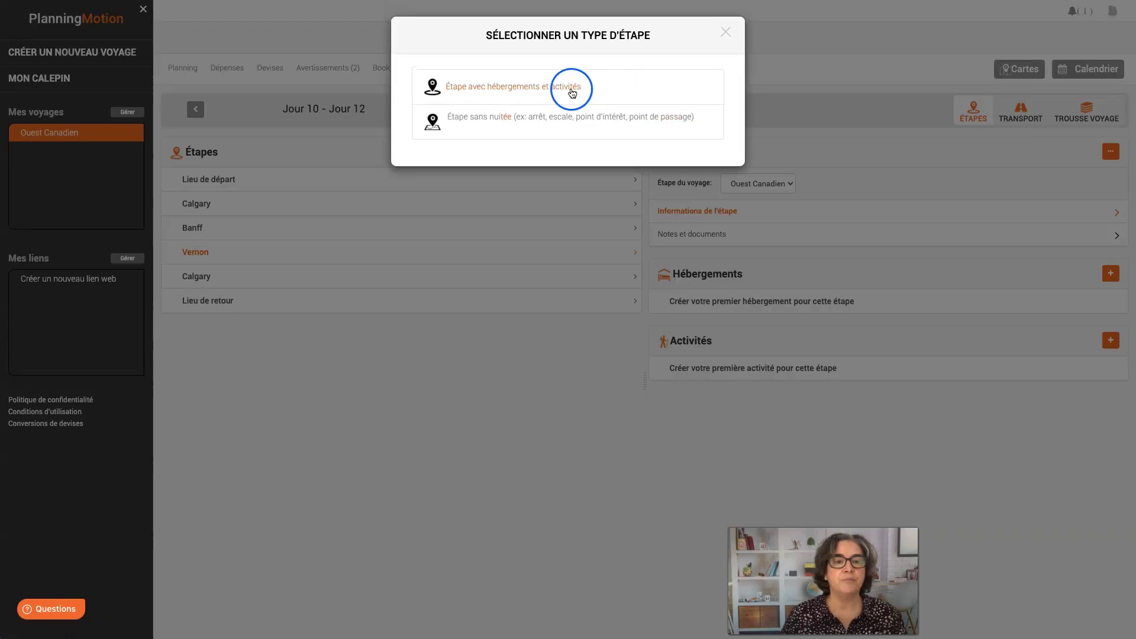
left_click(547, 87)
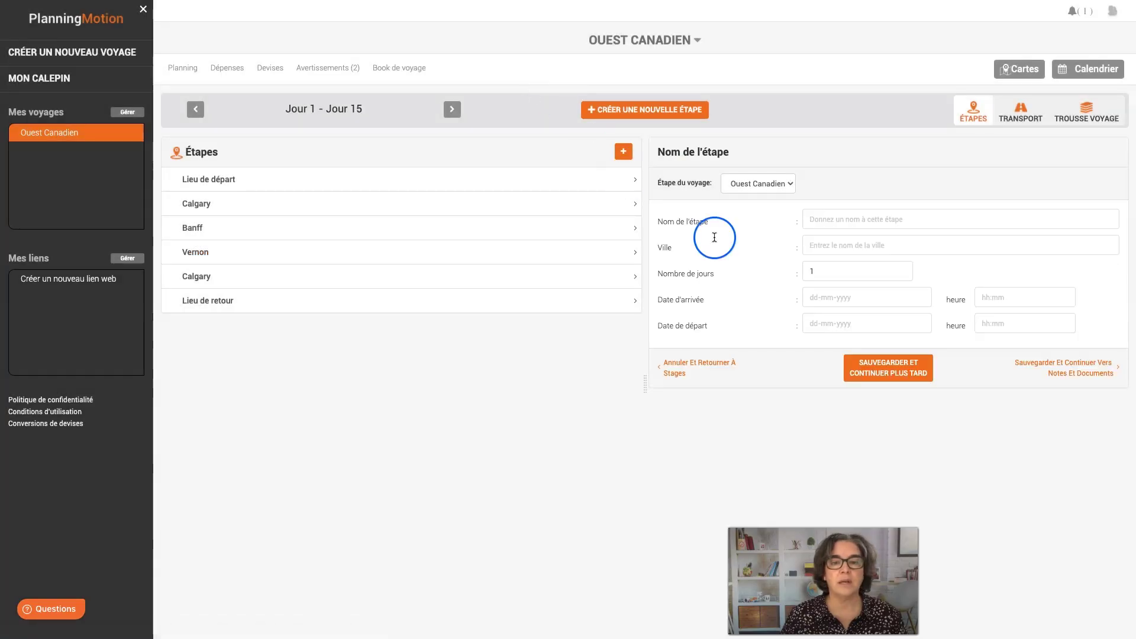
left_click(837, 220)
type("Ainswoth")
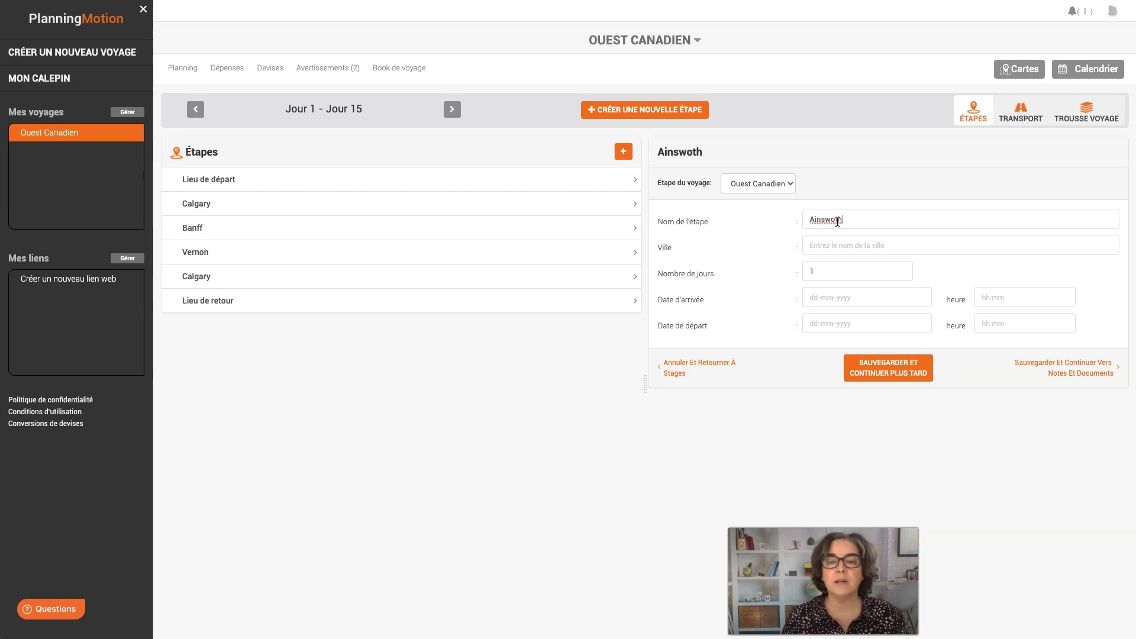
key("Left")
key("Left")
type("r")
Step: Set the Ainsworth stage's city to Ainsworth Hot Springs Central Kootenay, BC V0G, Canada
left_click(842, 244)
type("A")
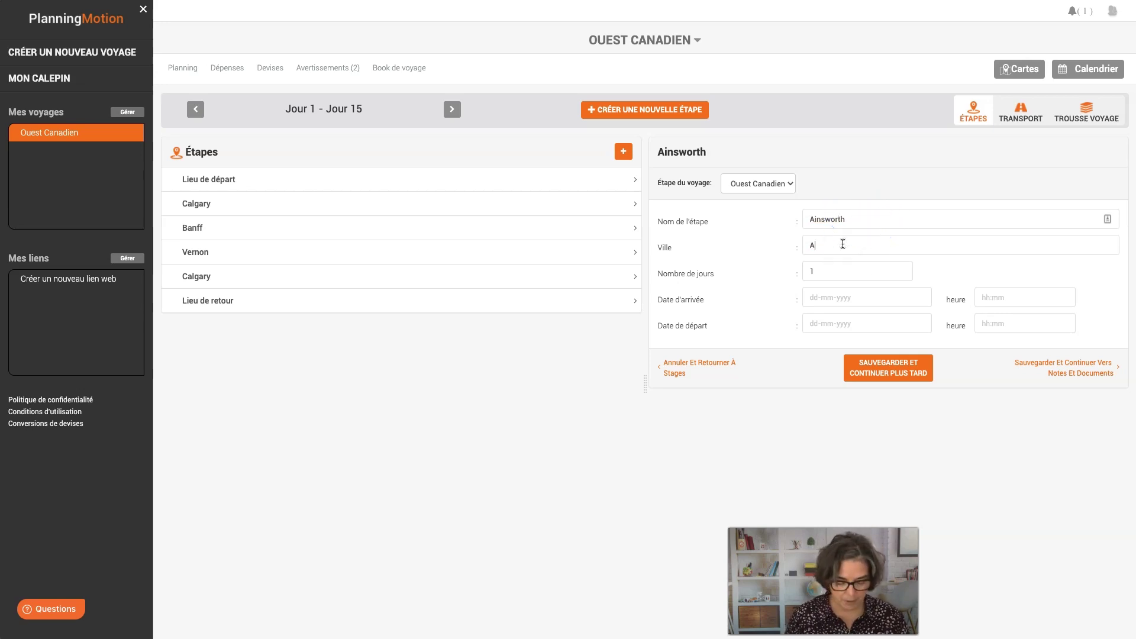
type("ins")
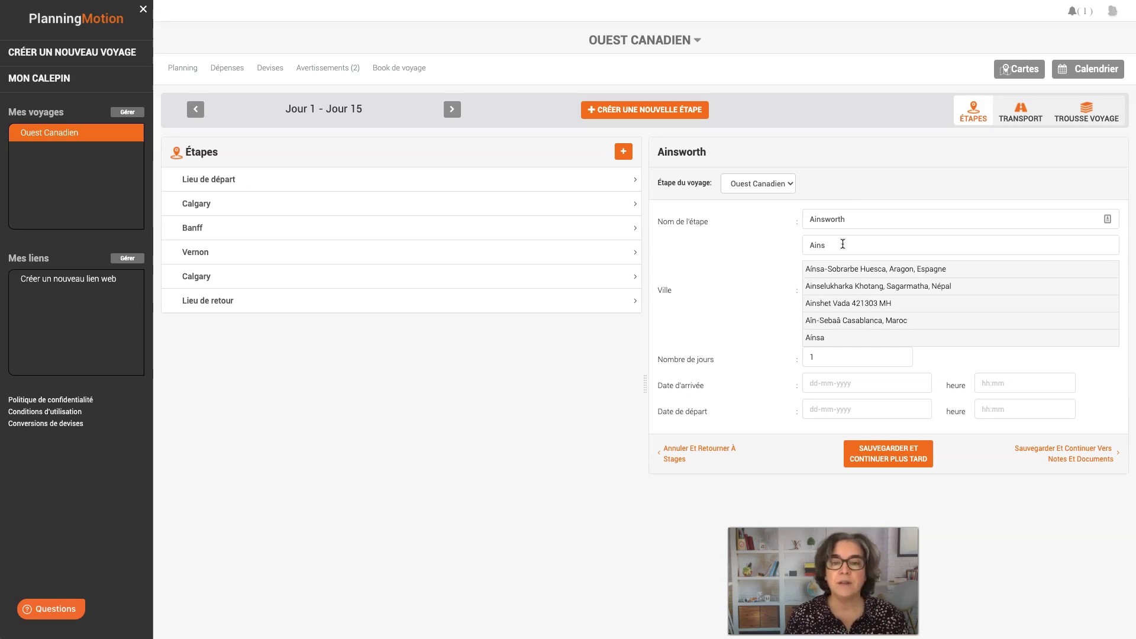
type("wort")
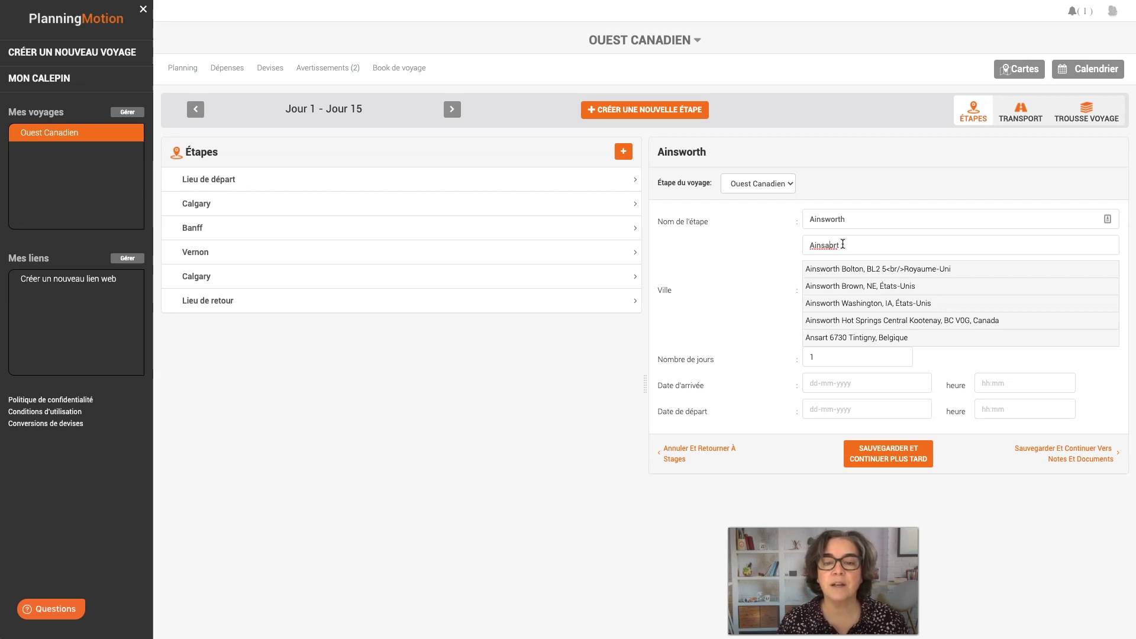
key("BackSpace")
key("BackSpace")
type("w")
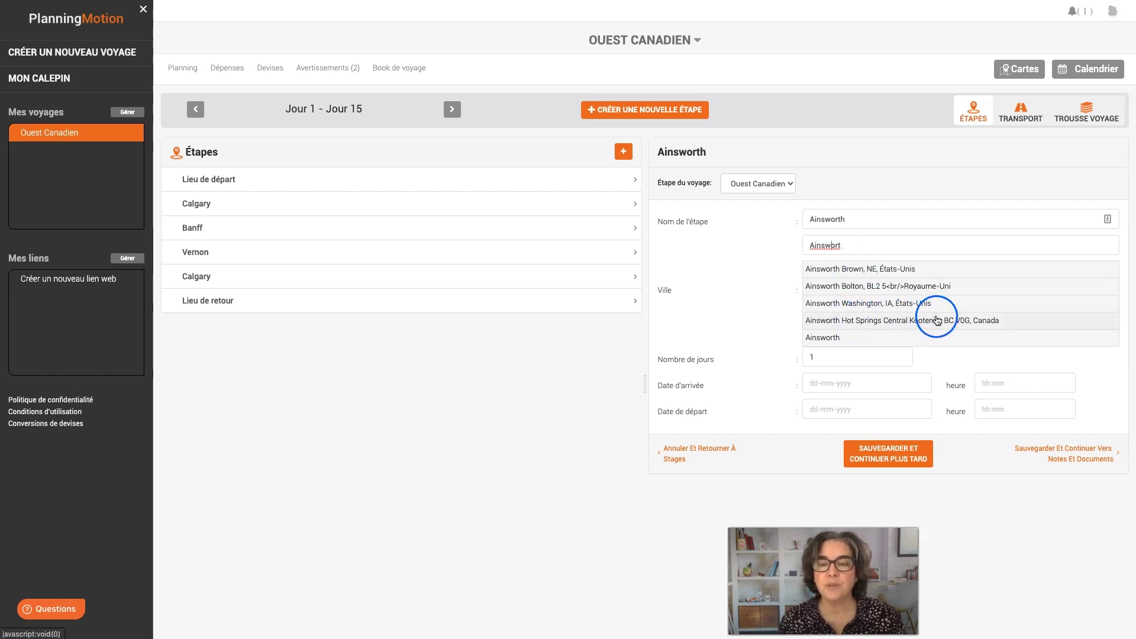
left_click(936, 320)
Step: Set the Ainsworth stage's arrival date to 16-10-2020 and save the stage
left_click(839, 297)
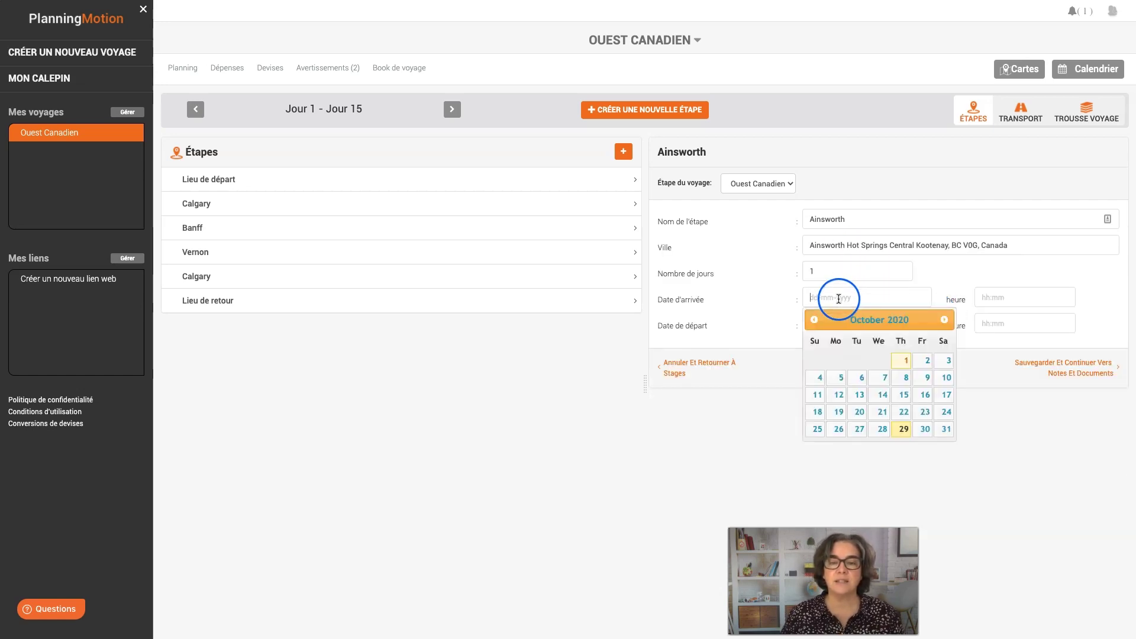
left_click(924, 395)
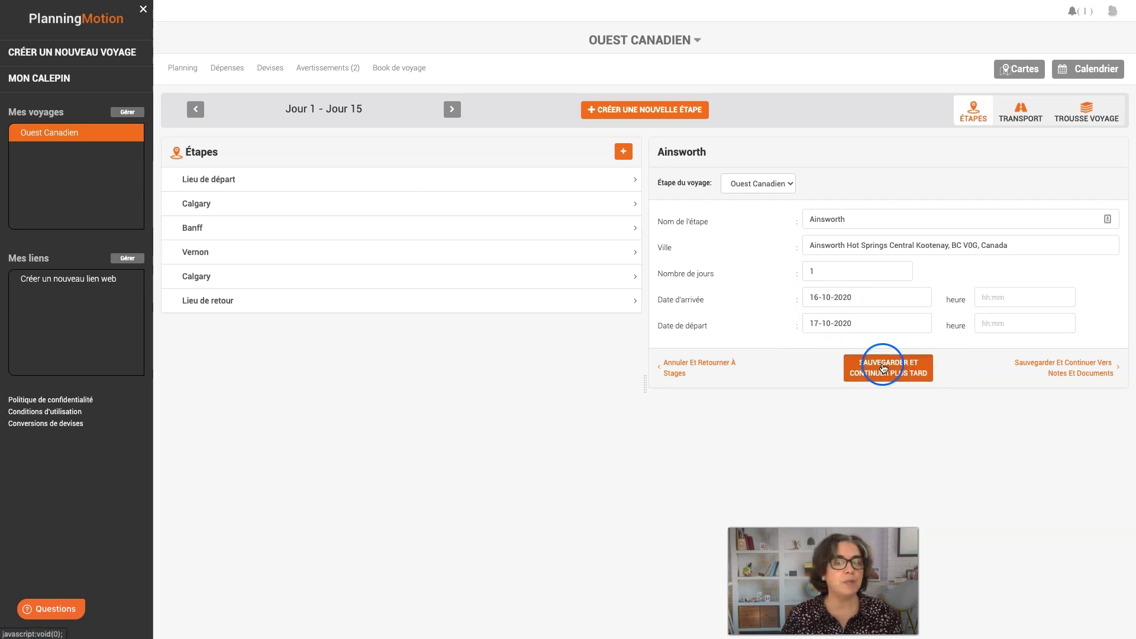
left_click(883, 367)
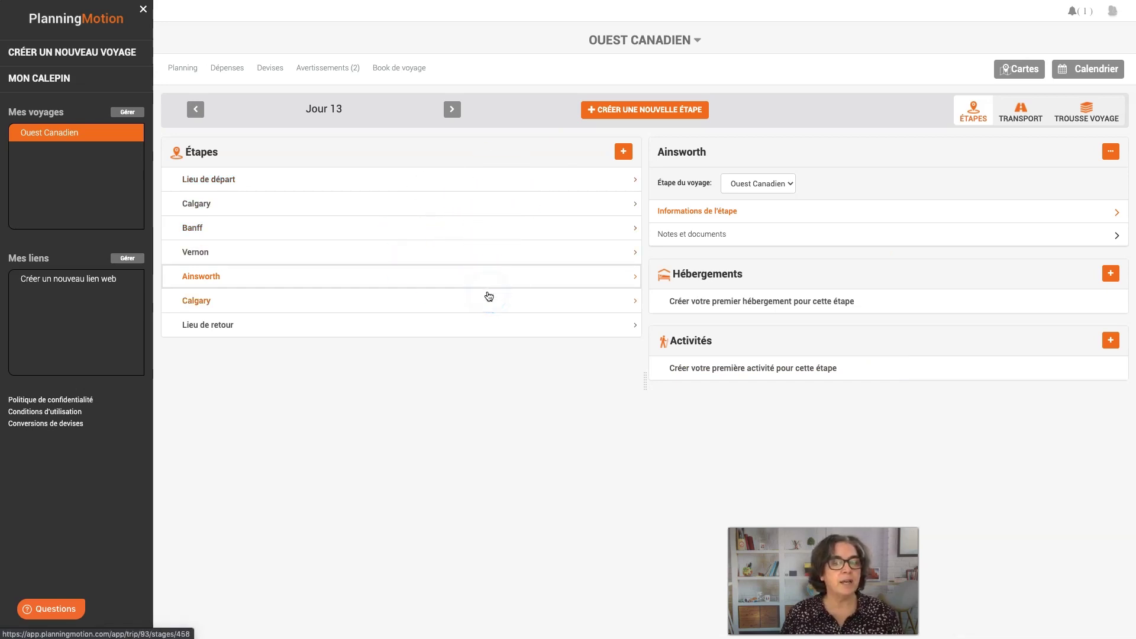
Step: In the trip calendar, move the Vernon stage to start on October 10 and the Ainsworth stage to October 13
left_click(1089, 70)
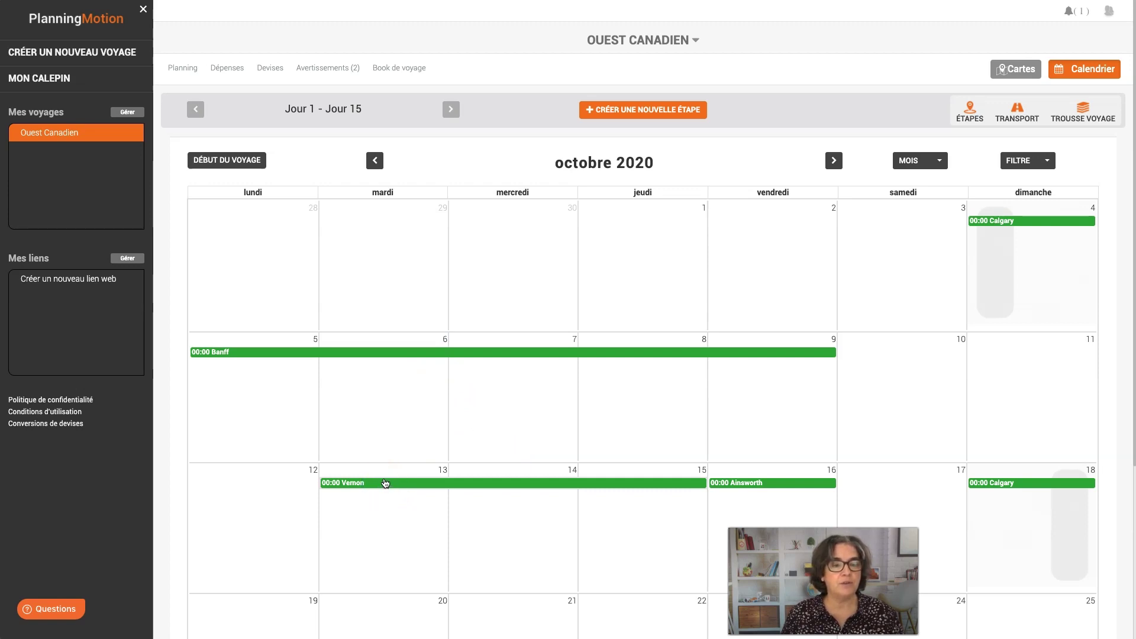
mouse_move(384, 483)
left_mouse_down()
mouse_move(641, 423)
mouse_move(862, 343)
mouse_move(909, 352)
left_mouse_up()
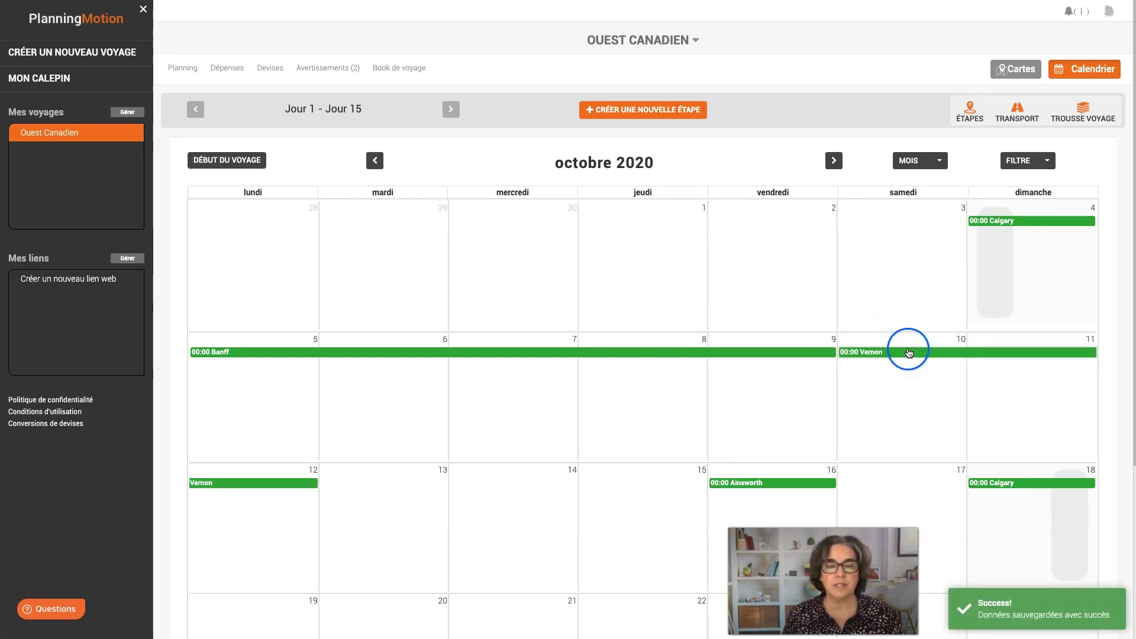
mouse_move(740, 482)
left_mouse_down()
mouse_move(515, 499)
mouse_move(355, 499)
mouse_move(353, 487)
left_mouse_up()
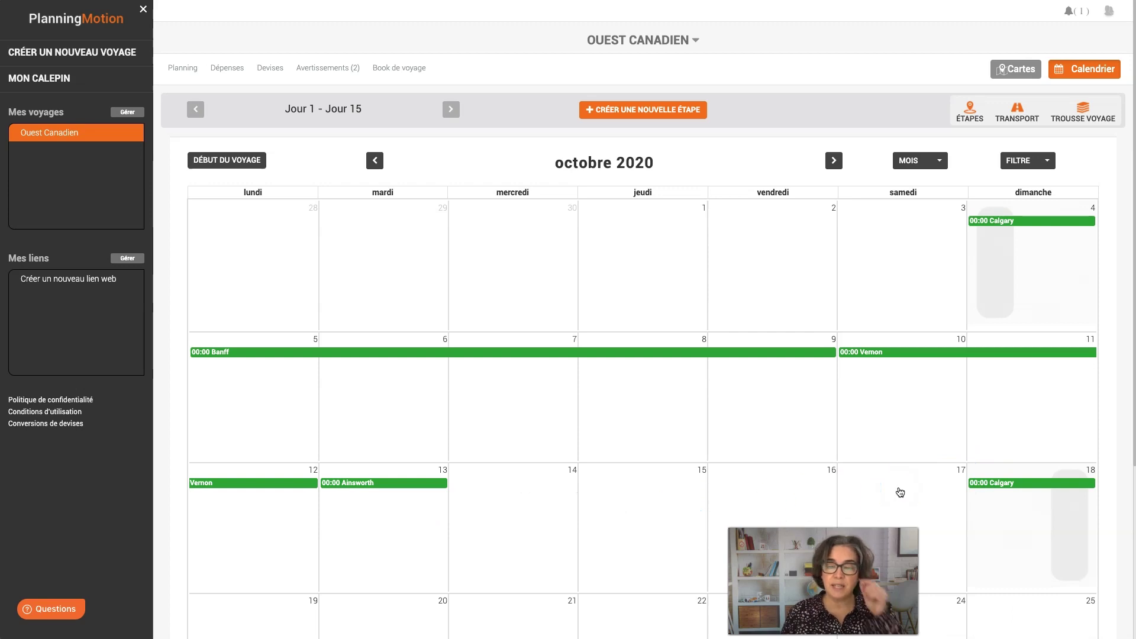
Step: Create the trip map without the departure and return locations, and examine the resulting route in Google Maps
left_click(1019, 70)
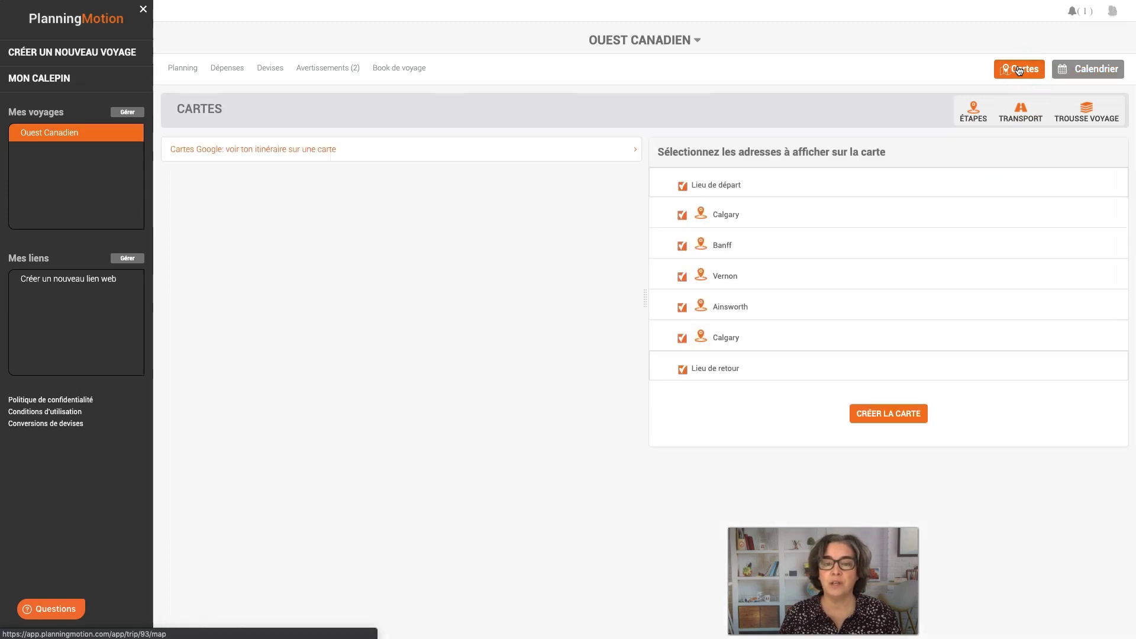
left_click(683, 370)
left_click(885, 414)
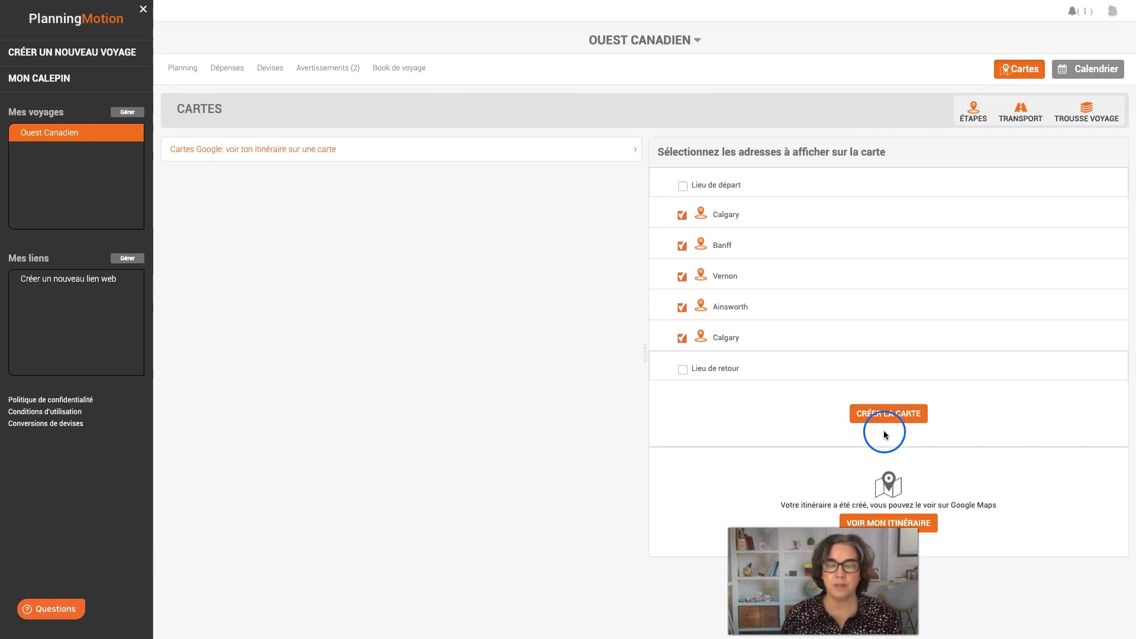
left_click(921, 524)
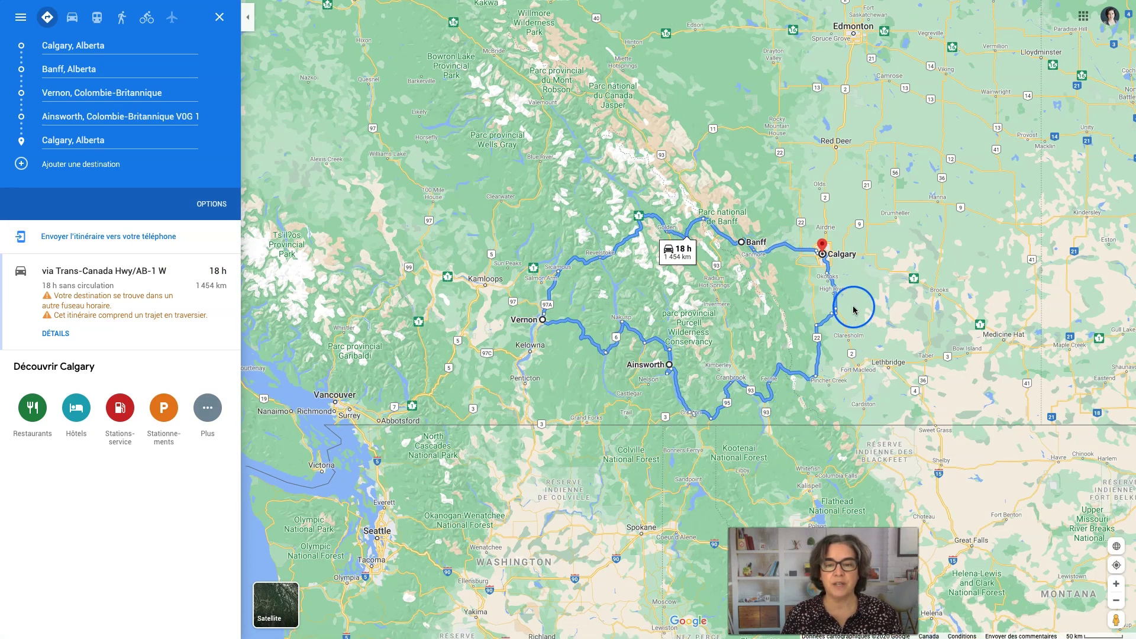
scroll(861, 301, "up", 1)
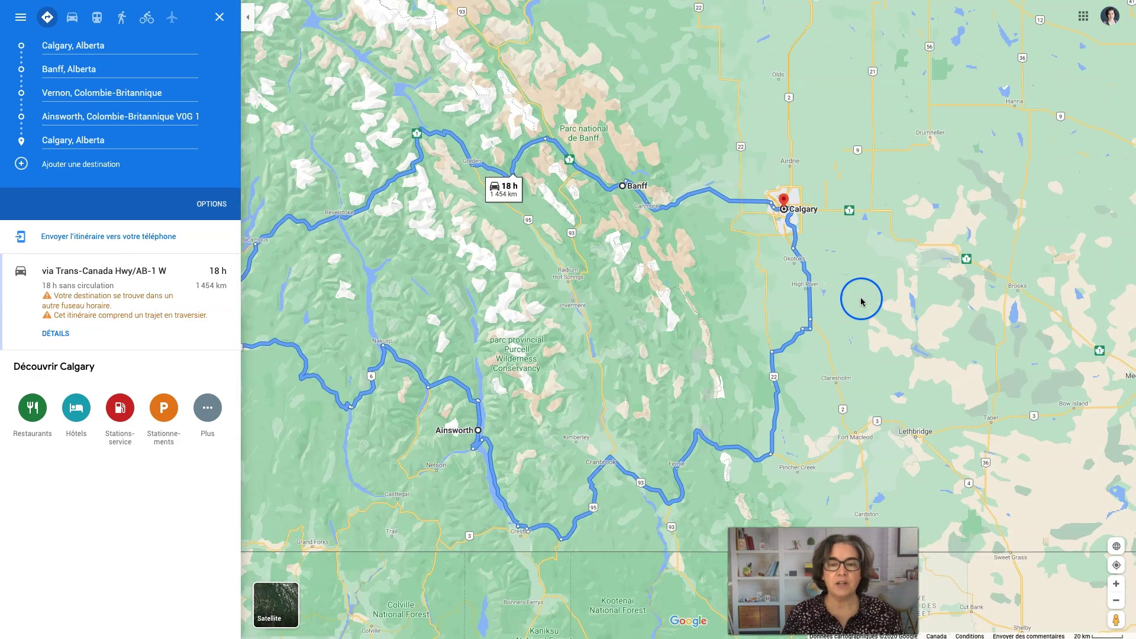
left_click_drag(609, 383, 744, 354)
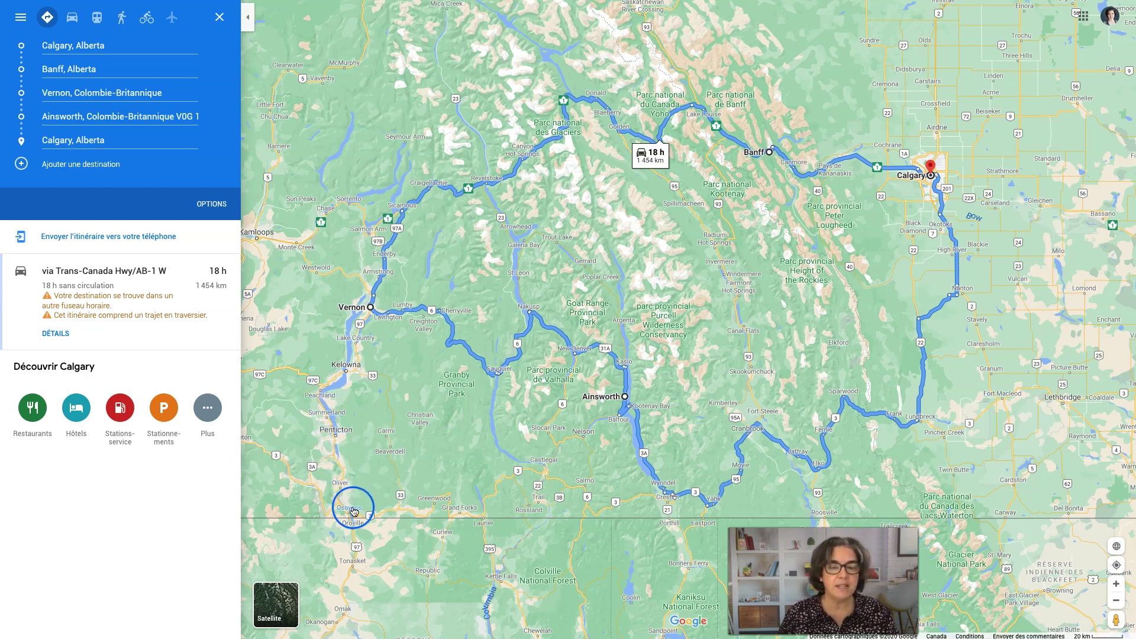
mouse_move(623, 412)
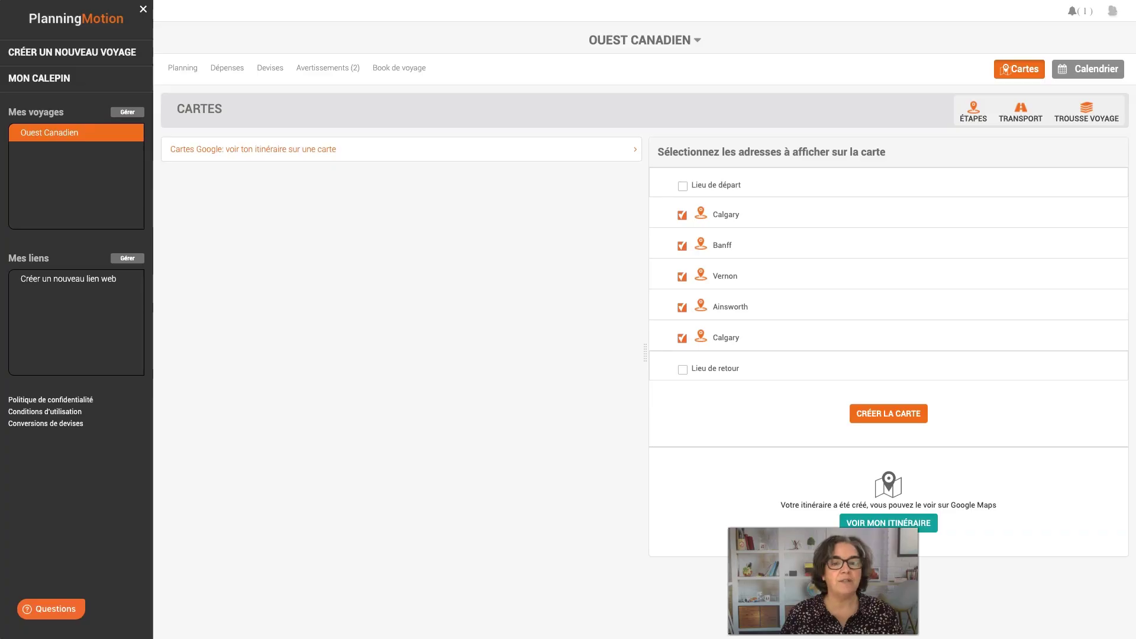
Step: Reorder the stages in the trip calendar: move Ainsworth to October 5, Banff to October 13 and Vernon to October 7
left_click(1076, 70)
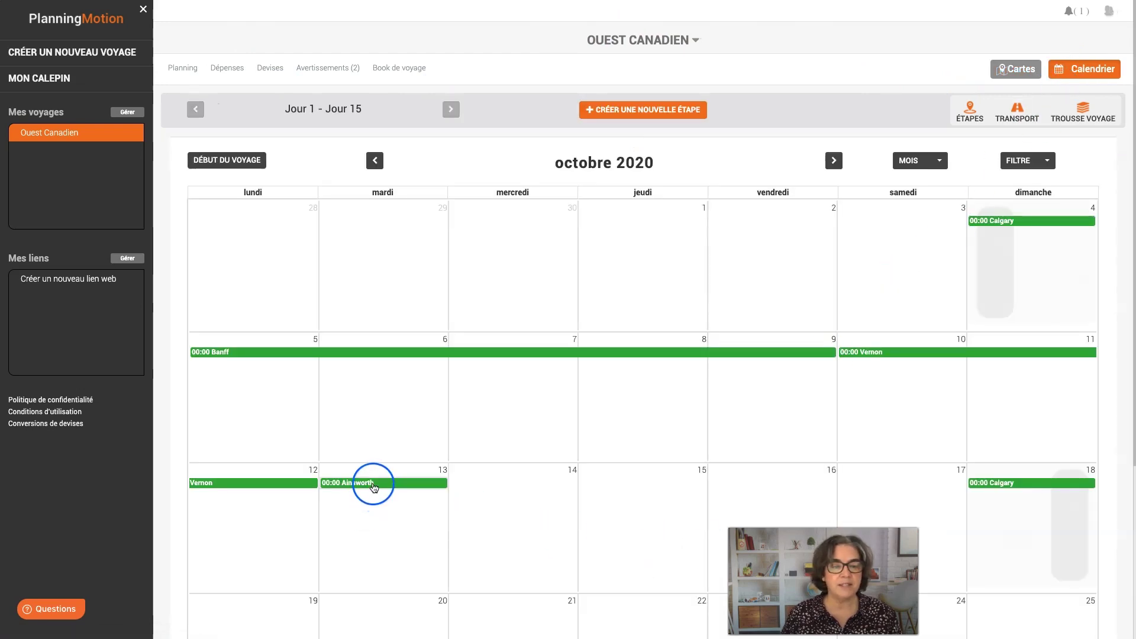
left_click_drag(374, 487, 229, 388)
left_click_drag(376, 355, 509, 482)
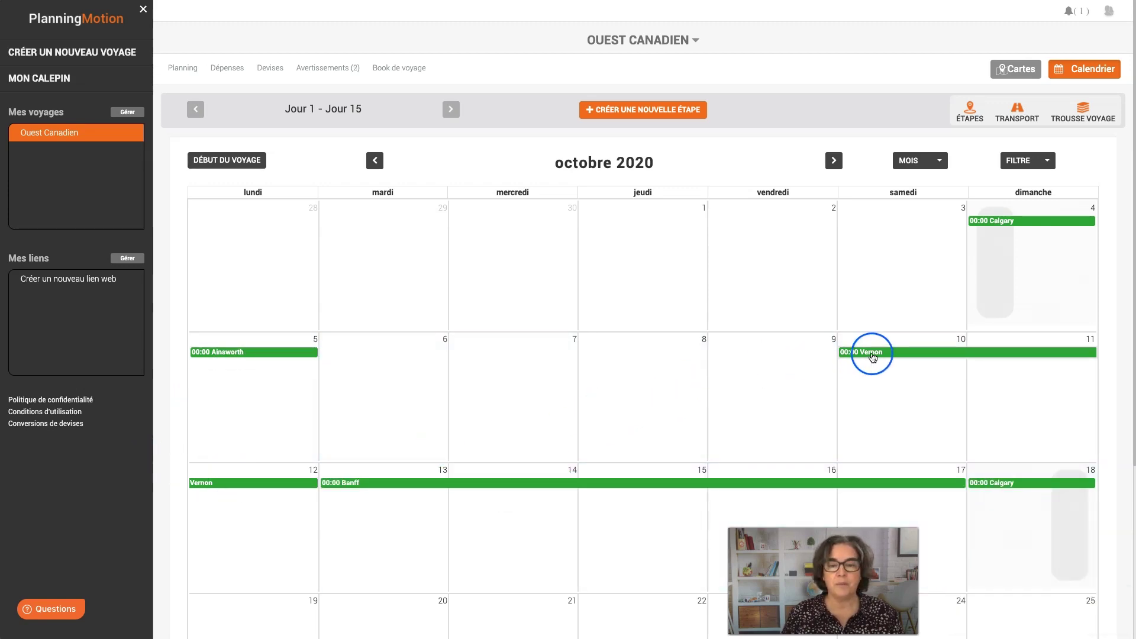
left_click_drag(873, 353, 484, 354)
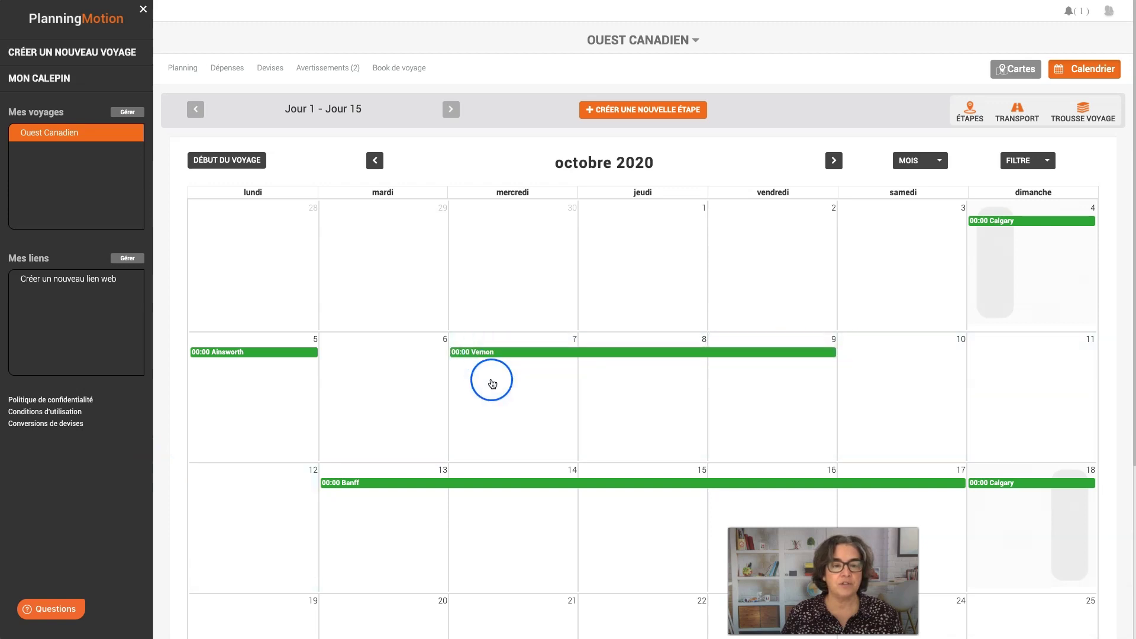
Step: Create the trip map again for the reordered stages and open the route's detailed directions in Google Maps
left_click(1007, 69)
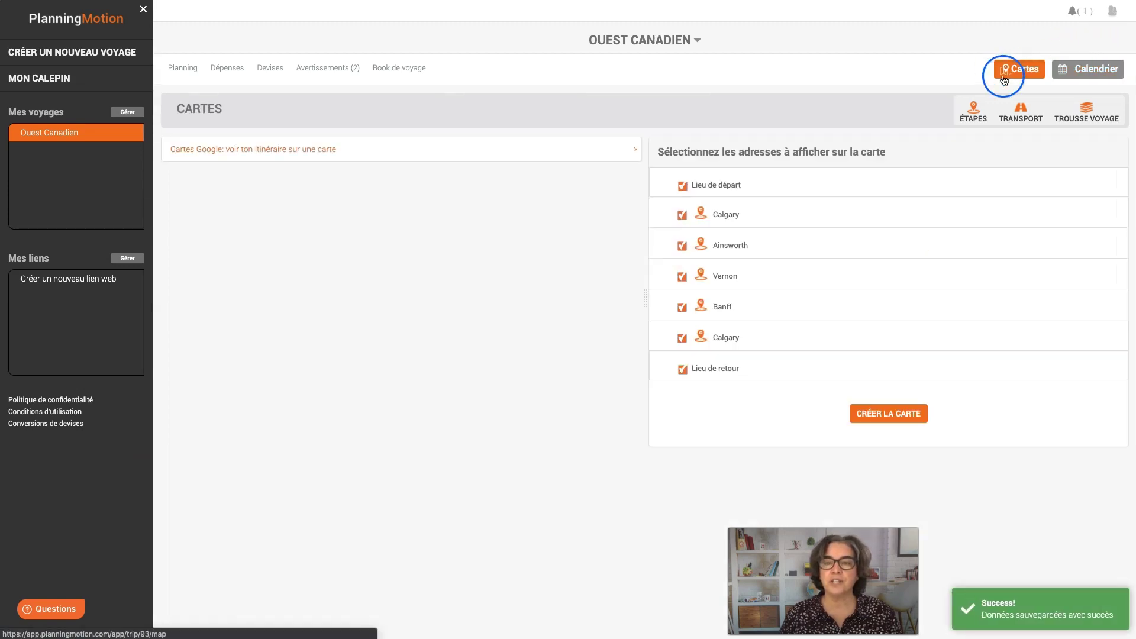
left_click(894, 414)
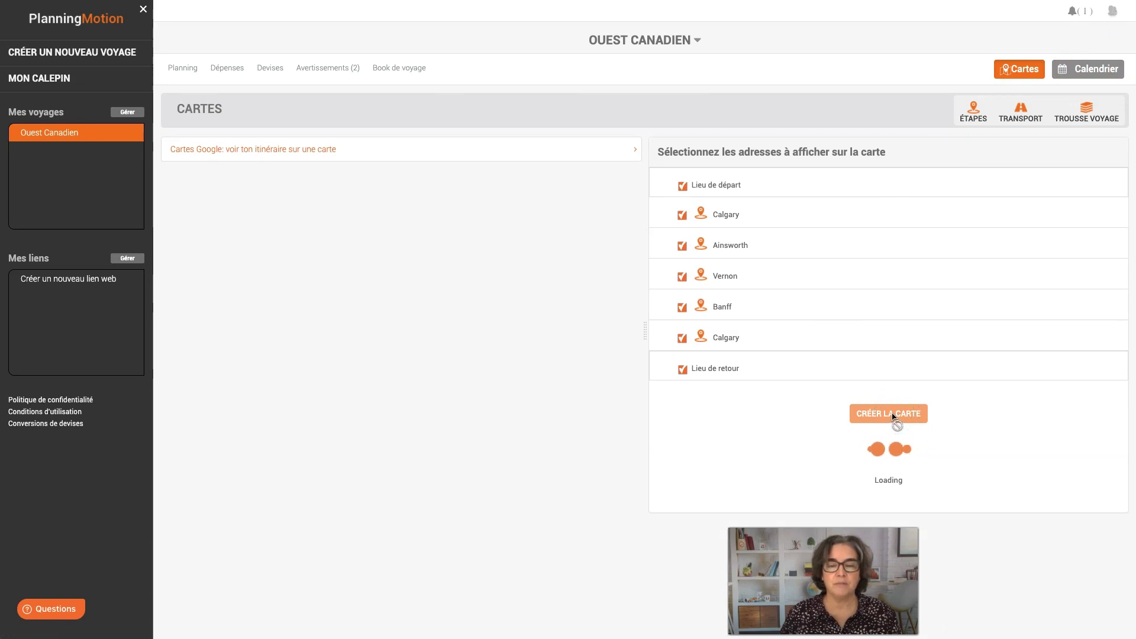
left_click(926, 515)
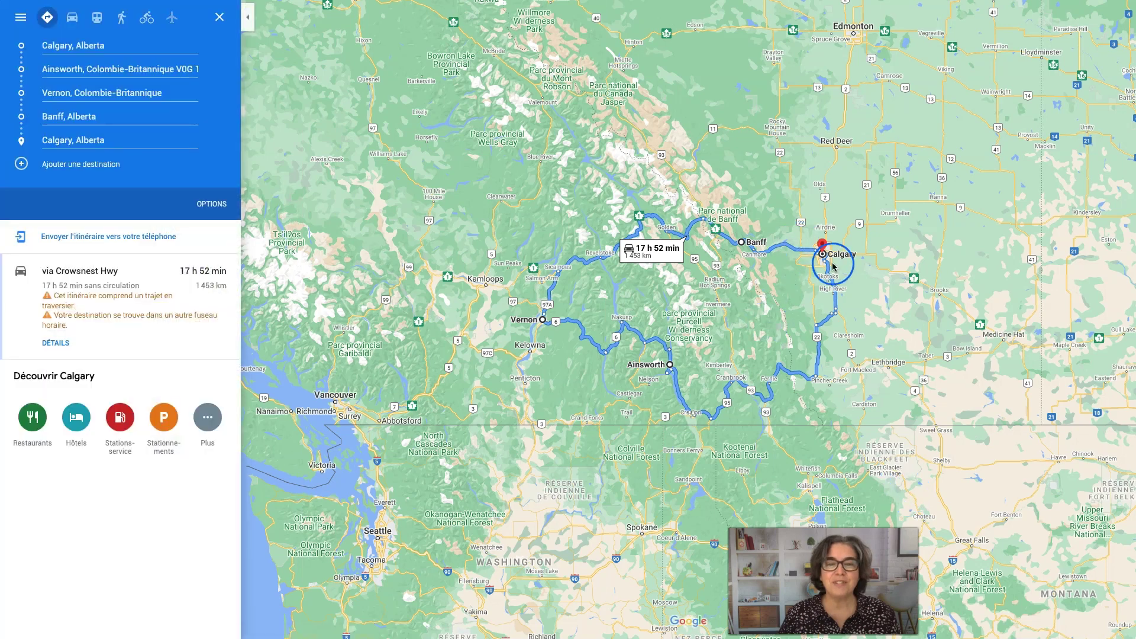
left_click(48, 344)
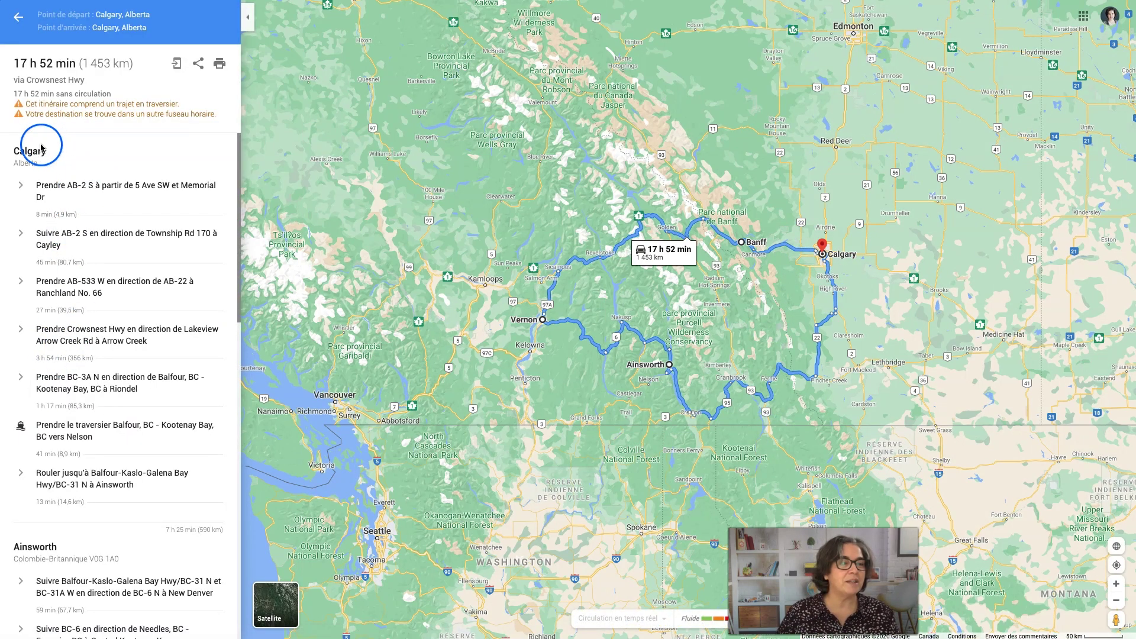
Step: Review the detailed driving directions of the reordered route, from Calgary through Ainsworth to Vernon
right_click(175, 550)
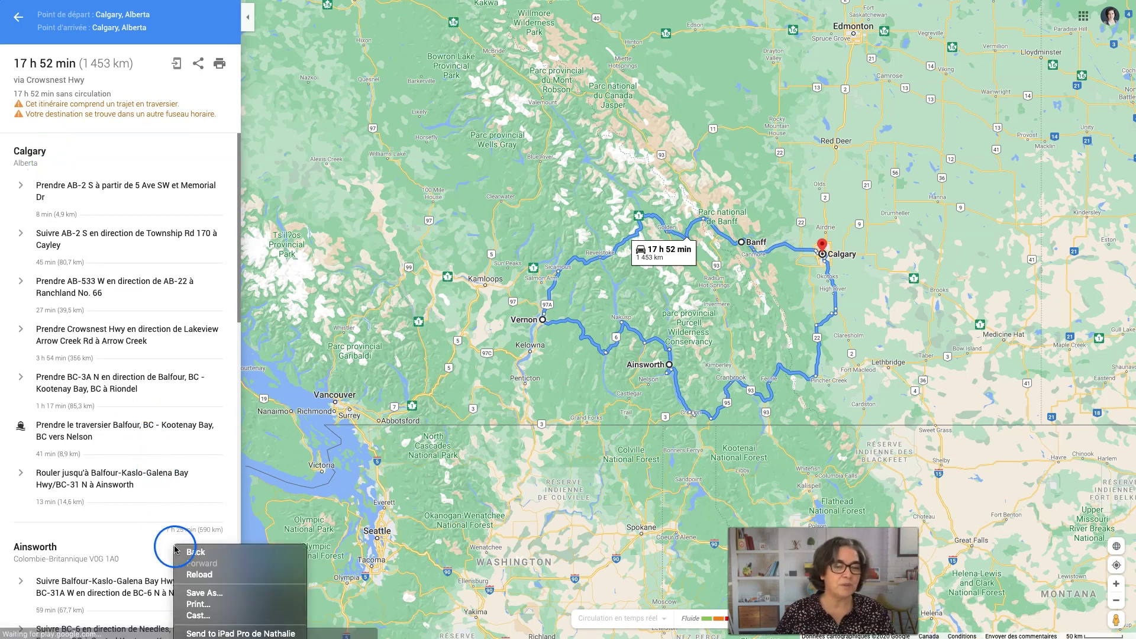
left_click(162, 543)
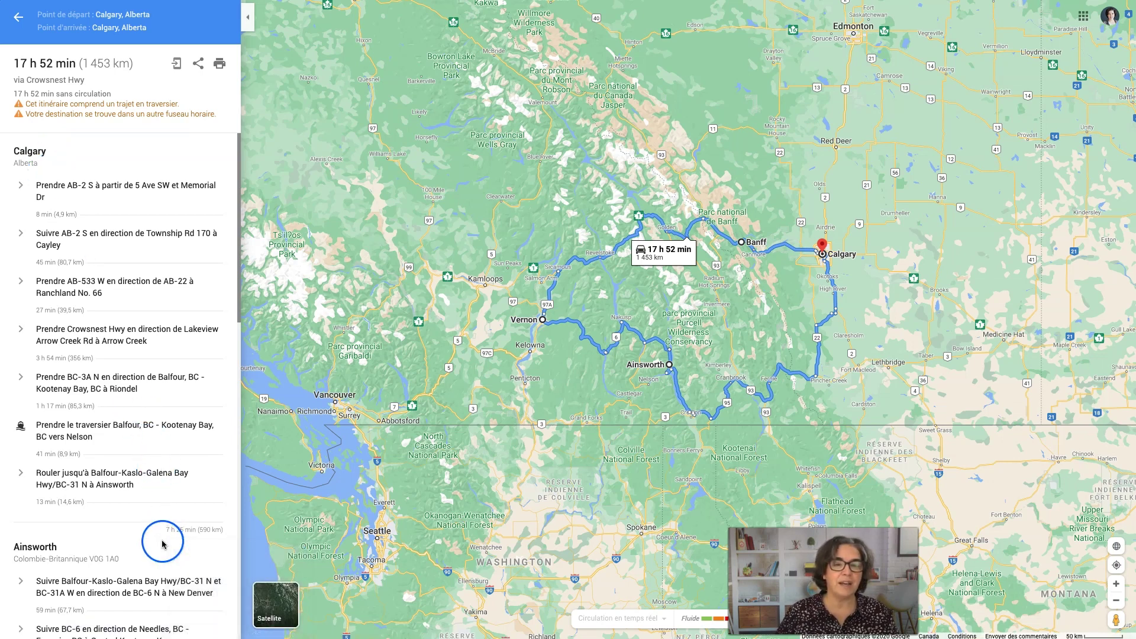
scroll(165, 539, "down", 5)
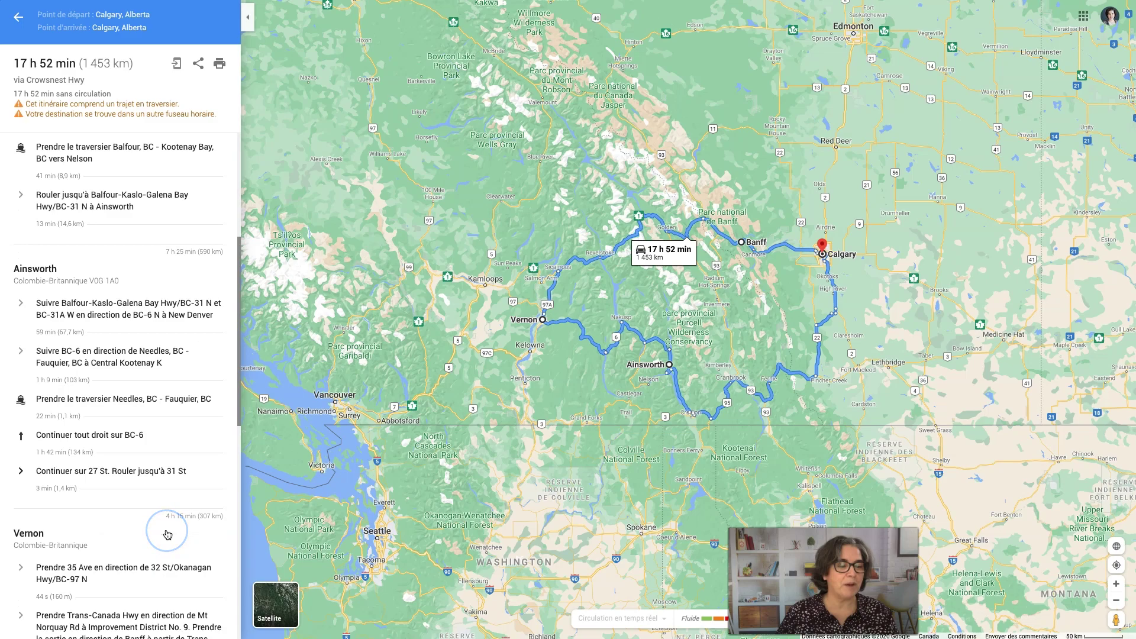
left_click(193, 154)
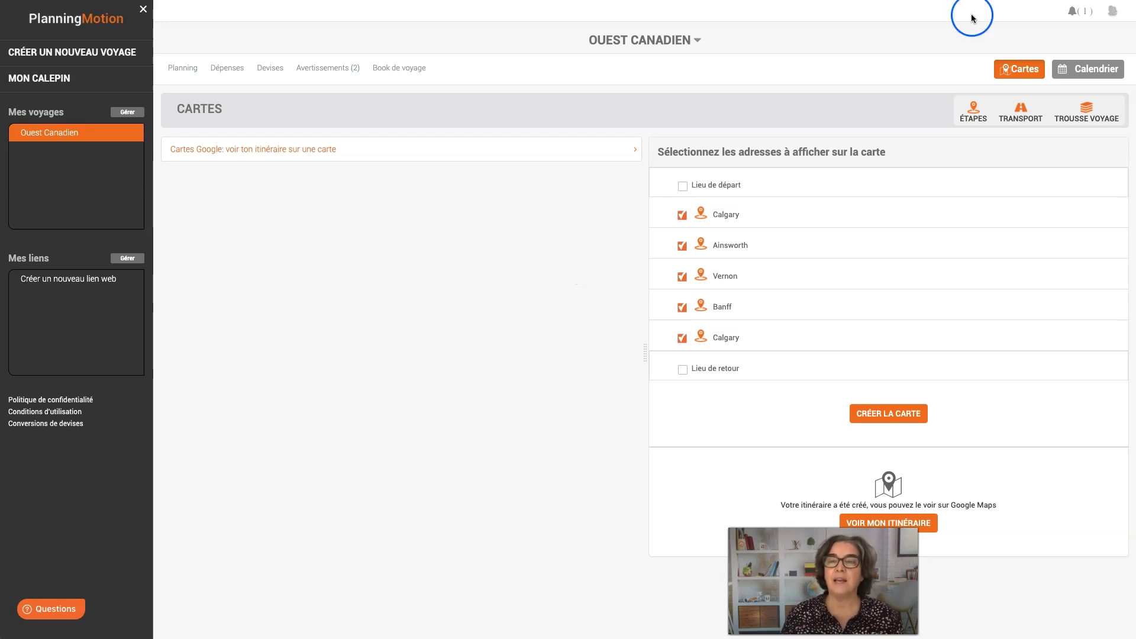
Step: In PlanningMotion, open the notification about the shared "Sud-Ouest USA en 11 jours" trip, and open the management page for the trips
left_click(1069, 11)
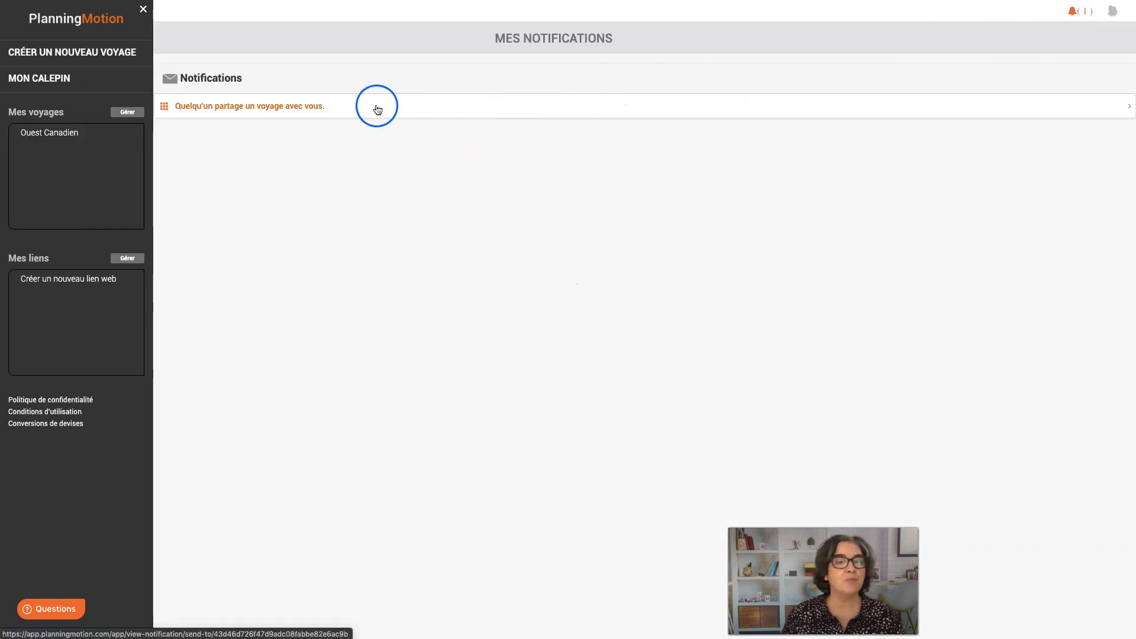
left_click(302, 108)
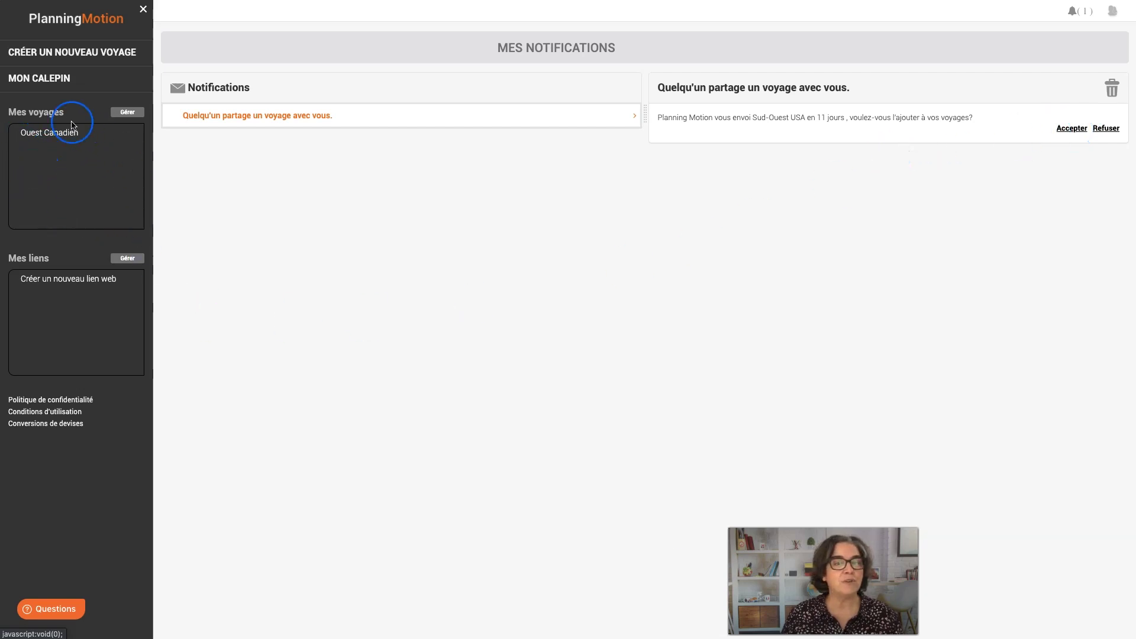
left_click(127, 112)
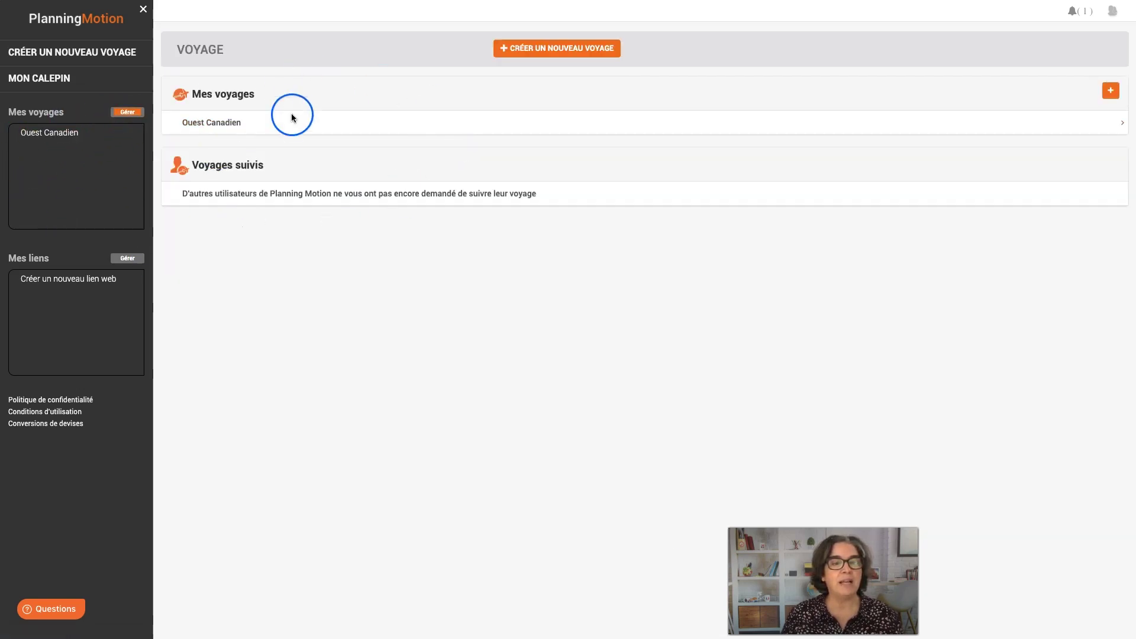